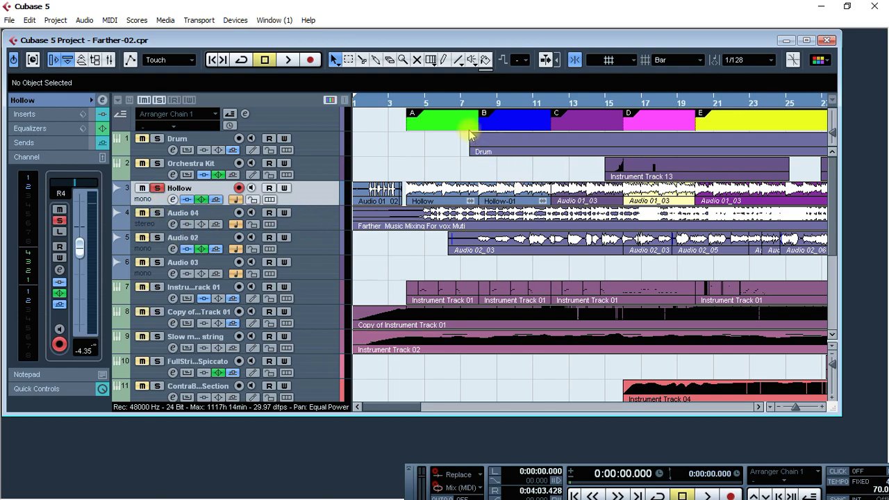
- Solo the Audio 02 track alongside Hollow and try playing both from about bar 9
{"action": "left_click", "coordinate": [158, 238]}
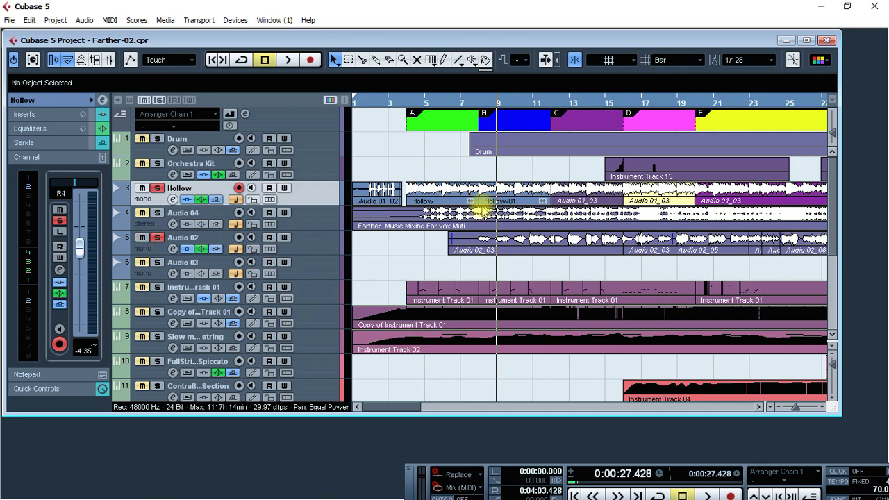
{"action": "key", "text": "space"}
{"action": "key", "text": "space"}
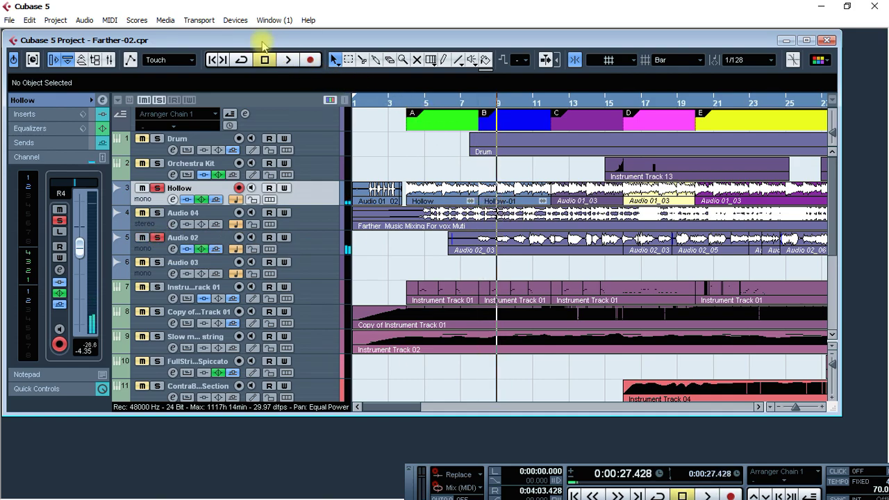
- Route the Stereo Out bus to the headphones, left to Headphones 1 and right to Headphones 2, and close VST Connections
{"action": "left_click", "coordinate": [234, 20]}
{"action": "left_click", "coordinate": [250, 176]}
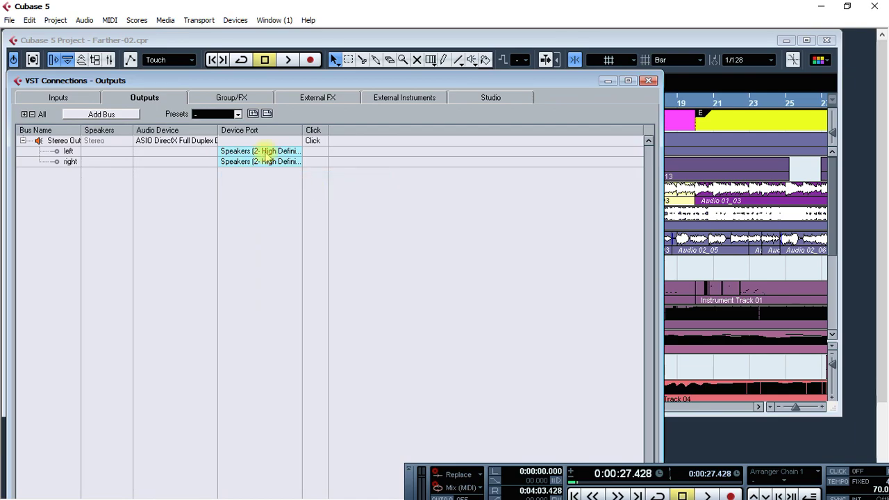
{"action": "left_click", "coordinate": [266, 152]}
{"action": "left_click", "coordinate": [268, 207]}
{"action": "left_click", "coordinate": [262, 161]}
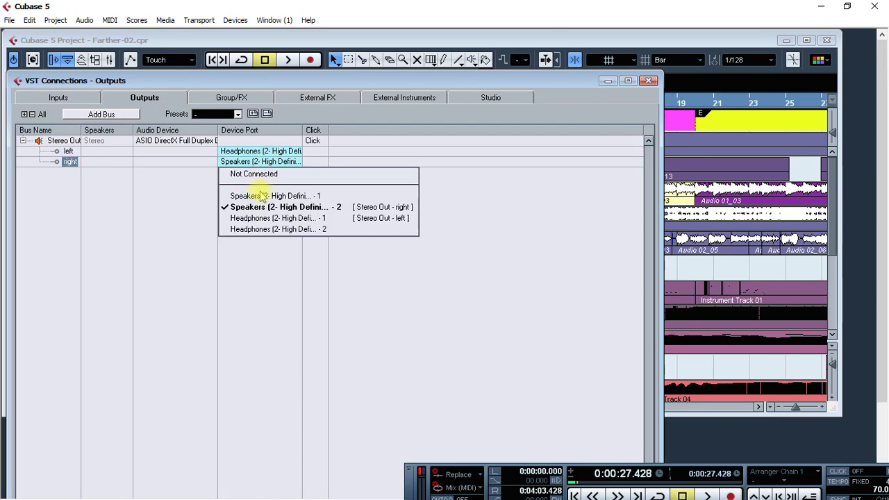
{"action": "left_click", "coordinate": [264, 229]}
{"action": "left_click", "coordinate": [649, 82]}
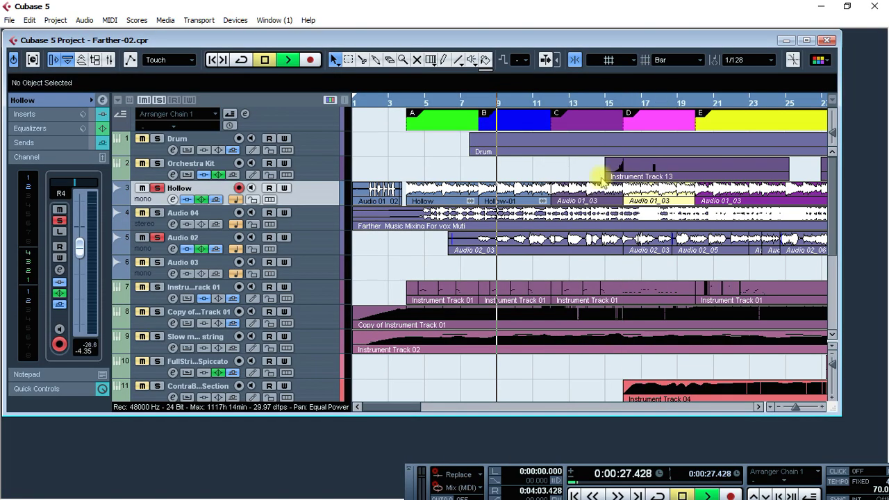
- Audition the soloed Hollow and Audio 02 tracks from about bar 9, and clear their solo state
{"action": "key", "text": "space"}
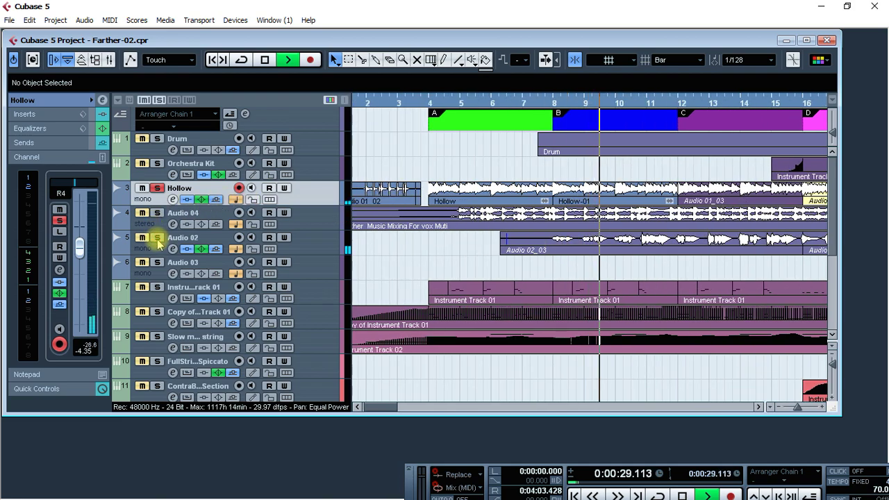
{"action": "key", "text": "space"}
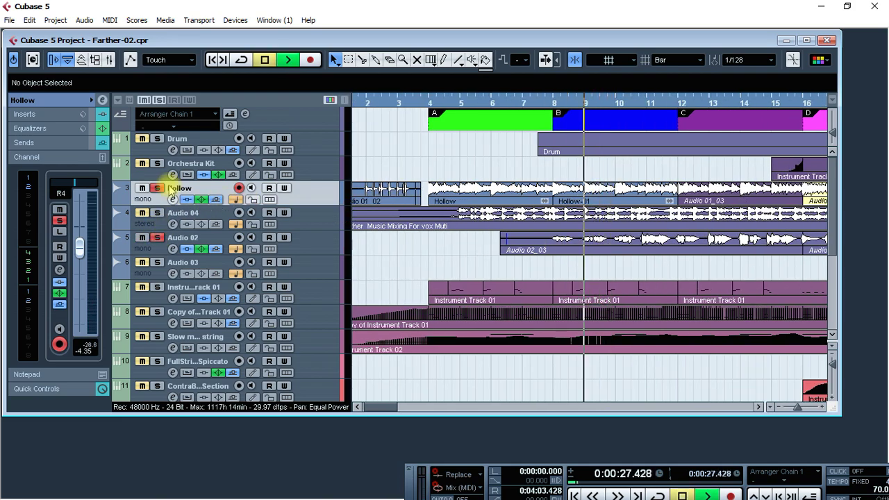
{"action": "left_click", "coordinate": [158, 188]}
{"action": "key", "text": "space"}
{"action": "key", "text": "space"}
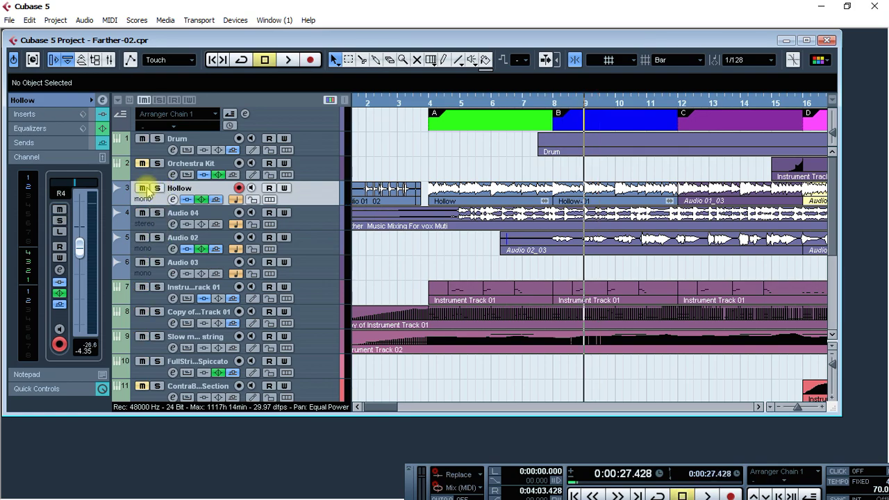
- Examine the wider arrangement, from the audio tracks down to the orchestral instrument tracks
{"action": "key", "text": "g"}
{"action": "key", "text": "g"}
{"action": "key", "text": "g"}
{"action": "key", "text": "g"}
{"action": "key", "text": "g"}
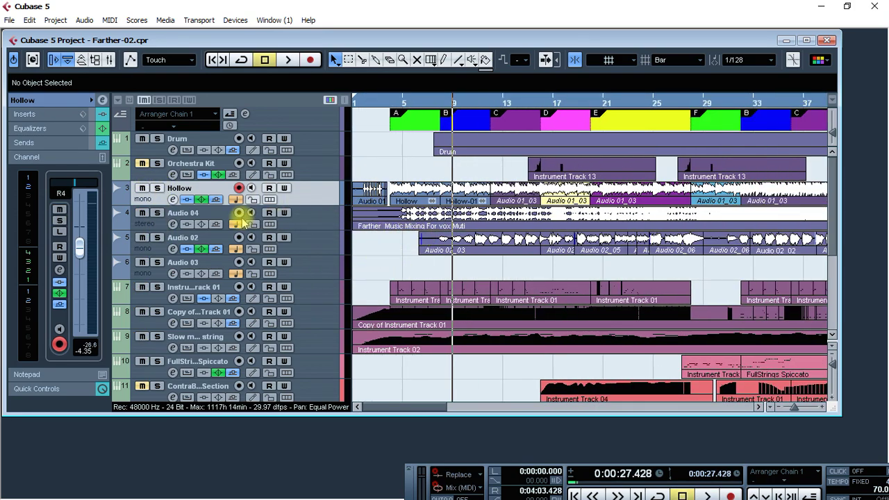
{"action": "scroll", "coordinate": [453, 250], "scroll_direction": "down", "scroll_amount": 5}
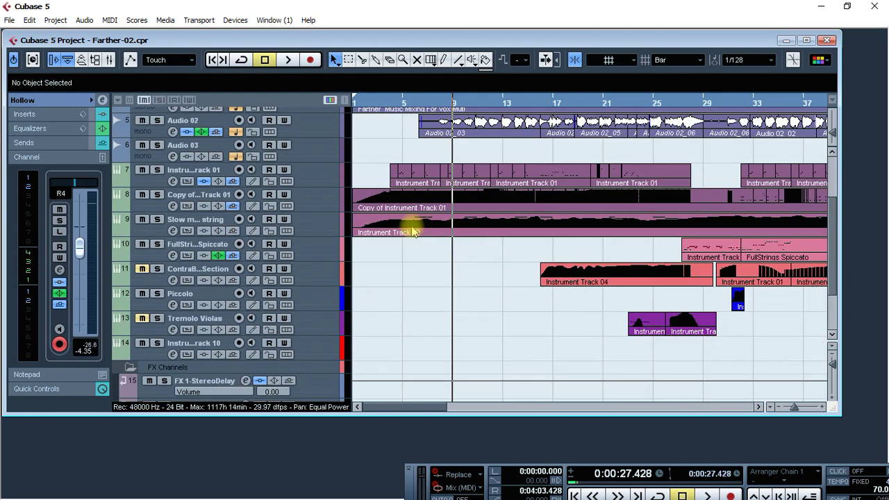
{"action": "scroll", "coordinate": [413, 231], "scroll_direction": "up", "scroll_amount": 3}
{"action": "key", "text": "g"}
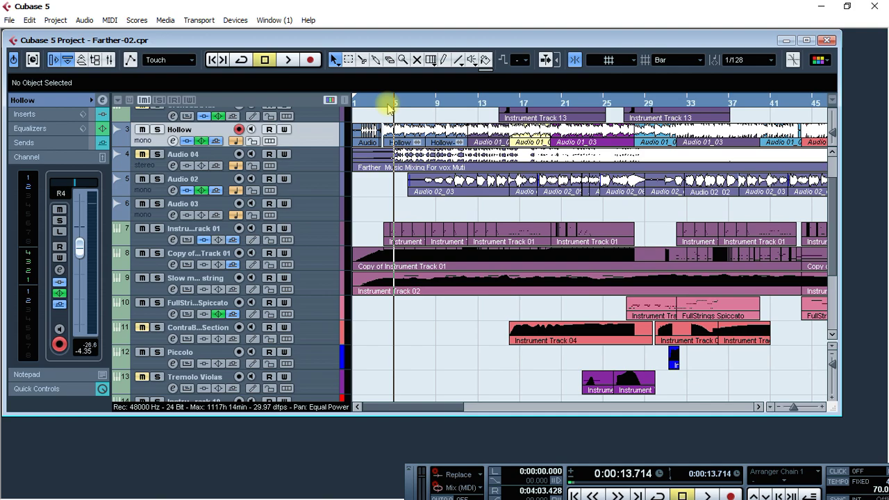
- Solo Instrument Track 01 and audition its Piano and Pad part from around bar 4, with taller track rows
{"action": "left_click", "coordinate": [157, 228]}
{"action": "key", "text": "h"}
{"action": "key", "text": "h"}
{"action": "key", "text": "h"}
{"action": "key", "text": "h"}
{"action": "key", "text": "h"}
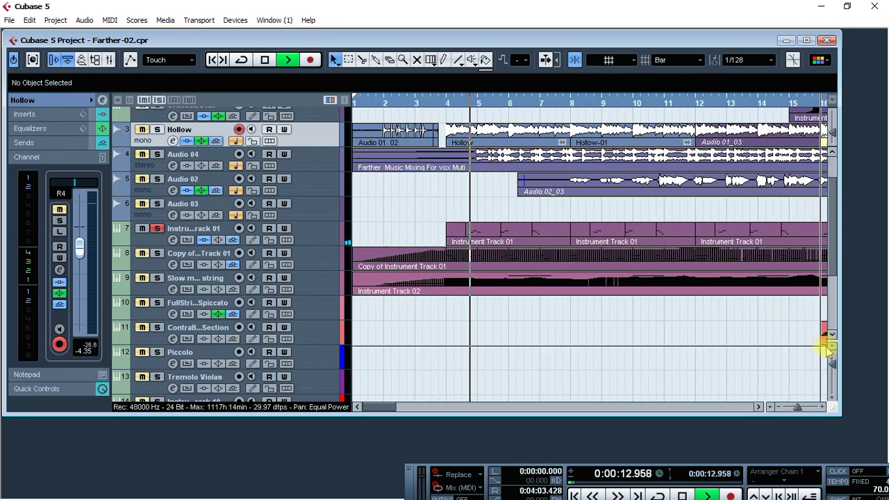
{"action": "left_click_drag", "start_coordinate": [833, 361], "coordinate": [831, 365]}
{"action": "scroll", "coordinate": [627, 242], "scroll_direction": "down", "scroll_amount": 3}
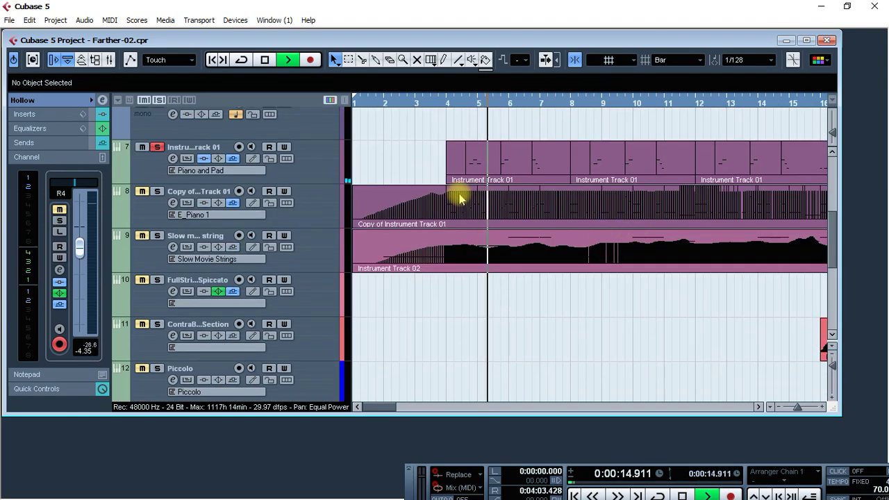
{"action": "left_click", "coordinate": [262, 165]}
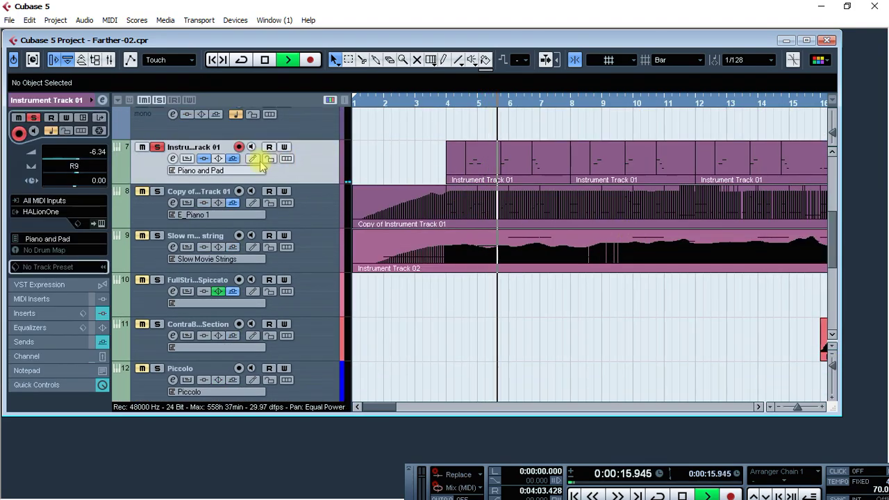
{"action": "key", "text": "space"}
- Solo Copy of Instrument Track 01, examine its E_Piano 1 notes in the Key Editor during playback, and clear the solo
{"action": "left_click", "coordinate": [157, 147]}
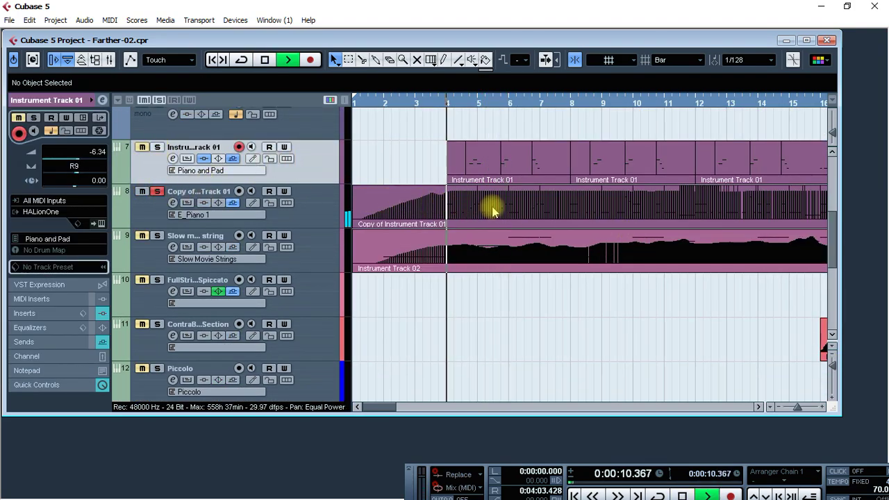
{"action": "double_click", "coordinate": [492, 212]}
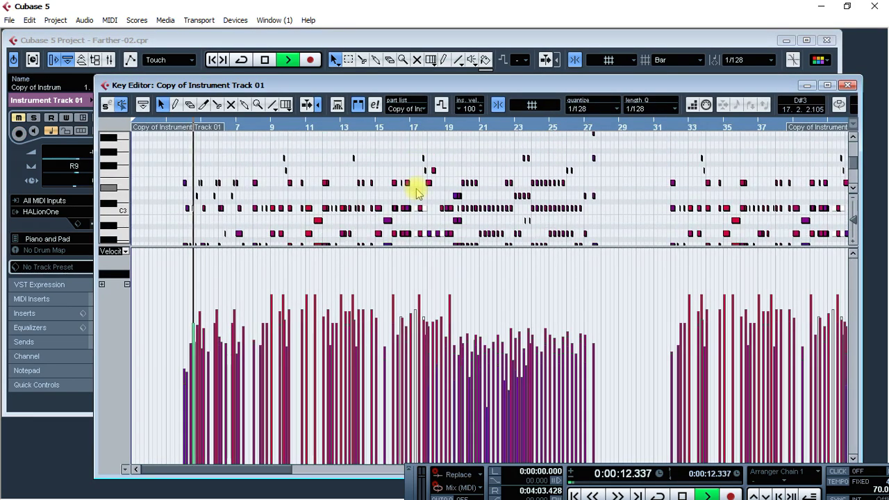
{"action": "scroll", "coordinate": [410, 219], "scroll_direction": "down", "scroll_amount": 2}
{"action": "left_click_drag", "start_coordinate": [393, 247], "coordinate": [395, 357]}
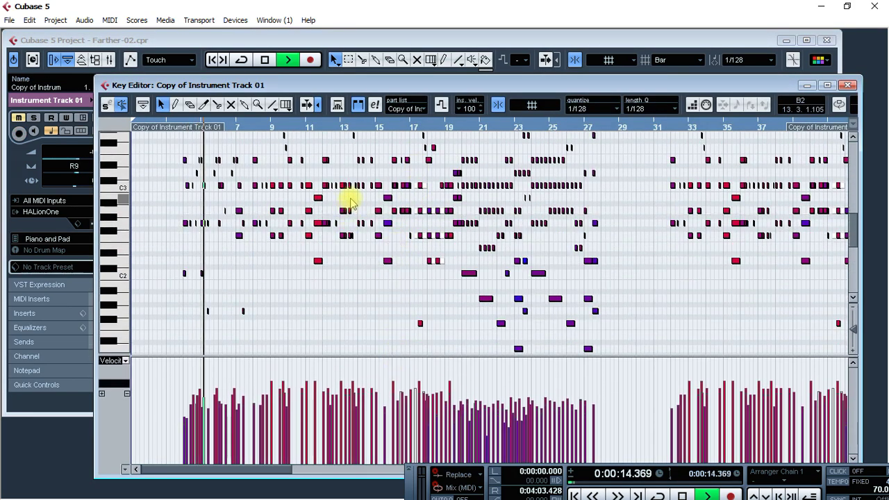
{"action": "left_click", "coordinate": [847, 85]}
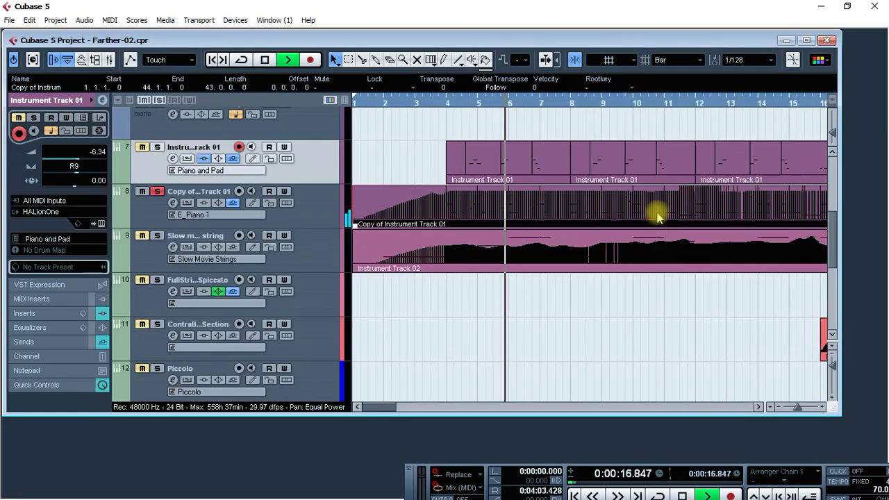
{"action": "key", "text": "space"}
{"action": "left_click", "coordinate": [157, 192]}
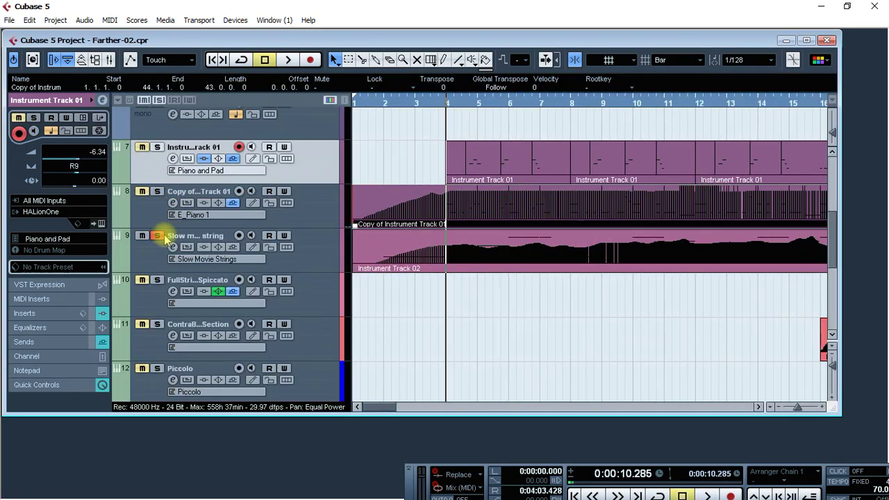
- Solo and play the Slow movie string track, and open its Instrument Track 02 part in an enlarged Key Editor note view
{"action": "left_click", "coordinate": [331, 261]}
{"action": "key", "text": "space"}
{"action": "double_click", "coordinate": [489, 244]}
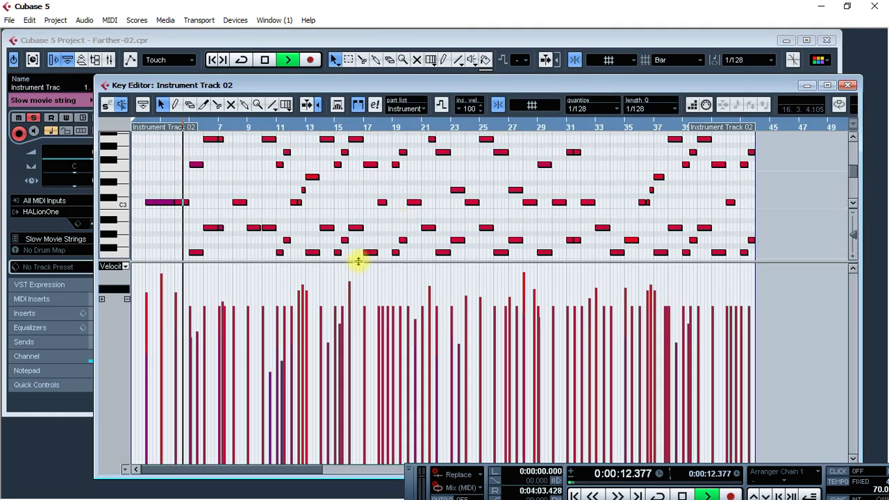
{"action": "left_click_drag", "start_coordinate": [358, 261], "coordinate": [361, 366]}
- Show CC 7 (Main Volume) in the controller lane and examine the volume curve across the string part
{"action": "key", "text": "h"}
{"action": "key", "text": "h"}
{"action": "key", "text": "h"}
{"action": "left_click", "coordinate": [122, 372]}
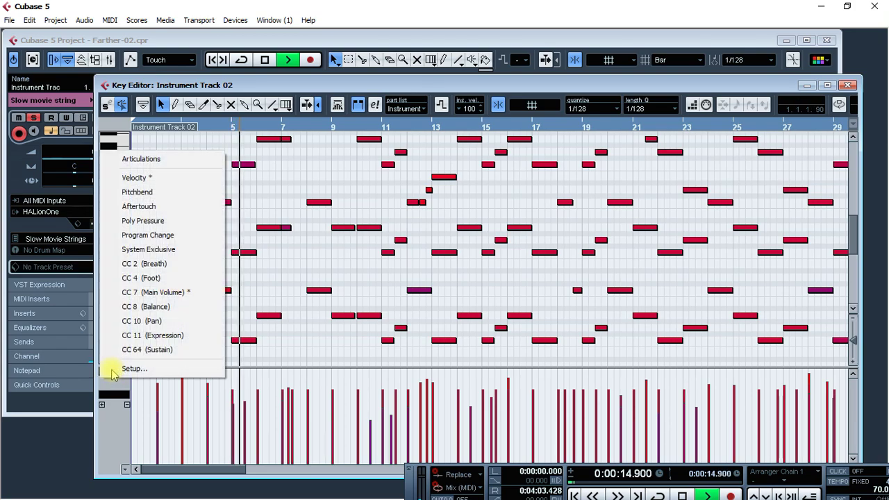
{"action": "left_click", "coordinate": [169, 292]}
{"action": "key", "text": "g"}
{"action": "key", "text": "g"}
{"action": "key", "text": "g"}
{"action": "key", "text": "g"}
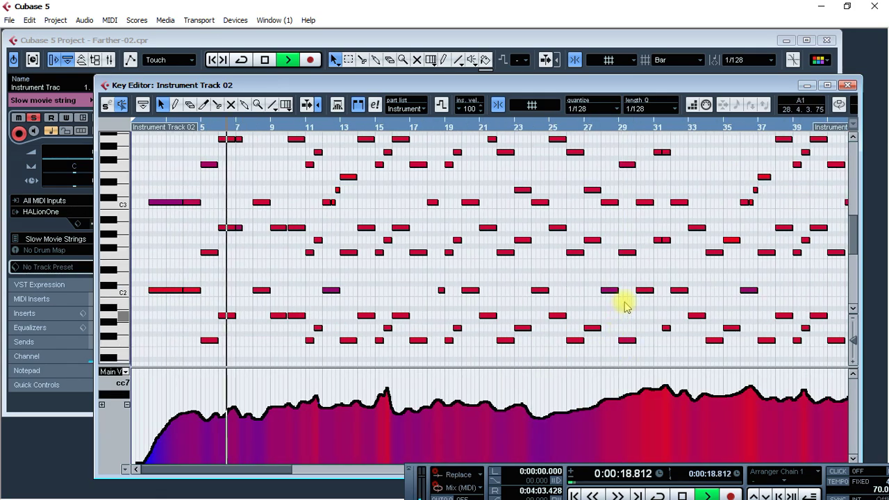
{"action": "scroll", "coordinate": [621, 274], "scroll_direction": "up", "scroll_amount": 5}
{"action": "key", "text": "space"}
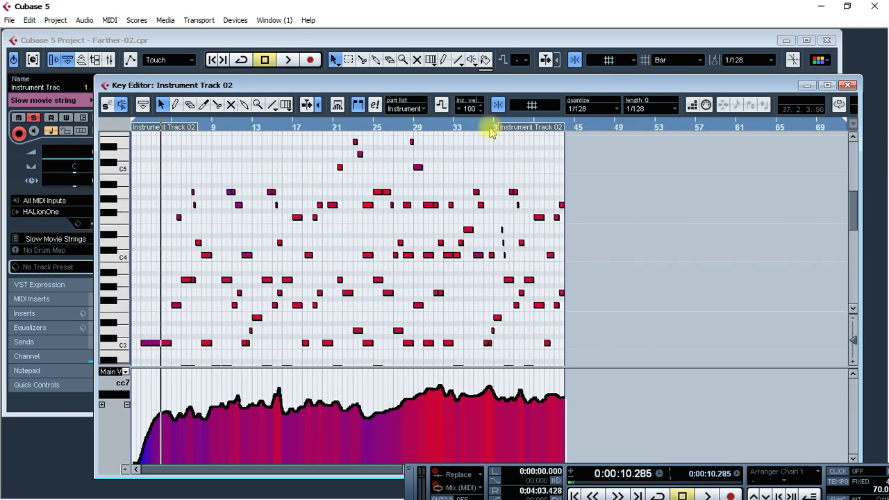
- Play the string part from shortly before bar 37 and examine its notes and volume curve up close
{"action": "left_click", "coordinate": [493, 128]}
{"action": "key", "text": "h"}
{"action": "key", "text": "h"}
{"action": "key", "text": "h"}
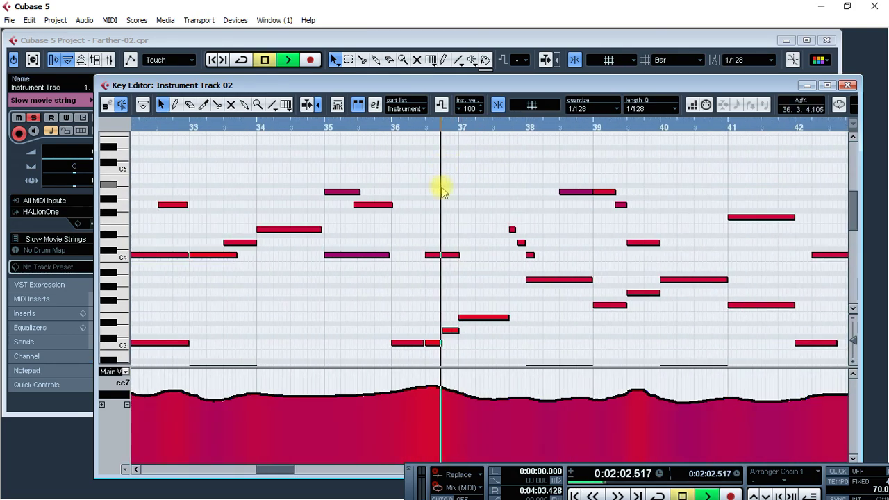
{"action": "scroll", "coordinate": [559, 280], "scroll_direction": "down", "scroll_amount": 2}
{"action": "key", "text": "h"}
{"action": "key", "text": "h"}
{"action": "key", "text": "h"}
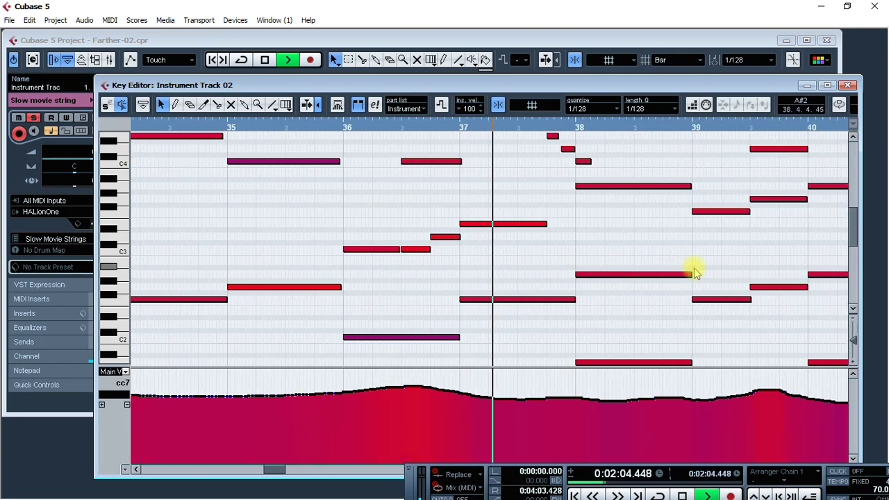
{"action": "scroll", "coordinate": [700, 272], "scroll_direction": "up", "scroll_amount": 1}
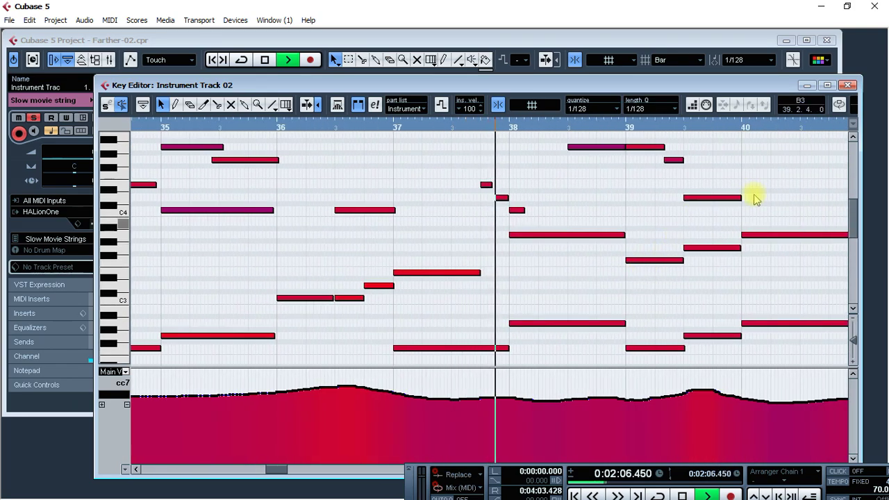
- Close the Key Editor and examine the string part across the wider project timeline
{"action": "left_click", "coordinate": [847, 85]}
{"action": "key", "text": "g"}
{"action": "key", "text": "g"}
{"action": "key", "text": "g"}
{"action": "key", "text": "g"}
{"action": "key", "text": "g"}
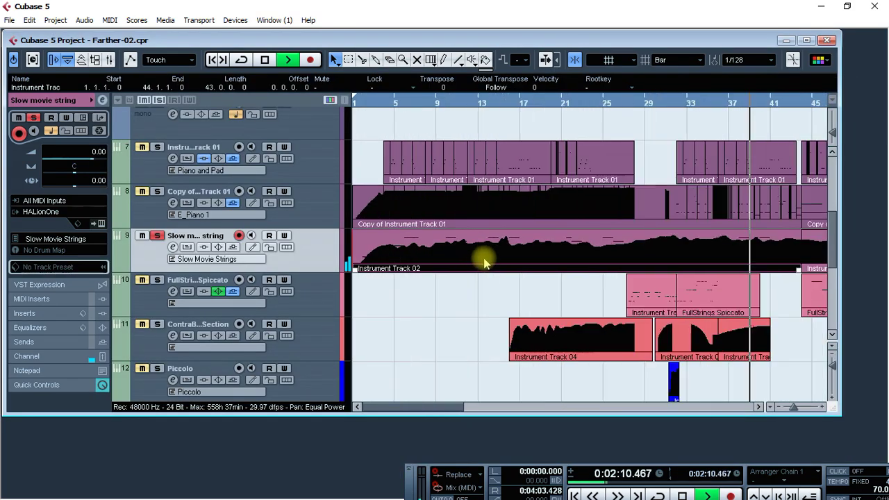
- Reopen the Slow movie string part in the Key Editor, audition it from just before bar 38, and close the editor
{"action": "double_click", "coordinate": [485, 247]}
{"action": "key", "text": "space"}
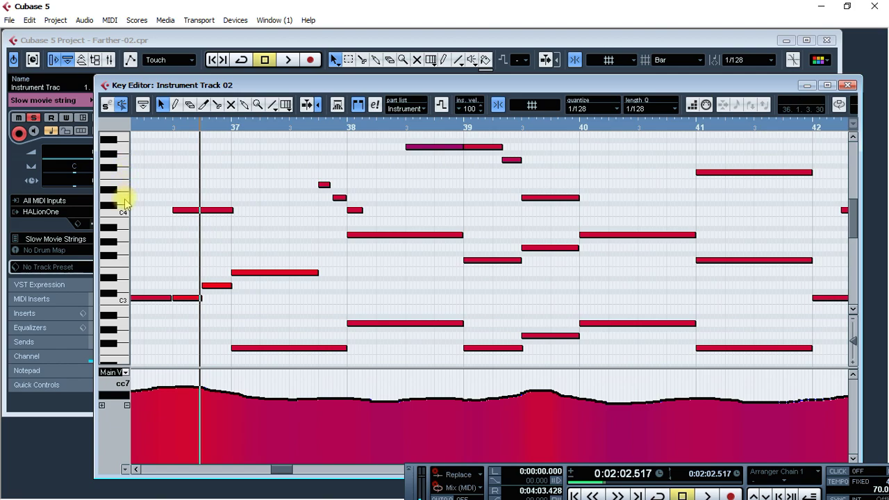
{"action": "left_click", "coordinate": [327, 127]}
{"action": "key", "text": "space"}
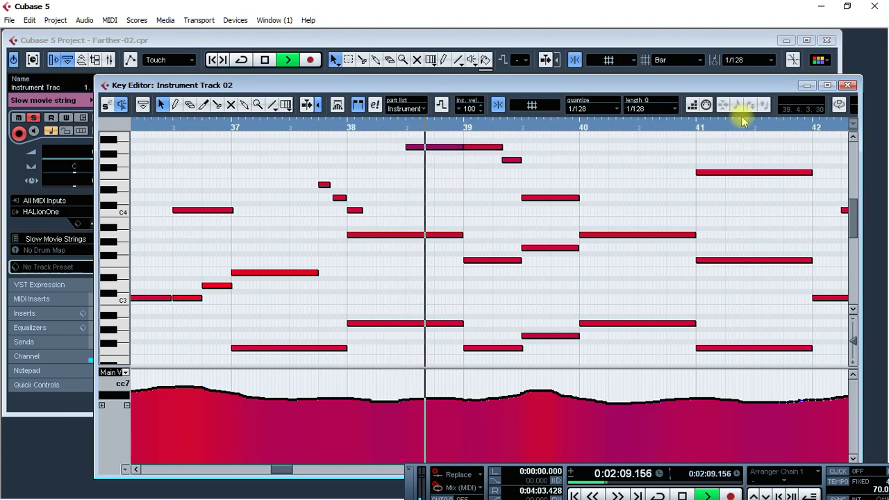
{"action": "left_click", "coordinate": [848, 84]}
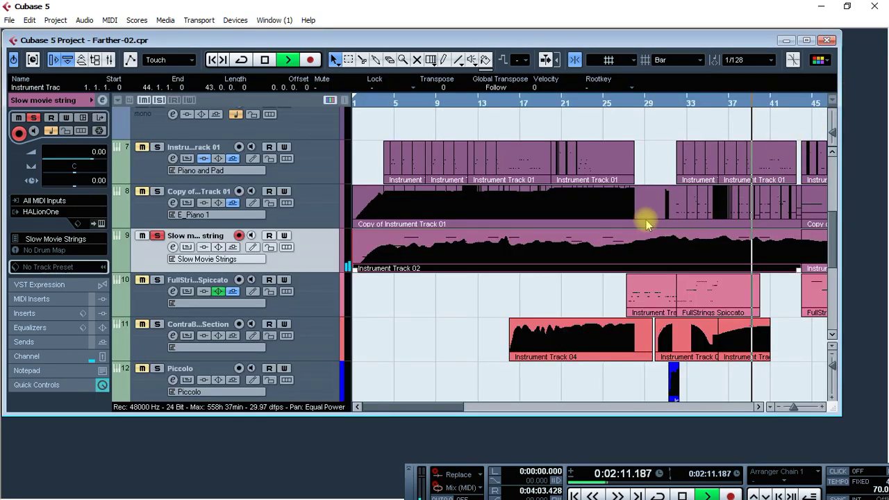
- Stop playback, switch from the string track to FullStrings Spiccato, and place the playhead just before its first part near bar 27
{"action": "key", "text": "space"}
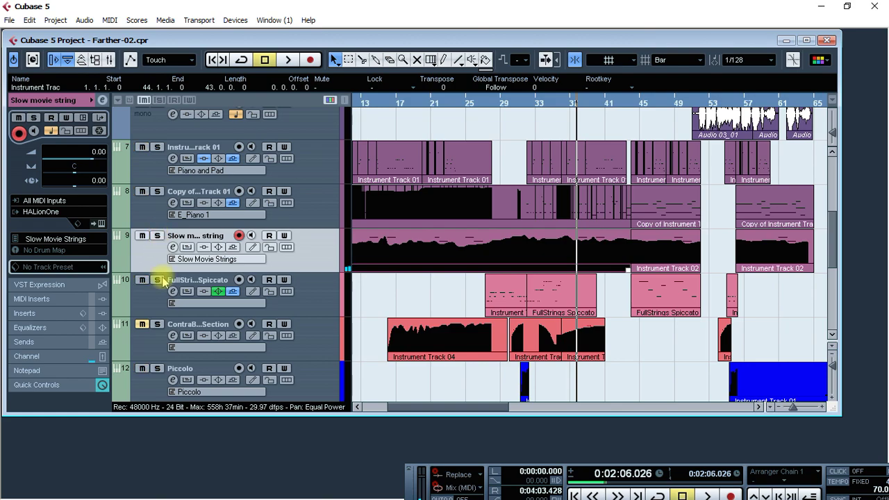
{"action": "left_click", "coordinate": [154, 302]}
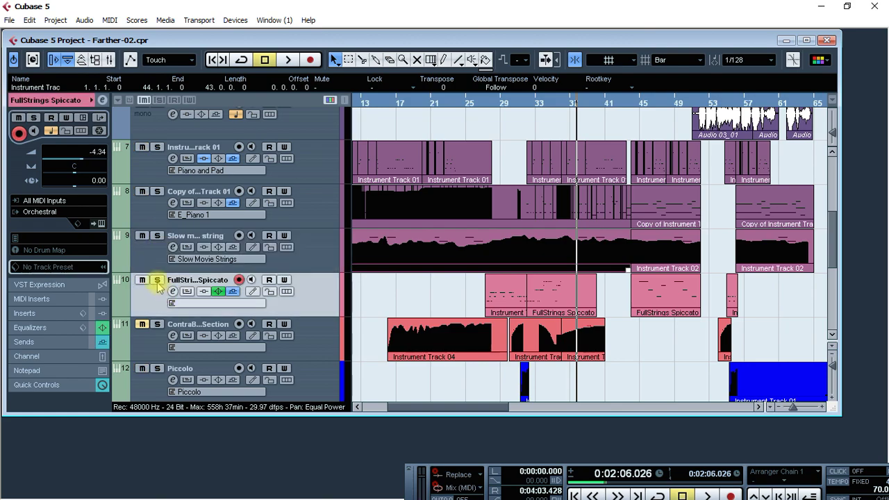
{"action": "left_click", "coordinate": [486, 101]}
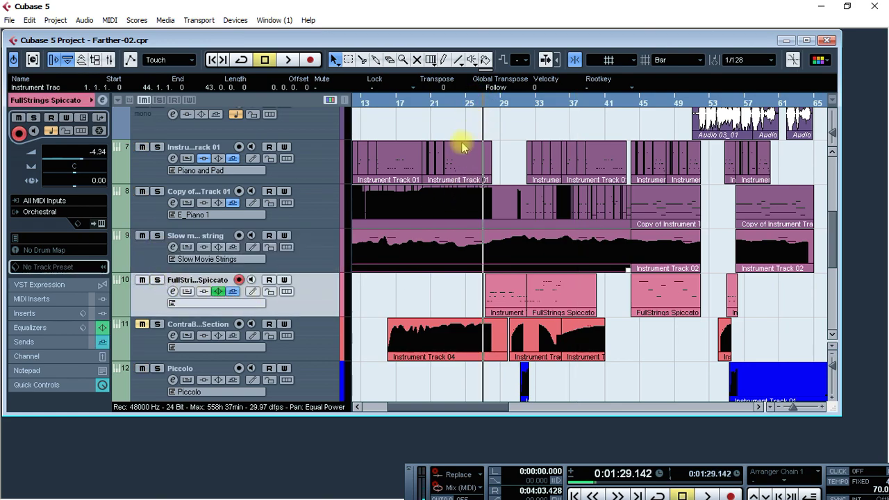
- Choose the P-0 033 FullStrings Spiccato patch for part 1 of the track's Orchestral instrument, with the track soloed, and close the instrument window
{"action": "left_click", "coordinate": [101, 224]}
{"action": "left_click", "coordinate": [414, 141]}
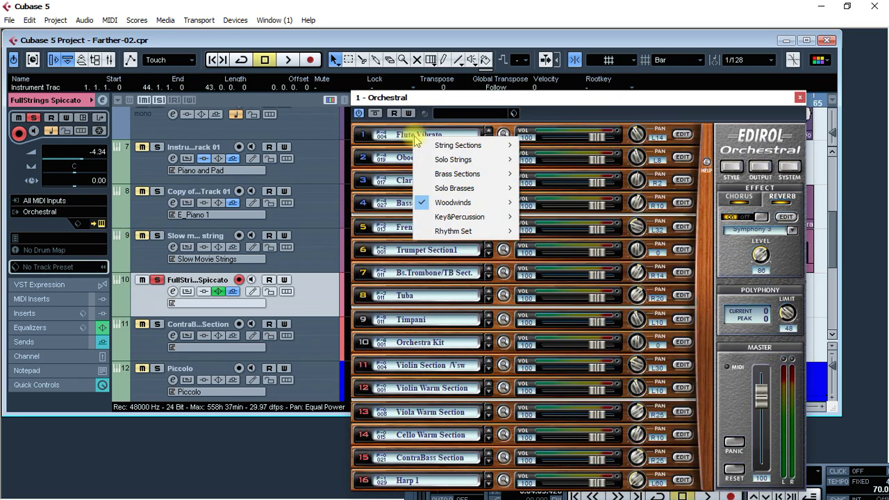
{"action": "mouse_move", "coordinate": [486, 145]}
{"action": "mouse_move", "coordinate": [570, 220]}
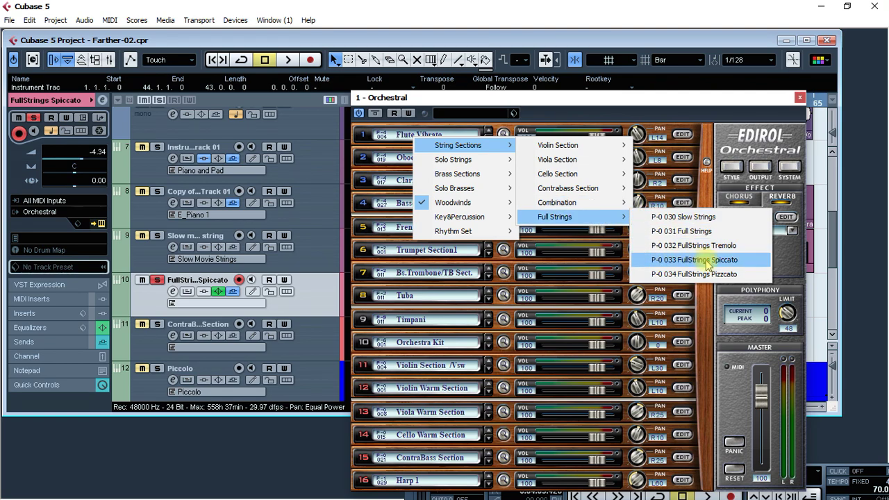
{"action": "left_click", "coordinate": [694, 259]}
{"action": "left_click", "coordinate": [799, 100]}
- Play the soloed first FullStrings Spiccato part, examine its notes in an enlarged Key Editor note area, and close the editor
{"action": "key", "text": "space"}
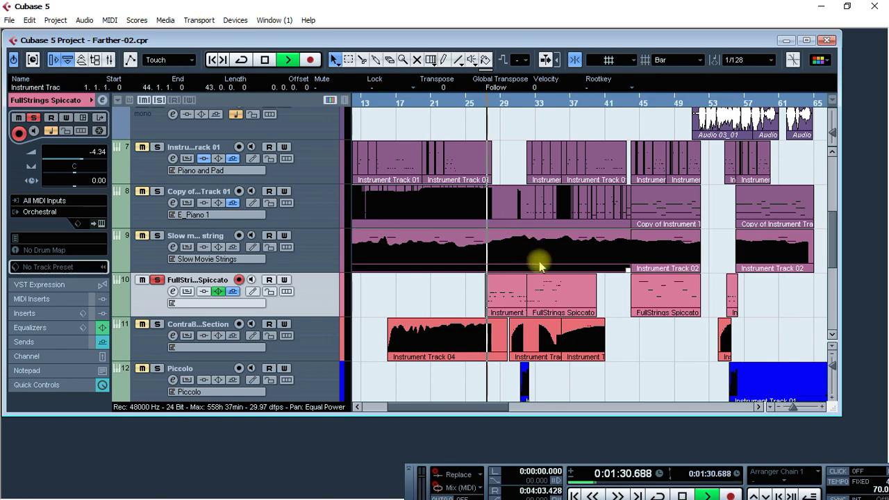
{"action": "double_click", "coordinate": [504, 290]}
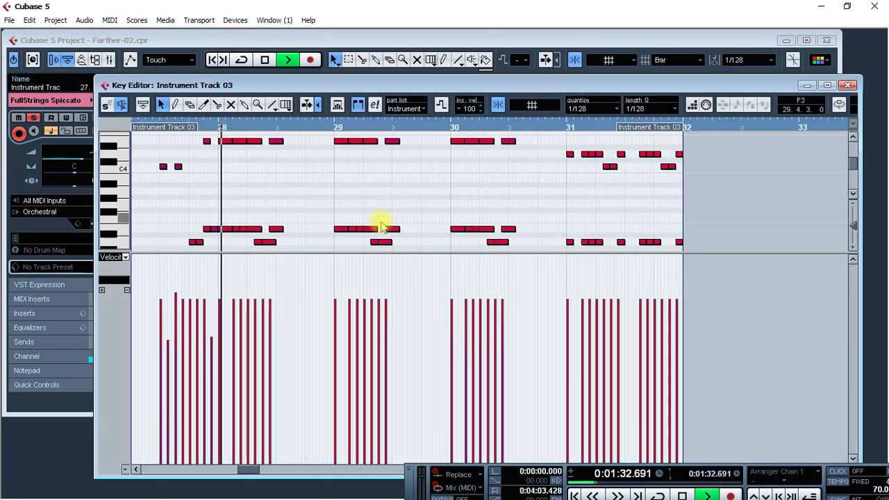
{"action": "left_click_drag", "start_coordinate": [308, 254], "coordinate": [314, 390]}
{"action": "key", "text": "g"}
{"action": "key", "text": "g"}
{"action": "scroll", "coordinate": [594, 246], "scroll_direction": "up", "scroll_amount": 2}
{"action": "scroll", "coordinate": [591, 252], "scroll_direction": "right", "scroll_amount": 4}
{"action": "scroll", "coordinate": [549, 256], "scroll_direction": "up", "scroll_amount": 2}
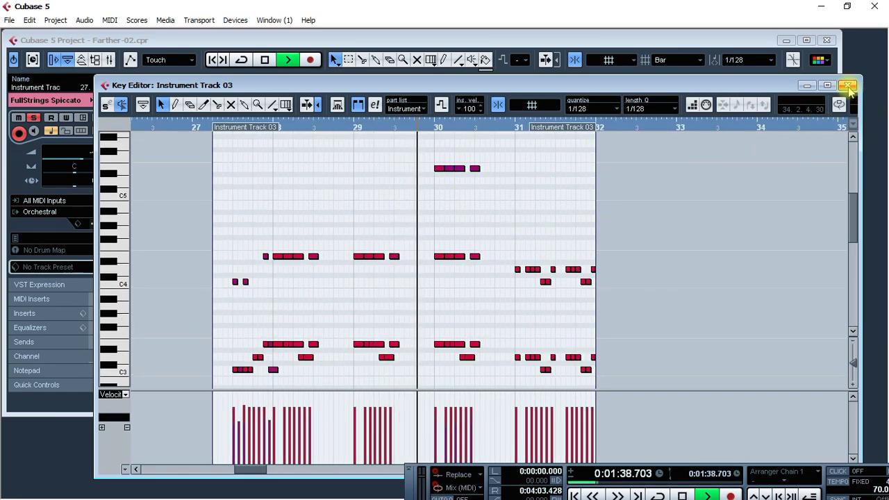
{"action": "left_click", "coordinate": [848, 85]}
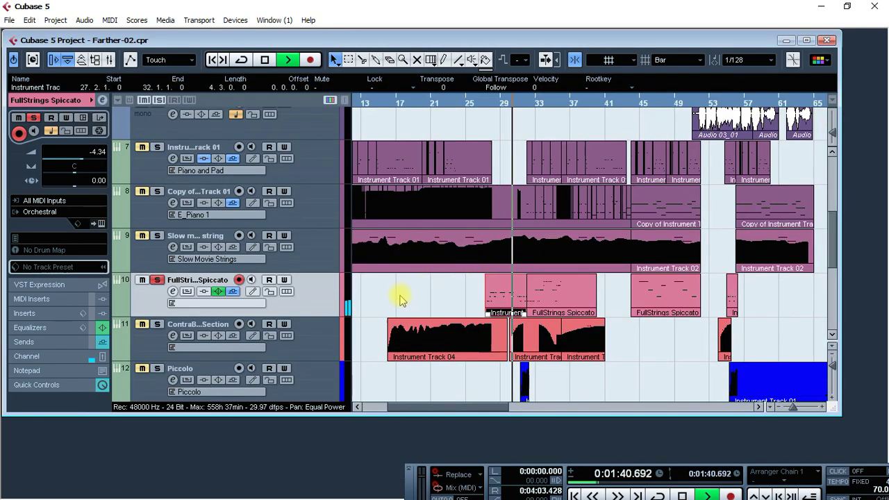
- Stop playback, release the FullStrings Spiccato solo, and play the full mix from about bar 20
{"action": "key", "text": "space"}
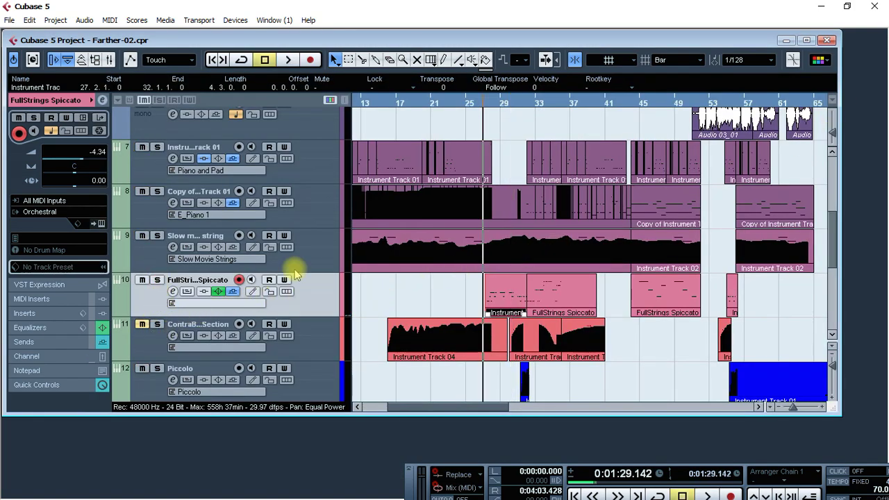
{"action": "key", "text": "space"}
{"action": "left_click", "coordinate": [421, 103]}
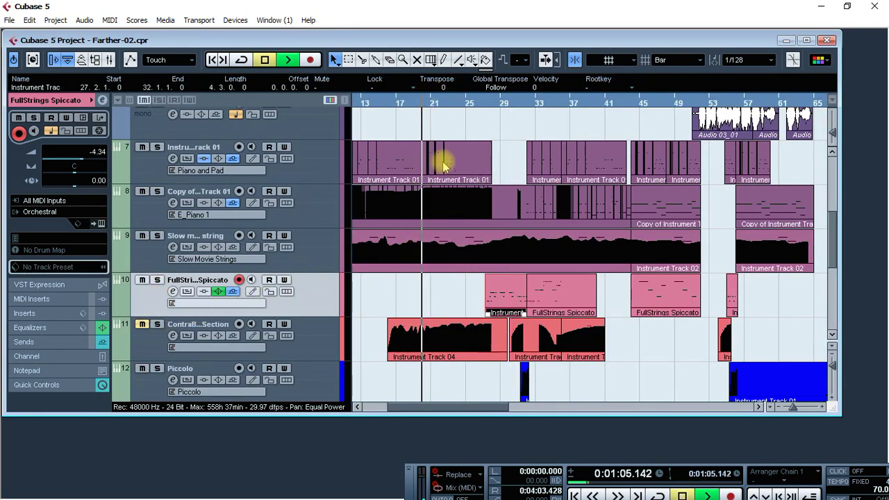
- Mute the Hollow audio track while the mix plays
{"action": "scroll", "coordinate": [453, 173], "scroll_direction": "up", "scroll_amount": 3}
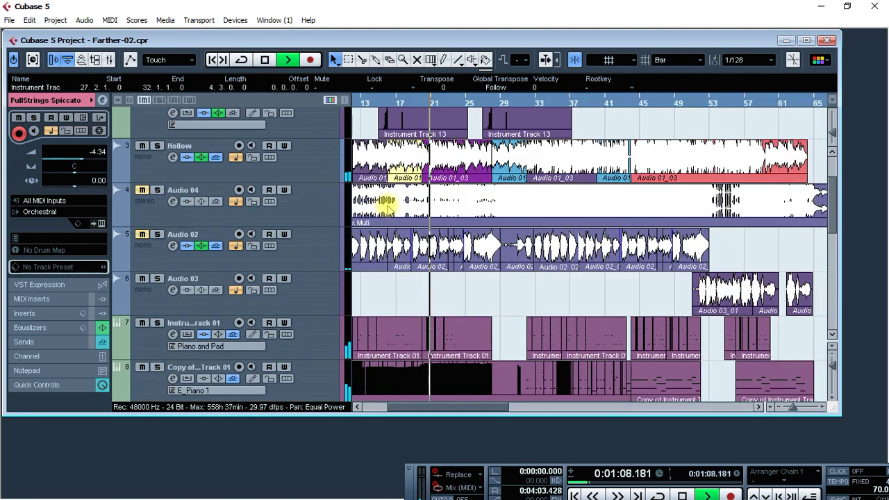
{"action": "scroll", "coordinate": [387, 206], "scroll_direction": "up", "scroll_amount": 1}
{"action": "left_click", "coordinate": [142, 147]}
- Examine the instrument tracks around the spiccato entry up close and continue playback from bar 27
{"action": "scroll", "coordinate": [452, 238], "scroll_direction": "down", "scroll_amount": 3}
{"action": "key", "text": "g"}
{"action": "key", "text": "g"}
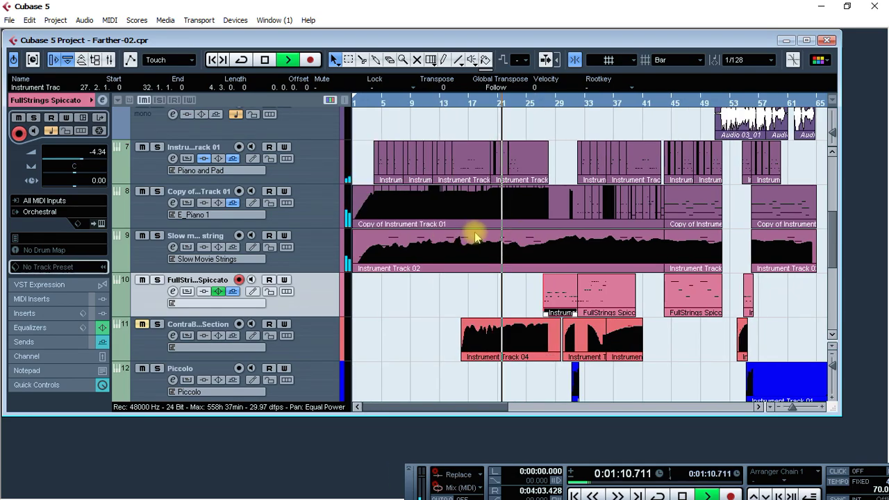
{"action": "scroll", "coordinate": [529, 243], "scroll_direction": "down", "scroll_amount": 1}
{"action": "scroll", "coordinate": [543, 240], "scroll_direction": "up", "scroll_amount": 1}
{"action": "scroll", "coordinate": [556, 242], "scroll_direction": "up", "scroll_amount": 8}
{"action": "scroll", "coordinate": [580, 241], "scroll_direction": "down", "scroll_amount": 3}
{"action": "left_click_drag", "start_coordinate": [704, 220], "coordinate": [512, 258]}
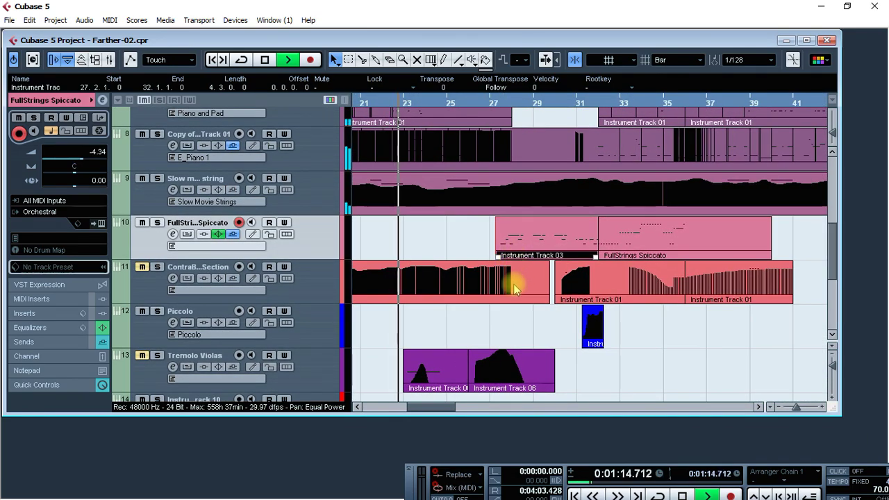
{"action": "left_click", "coordinate": [494, 102]}
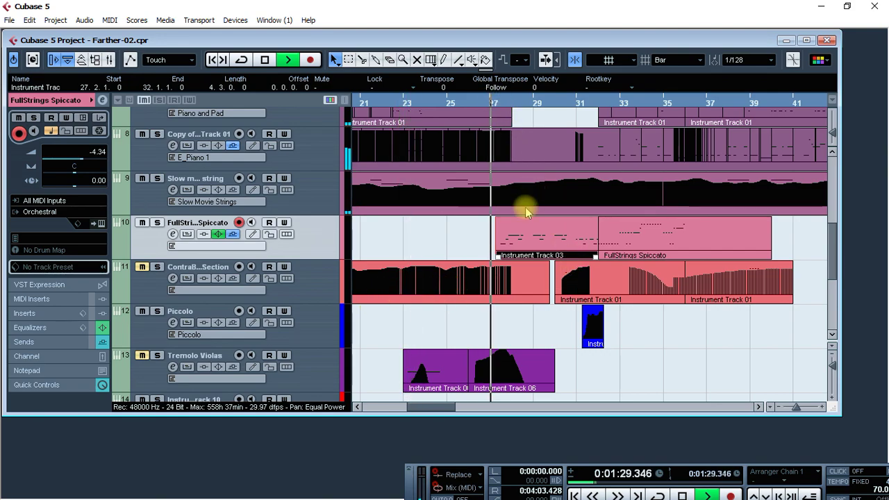
- Increase the height of the Drum track at the start of the track list
{"action": "scroll", "coordinate": [535, 208], "scroll_direction": "up", "scroll_amount": 8}
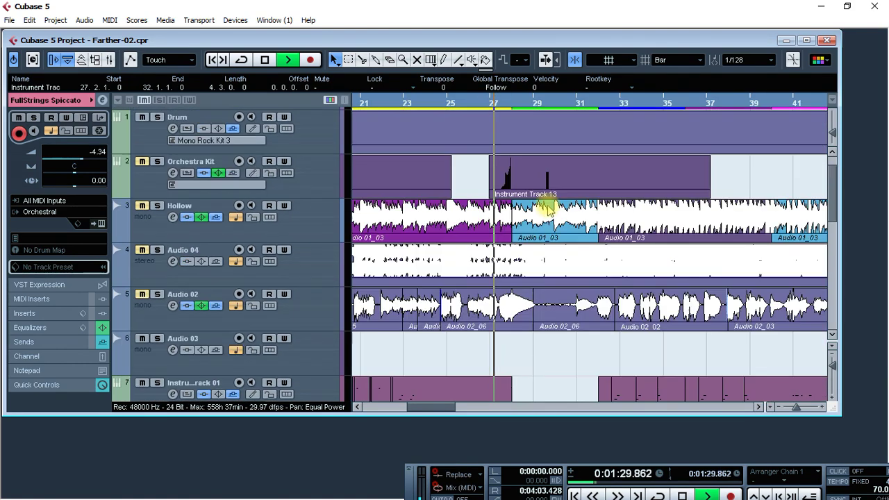
{"action": "key", "text": "g"}
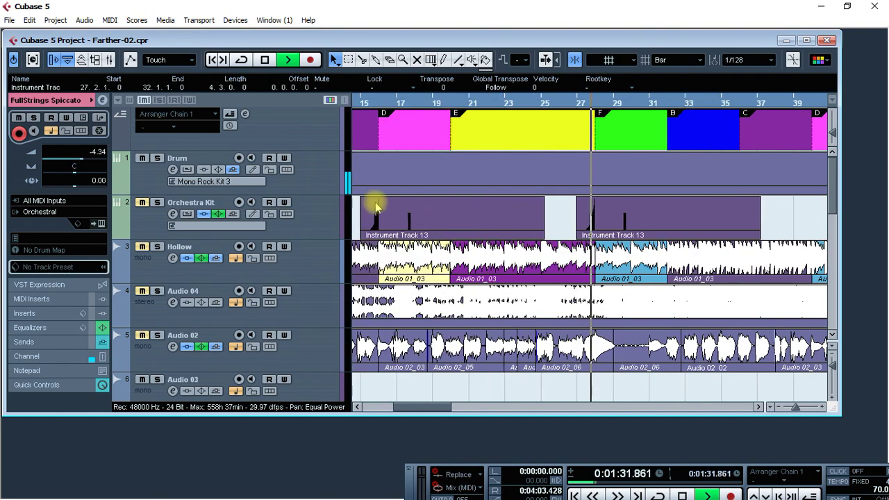
{"action": "left_click_drag", "start_coordinate": [320, 195], "coordinate": [313, 292]}
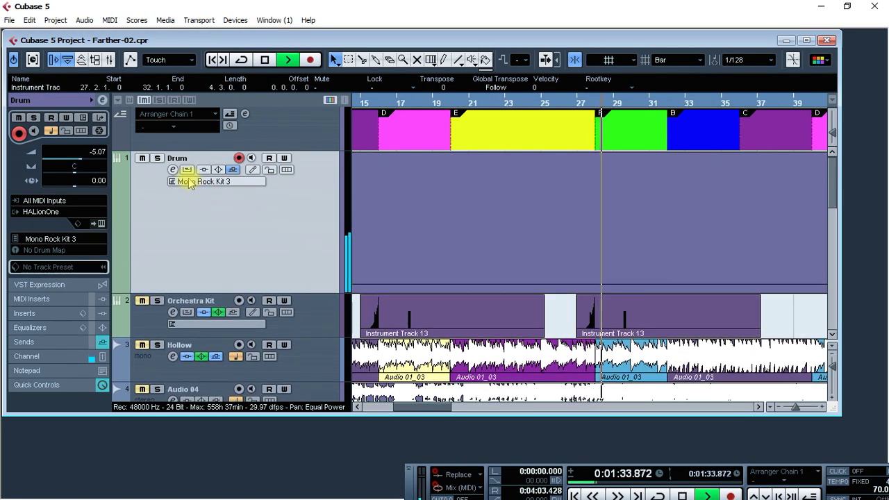
- Open the Drum part in the Key Editor, solo the track to examine its notes, stop playback, and close the editor
{"action": "double_click", "coordinate": [491, 201]}
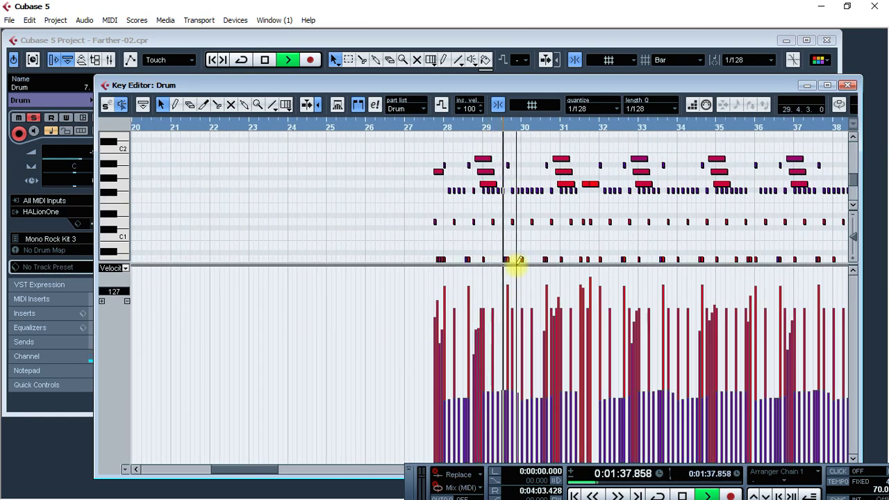
{"action": "key", "text": "g"}
{"action": "key", "text": "space"}
{"action": "left_click_drag", "start_coordinate": [518, 261], "coordinate": [512, 345]}
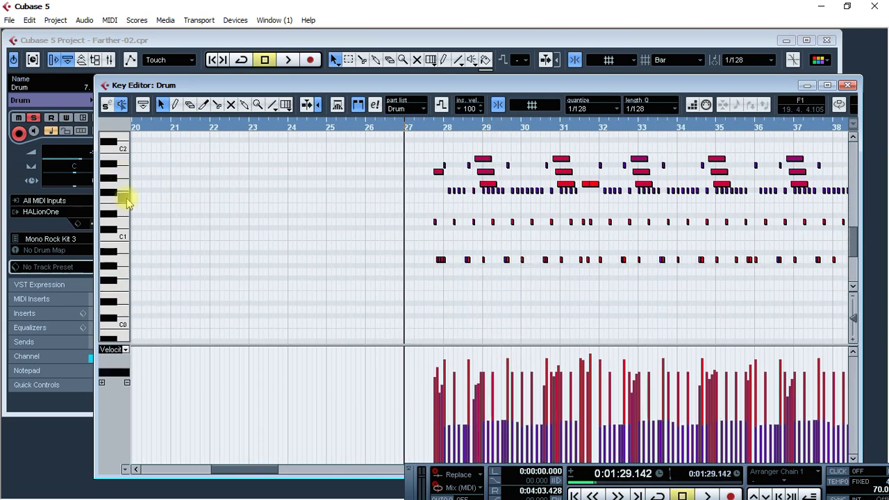
{"action": "left_click", "coordinate": [848, 85]}
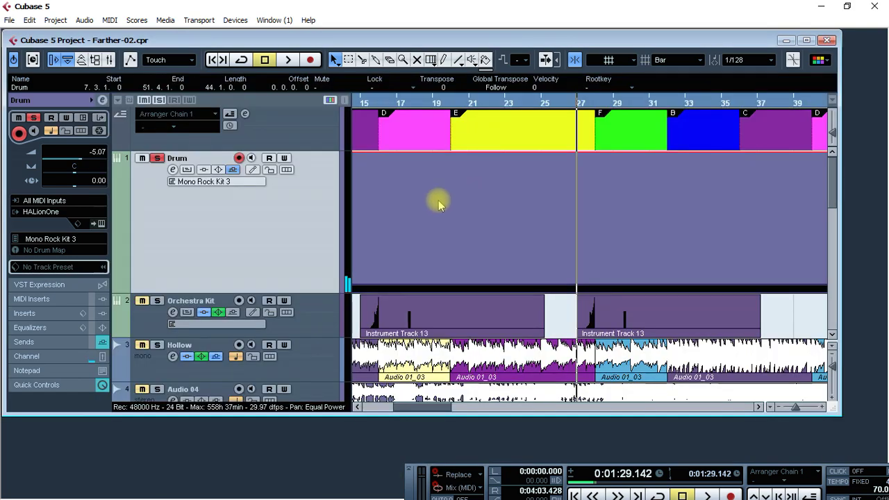
- Inspect the Drum track's Mono Rock Kit 3 patch in HALionOne, close it, and play the mix from bar 27 without the solo
{"action": "left_click", "coordinate": [100, 225]}
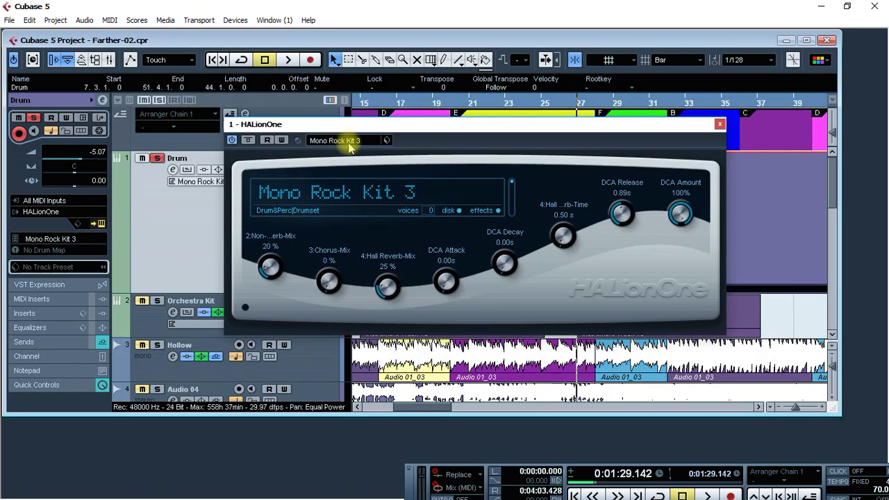
{"action": "left_click", "coordinate": [719, 126]}
{"action": "key", "text": "space"}
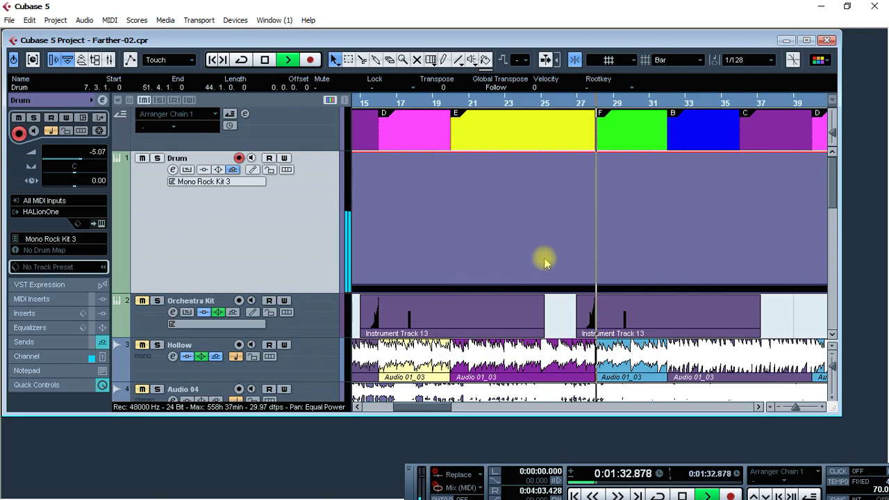
- Bring the tracks below Drum into view across a wider timeline and select the Orchestra Kit track
{"action": "scroll", "coordinate": [545, 262], "scroll_direction": "down", "scroll_amount": 2}
{"action": "key", "text": "g"}
{"action": "key", "text": "g"}
{"action": "scroll", "coordinate": [557, 256], "scroll_direction": "down", "scroll_amount": 1}
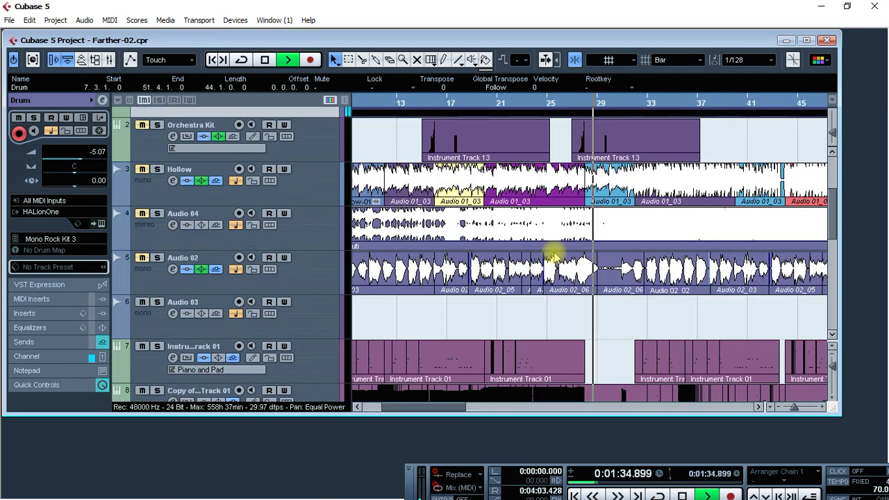
{"action": "left_click", "coordinate": [314, 139]}
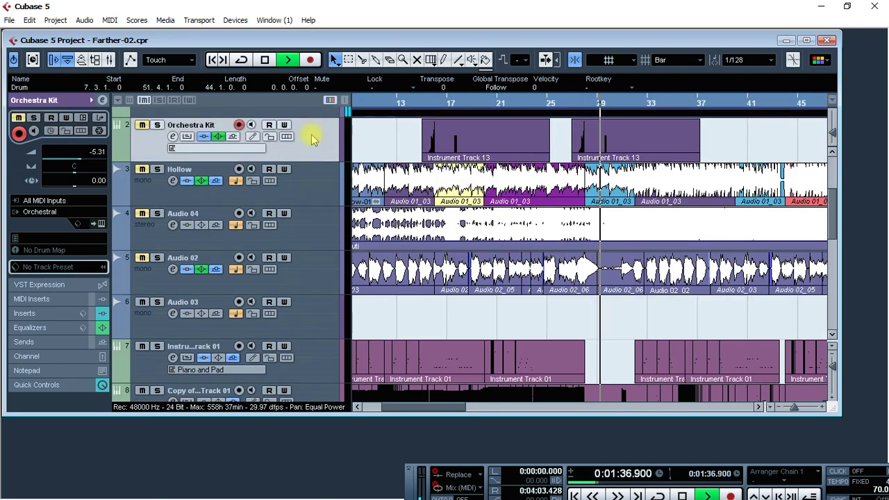
- Audition FullStrings Spiccato solo around bar 31, increase its track height, and return to the full mix
{"action": "scroll", "coordinate": [639, 264], "scroll_direction": "down", "scroll_amount": 4}
{"action": "key", "text": "h"}
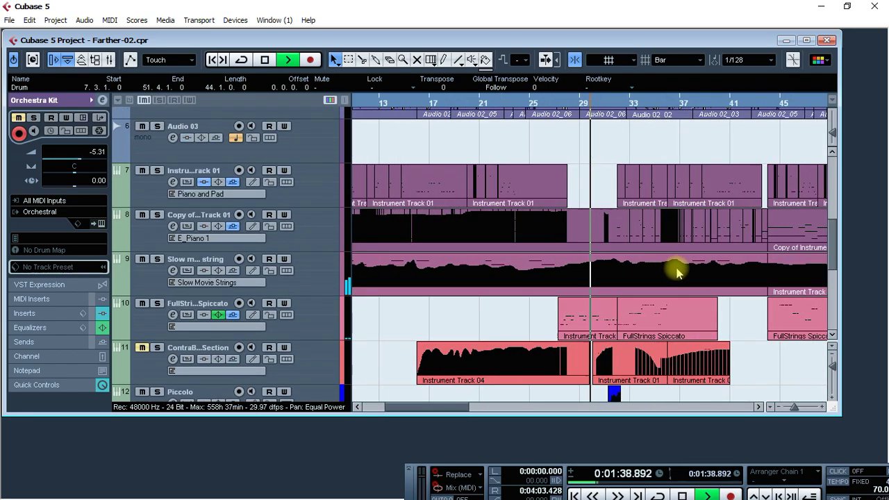
{"action": "key", "text": "h"}
{"action": "key", "text": "h"}
{"action": "key", "text": "h"}
{"action": "left_click_drag", "start_coordinate": [711, 274], "coordinate": [632, 274]}
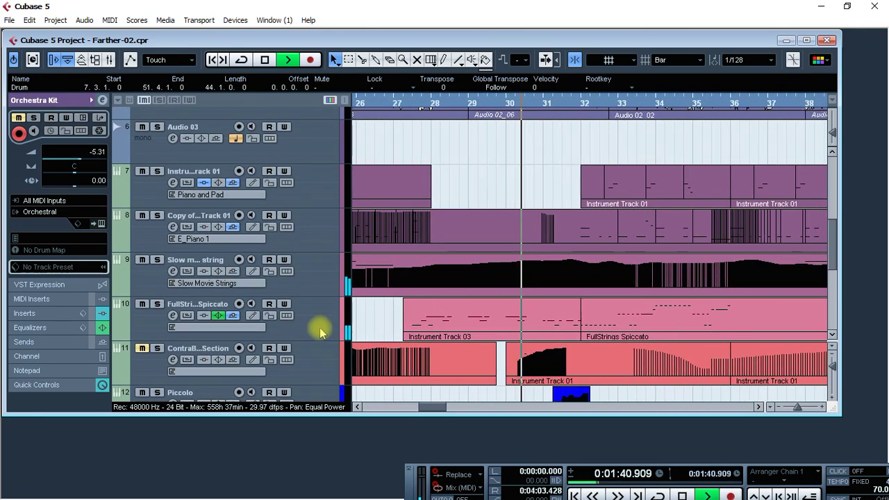
{"action": "left_click", "coordinate": [156, 305]}
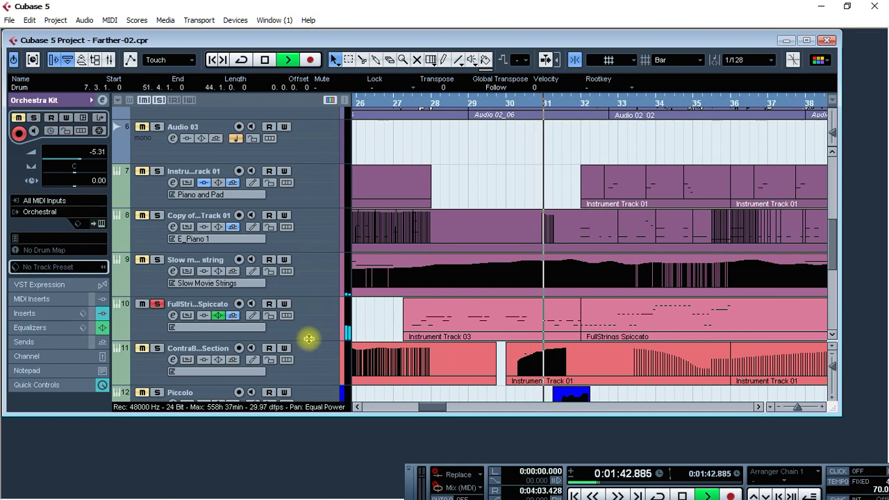
{"action": "left_click_drag", "start_coordinate": [307, 339], "coordinate": [330, 375]}
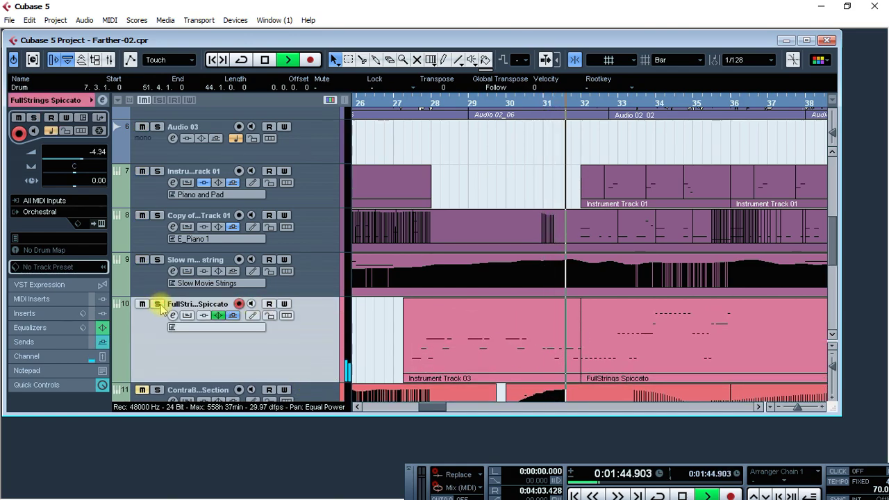
- Examine the FullStrings Spiccato parts and the tracks below them across a wider stretch of the timeline
{"action": "key", "text": "g"}
{"action": "key", "text": "g"}
{"action": "key", "text": "g"}
{"action": "key", "text": "g"}
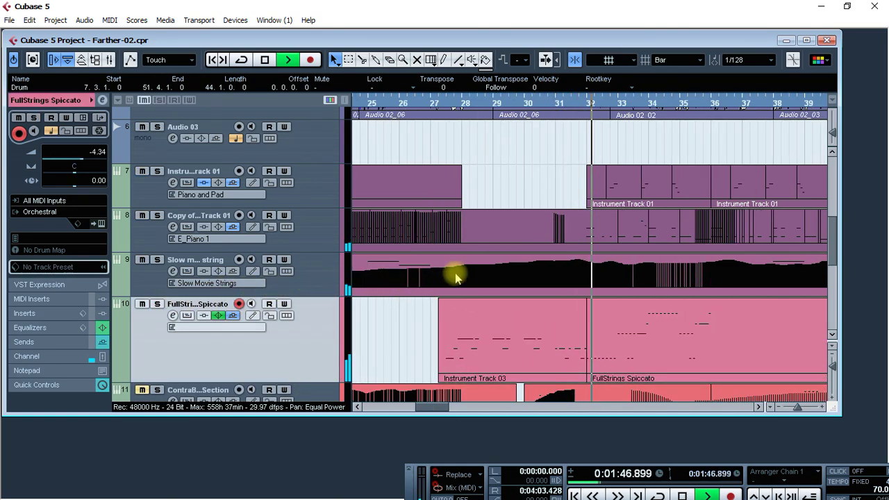
{"action": "left_click_drag", "start_coordinate": [655, 254], "coordinate": [459, 260]}
{"action": "scroll", "coordinate": [485, 259], "scroll_direction": "down", "scroll_amount": 3}
{"action": "scroll", "coordinate": [485, 259], "scroll_direction": "down", "scroll_amount": 2}
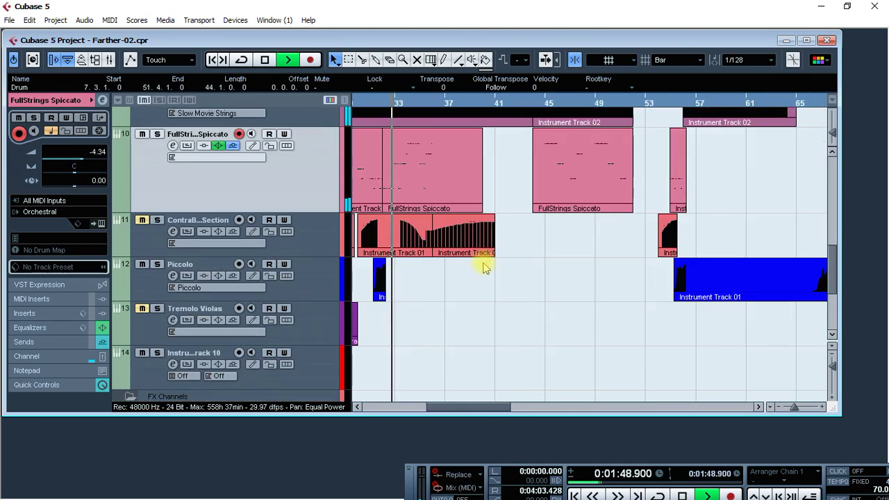
- View the second FullStrings Spiccato part up close and audition it solo around bar 34
{"action": "key", "text": "h"}
{"action": "key", "text": "h"}
{"action": "key", "text": "h"}
{"action": "key", "text": "h"}
{"action": "left_click_drag", "start_coordinate": [688, 253], "coordinate": [549, 292]}
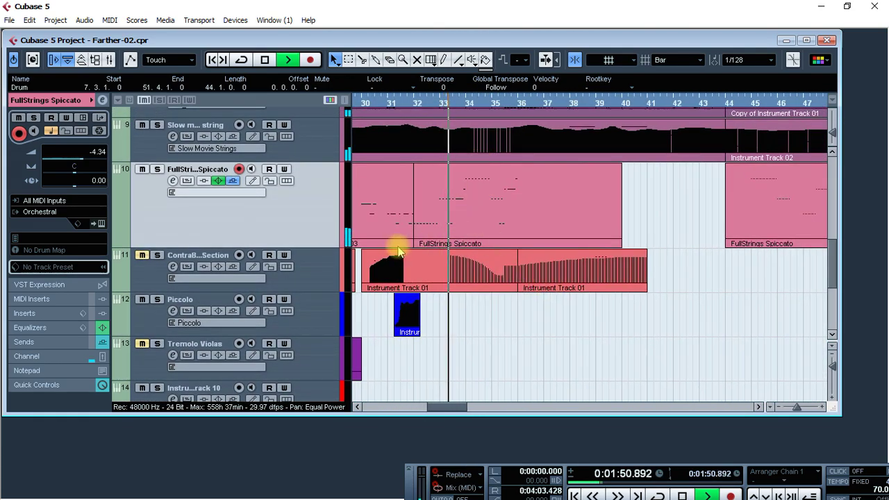
{"action": "left_click", "coordinate": [157, 170]}
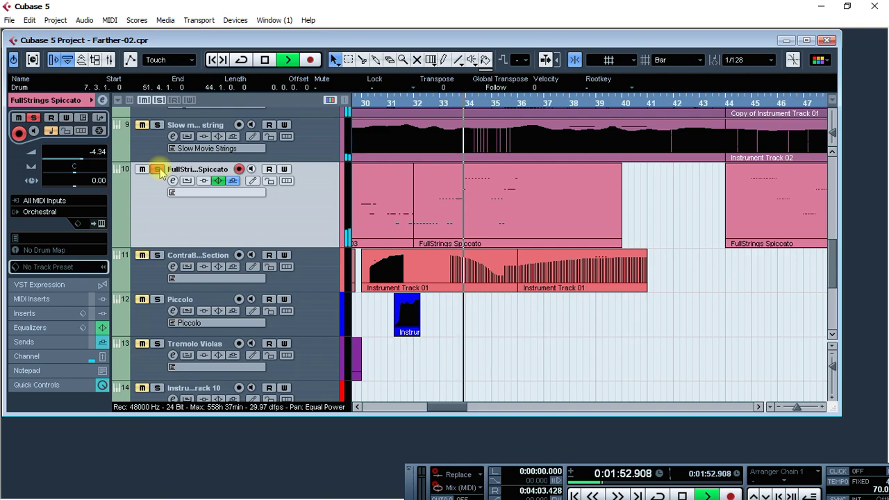
- Return to the full mix, select the E_Piano 1 track, and audition it solo around bar 35
{"action": "scroll", "coordinate": [540, 226], "scroll_direction": "up", "scroll_amount": 4}
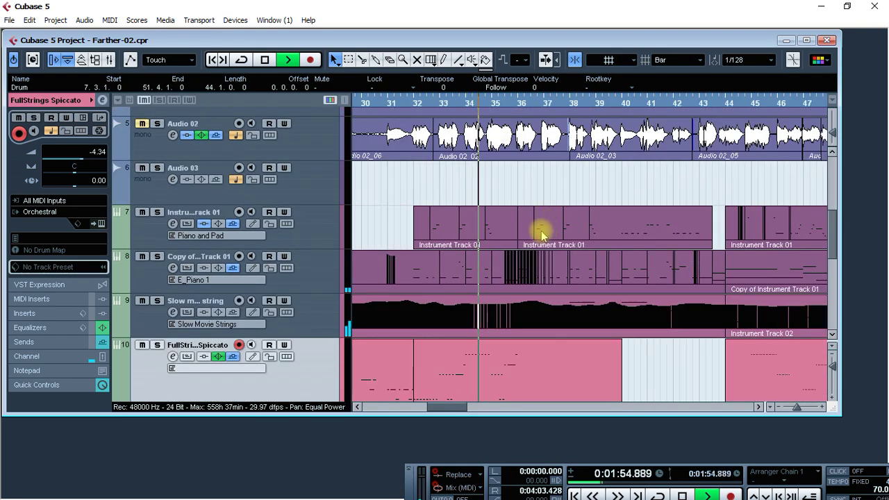
{"action": "left_click", "coordinate": [323, 278]}
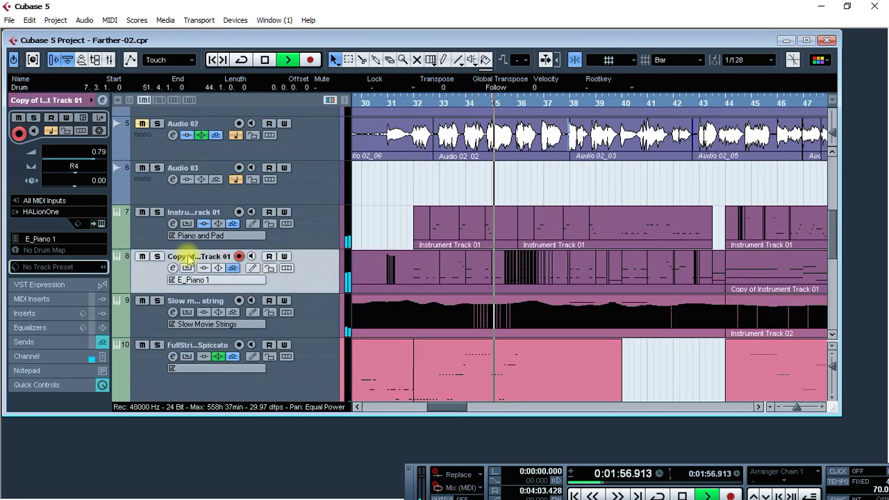
{"action": "left_click", "coordinate": [158, 256]}
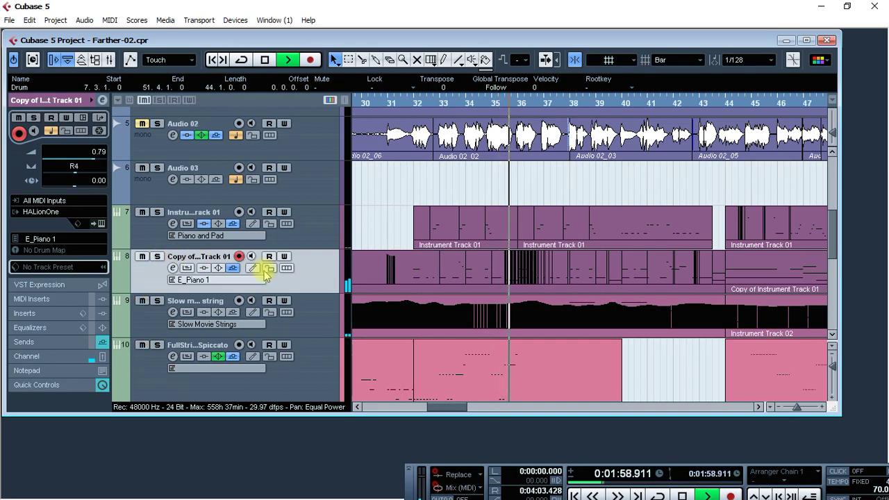
- Examine the remaining tracks down to the FX channels and the empty instrument tracks while the full mix plays
{"action": "scroll", "coordinate": [532, 268], "scroll_direction": "down", "scroll_amount": 5, "text": "ctrl"}
{"action": "scroll", "coordinate": [625, 261], "scroll_direction": "down", "scroll_amount": 4}
{"action": "scroll", "coordinate": [629, 260], "scroll_direction": "up", "scroll_amount": 4, "text": "ctrl"}
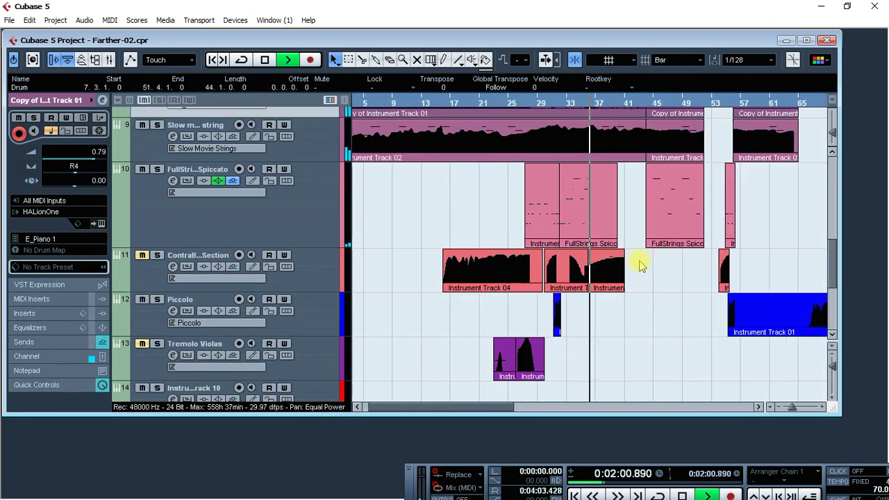
{"action": "scroll", "coordinate": [619, 247], "scroll_direction": "down", "scroll_amount": 5}
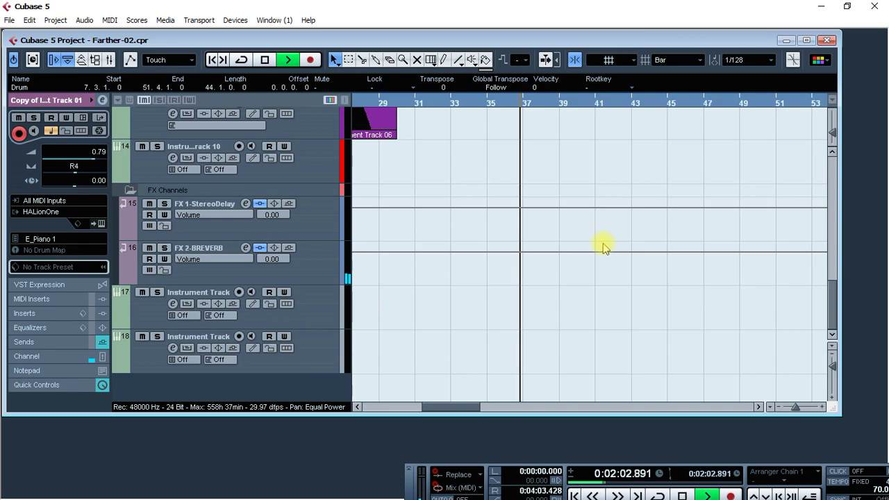
- Replace the missing BREVERB insert on the FX 2-BREVERB channel with the RoomWorks reverb
{"action": "left_click", "coordinate": [207, 272]}
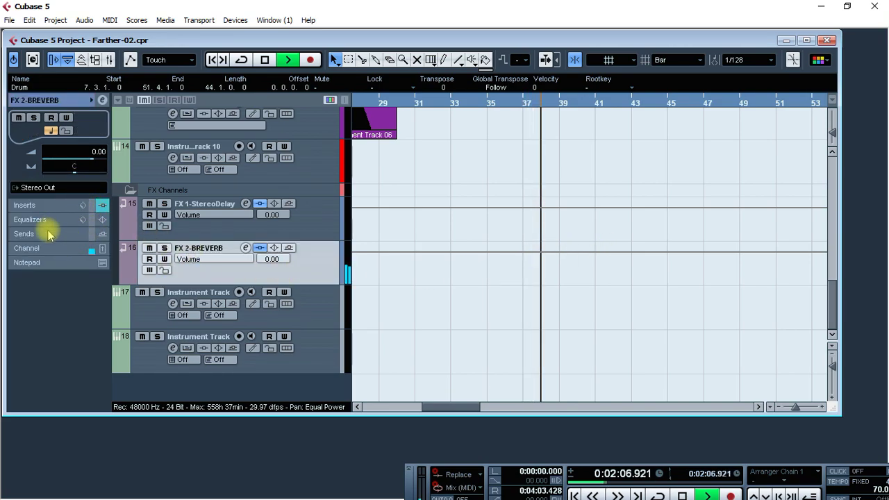
{"action": "left_click", "coordinate": [43, 206]}
{"action": "key", "text": "space"}
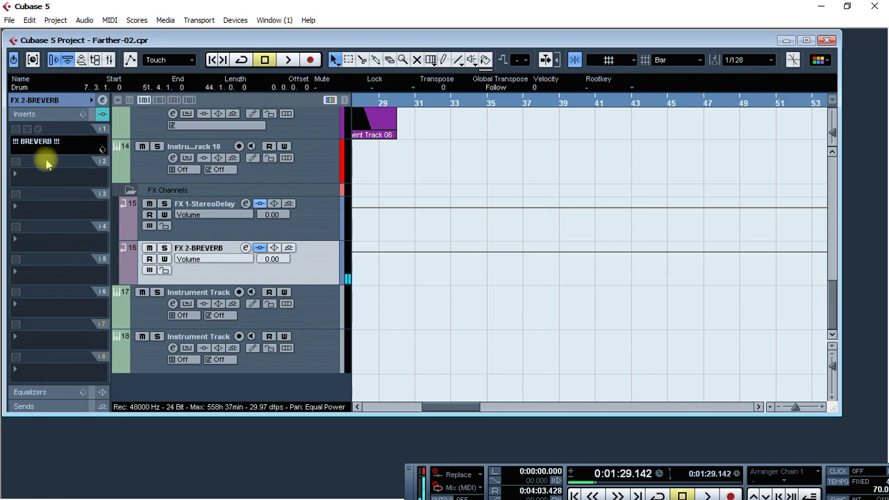
{"action": "left_click", "coordinate": [47, 148]}
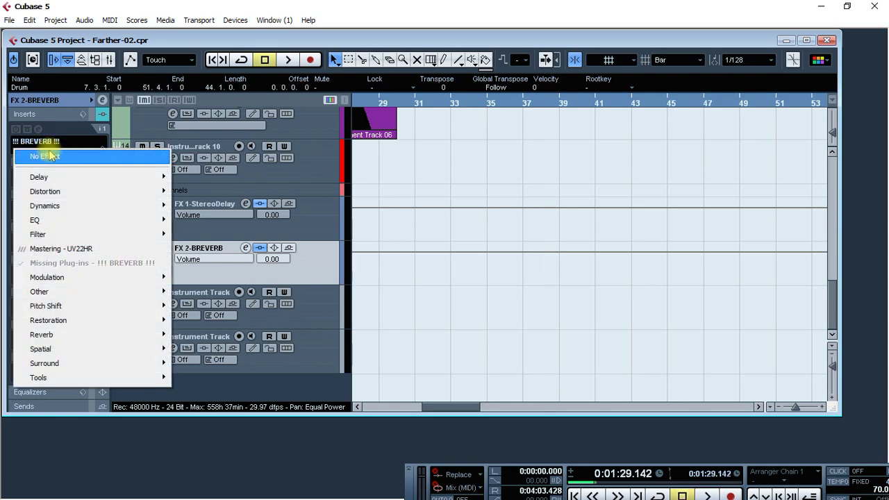
{"action": "left_click", "coordinate": [50, 156]}
{"action": "left_click", "coordinate": [41, 144]}
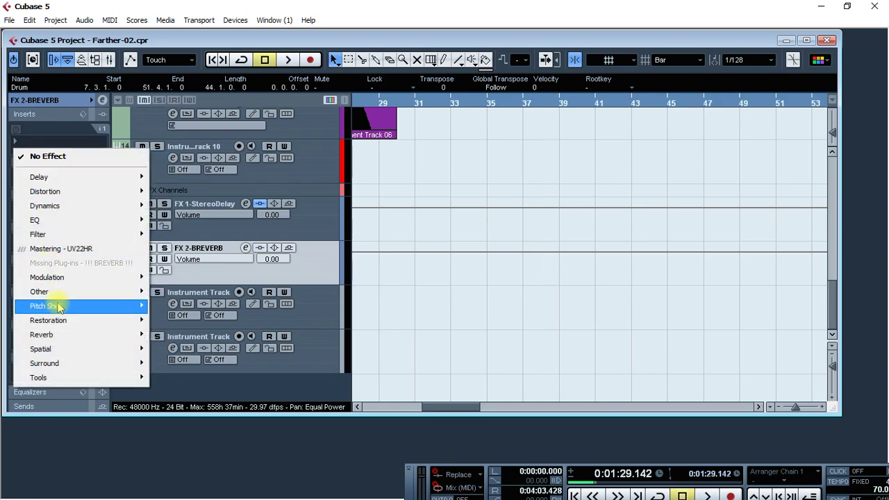
{"action": "mouse_move", "coordinate": [111, 336]}
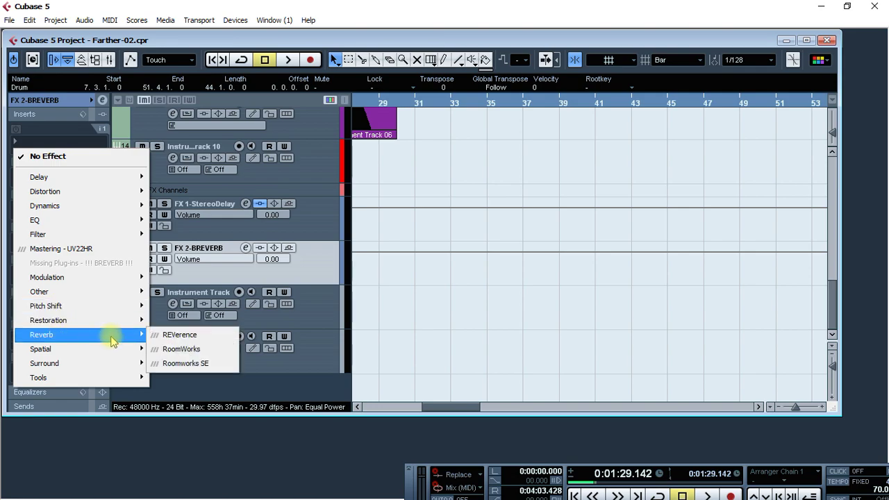
{"action": "left_click", "coordinate": [212, 352]}
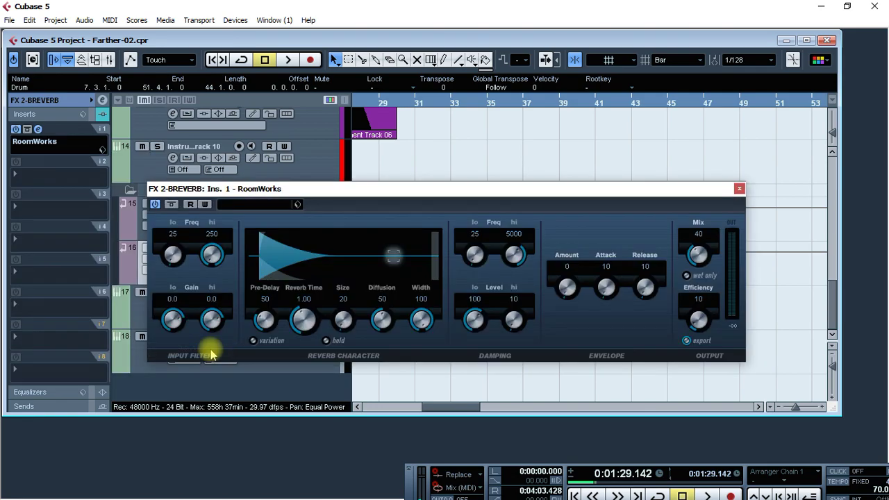
- Load the Surr. Vocal Plate preset into RoomWorks and close the plug-in window
{"action": "left_click", "coordinate": [257, 204]}
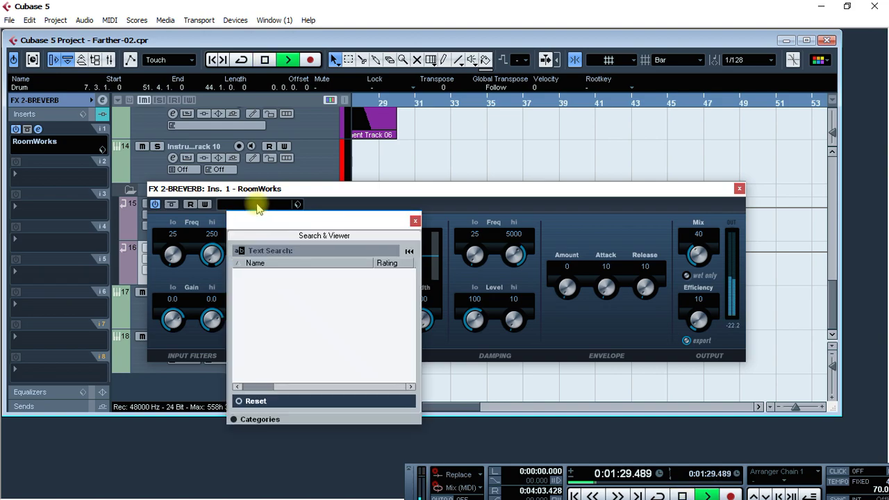
{"action": "scroll", "coordinate": [314, 333], "scroll_direction": "down", "scroll_amount": 15}
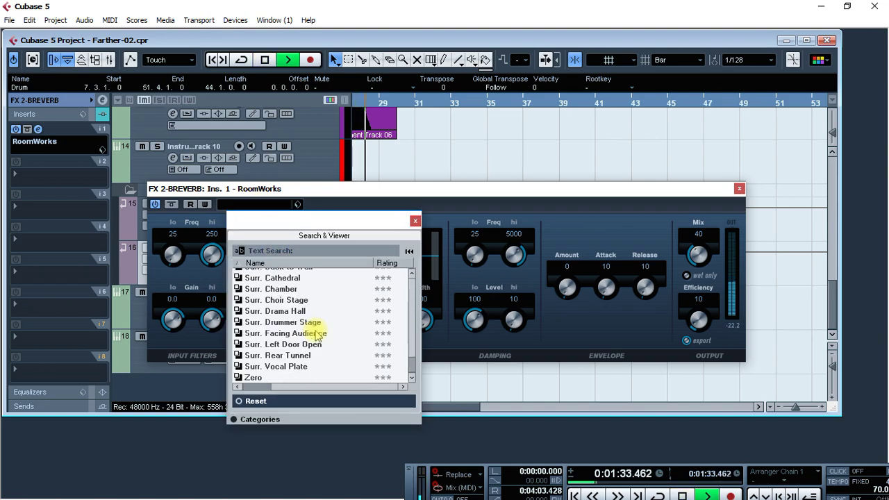
{"action": "scroll", "coordinate": [316, 335], "scroll_direction": "up", "scroll_amount": 5}
{"action": "scroll", "coordinate": [316, 335], "scroll_direction": "up", "scroll_amount": 4}
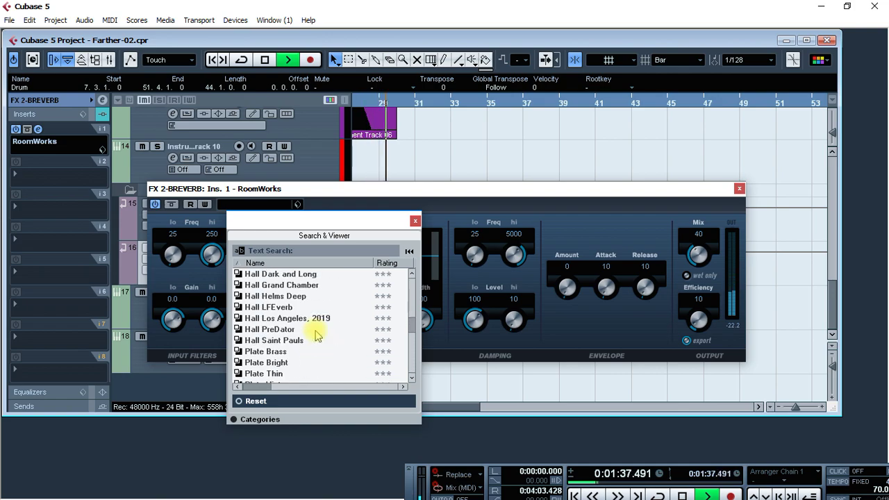
{"action": "scroll", "coordinate": [316, 336], "scroll_direction": "up", "scroll_amount": 2}
{"action": "scroll", "coordinate": [316, 335], "scroll_direction": "down", "scroll_amount": 7}
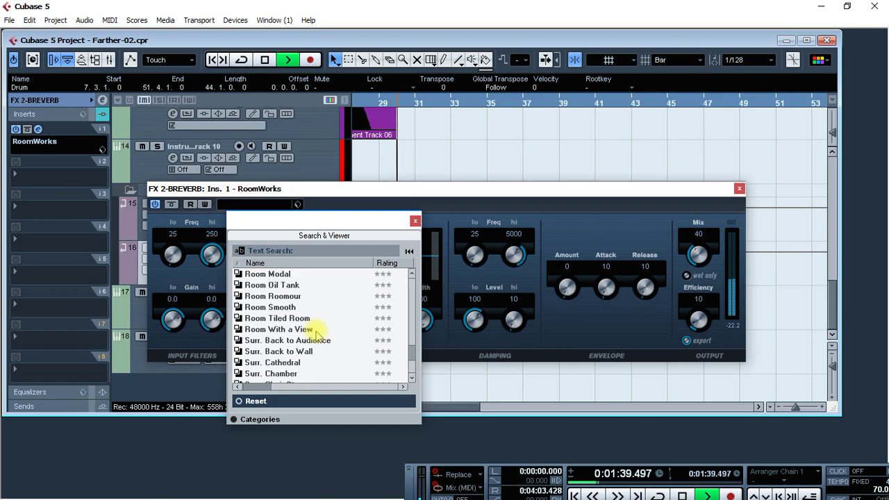
{"action": "key", "text": "space"}
{"action": "scroll", "coordinate": [316, 335], "scroll_direction": "down", "scroll_amount": 2}
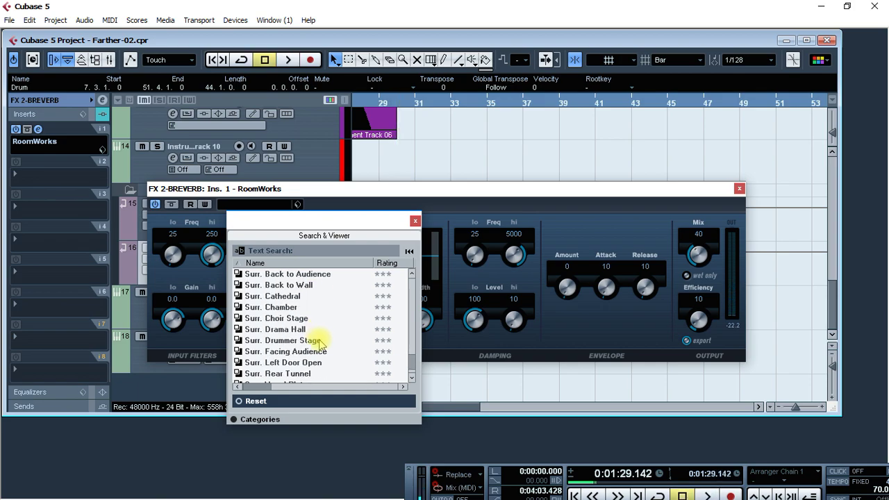
{"action": "scroll", "coordinate": [322, 343], "scroll_direction": "down", "scroll_amount": 1}
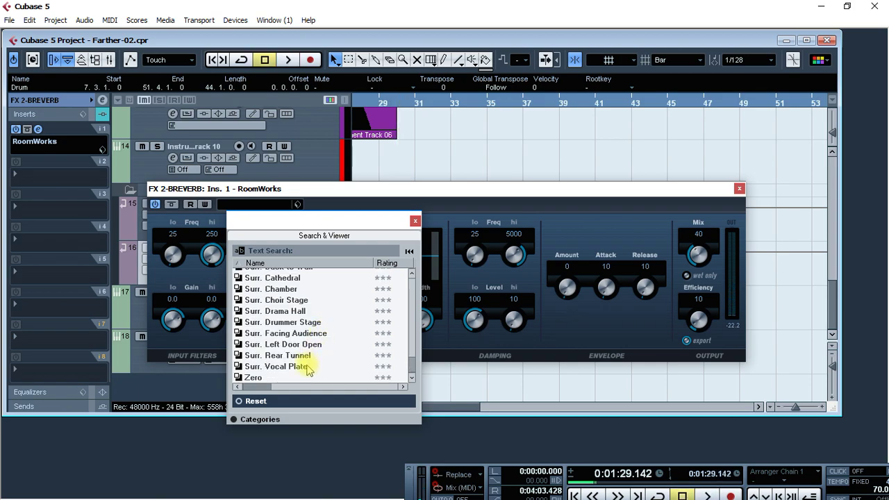
{"action": "left_click", "coordinate": [306, 367]}
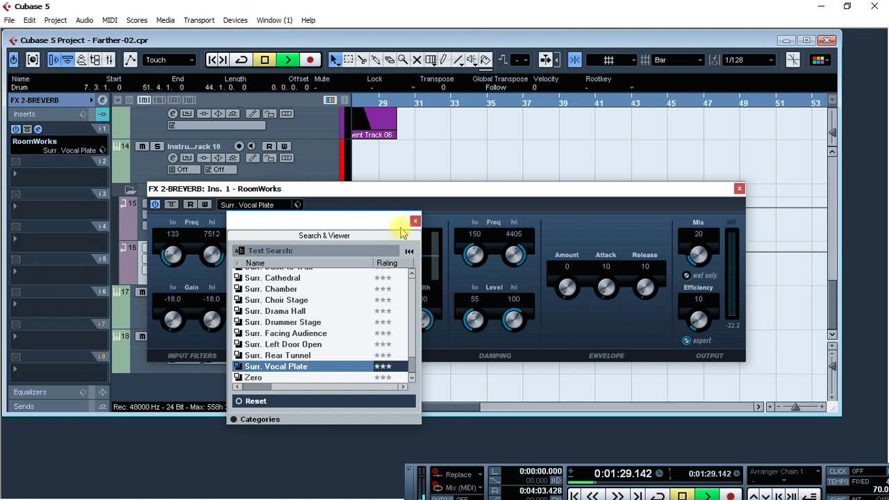
{"action": "left_click", "coordinate": [416, 220]}
{"action": "left_click", "coordinate": [740, 188]}
- Examine the tracks from the FX channels up to the Drum track while the full mix plays
{"action": "scroll", "coordinate": [409, 257], "scroll_direction": "up", "scroll_amount": 10}
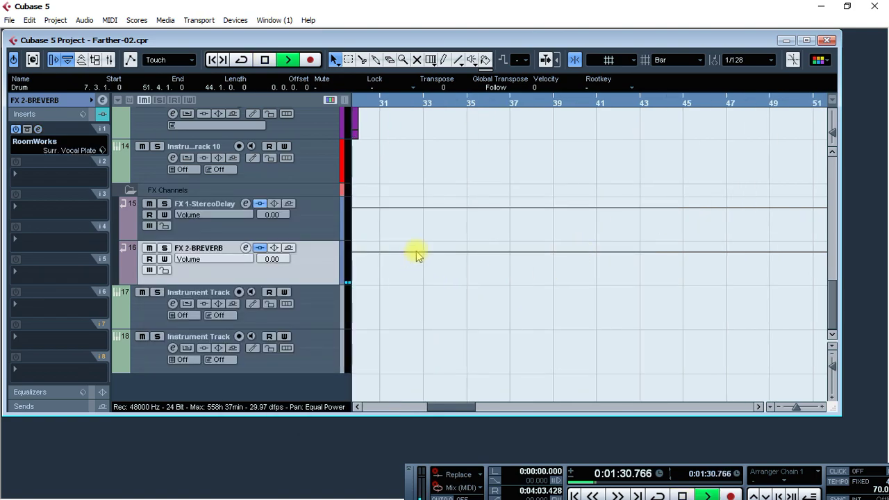
{"action": "scroll", "coordinate": [471, 247], "scroll_direction": "up", "scroll_amount": 5}
{"action": "scroll", "coordinate": [480, 248], "scroll_direction": "up", "scroll_amount": 2}
{"action": "scroll", "coordinate": [455, 248], "scroll_direction": "down", "scroll_amount": 10}
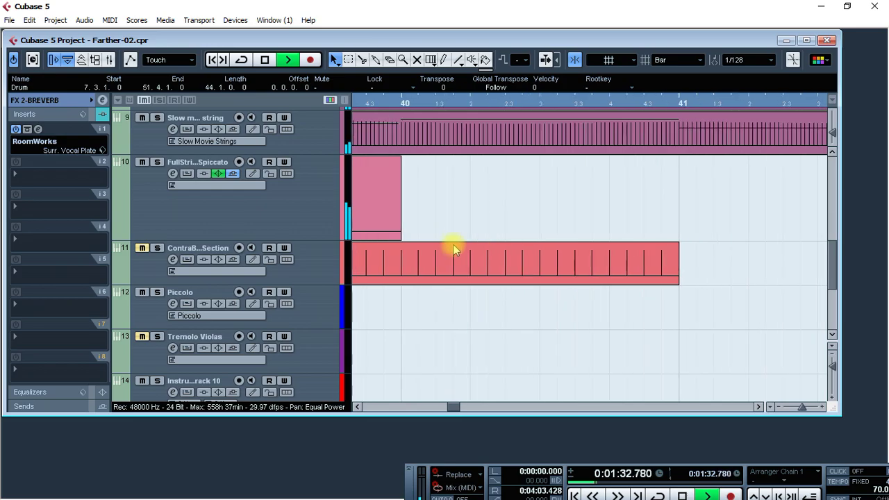
{"action": "scroll", "coordinate": [442, 233], "scroll_direction": "up", "scroll_amount": 8}
{"action": "scroll", "coordinate": [504, 246], "scroll_direction": "up", "scroll_amount": 2}
{"action": "key", "text": "g"}
{"action": "key", "text": "g"}
{"action": "key", "text": "g"}
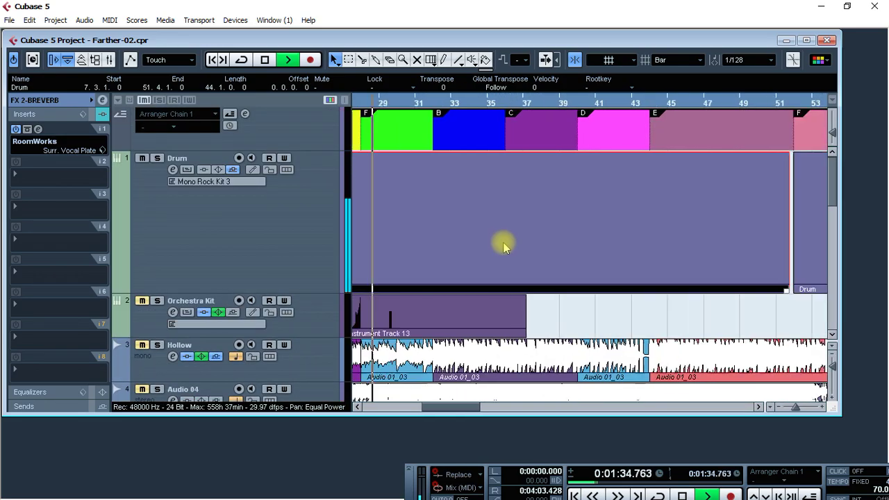
- Play the full mix from bar 32 with the piano, string and Piccolo tracks in view
{"action": "scroll", "coordinate": [504, 246], "scroll_direction": "down", "scroll_amount": 8}
{"action": "key", "text": "h"}
{"action": "key", "text": "h"}
{"action": "key", "text": "h"}
{"action": "left_click_drag", "start_coordinate": [707, 256], "coordinate": [565, 230]}
{"action": "key", "text": "space"}
{"action": "left_click", "coordinate": [599, 105]}
{"action": "key", "text": "space"}
{"action": "key", "text": "g"}
{"action": "key", "text": "g"}
{"action": "key", "text": "g"}
{"action": "key", "text": "g"}
{"action": "key", "text": "g"}
{"action": "key", "text": "g"}
{"action": "key", "text": "g"}
{"action": "key", "text": "g"}
{"action": "key", "text": "g"}
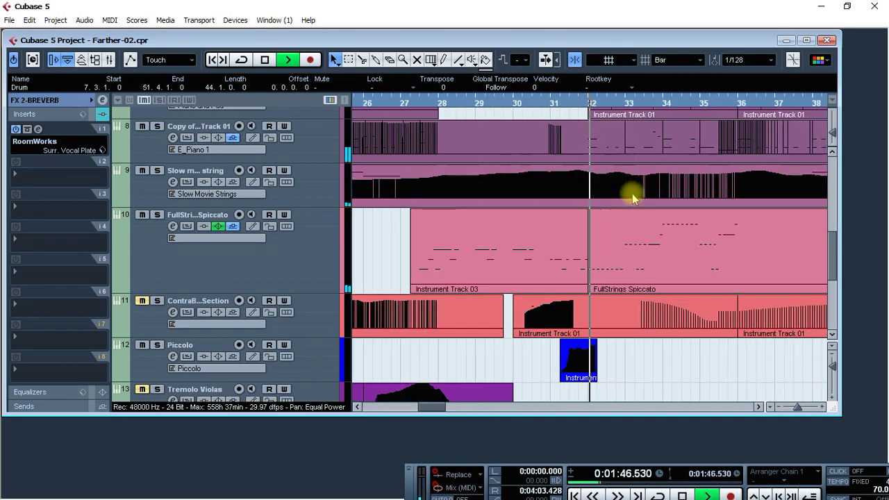
- Audition the Audio 02 track unmuted in the mix around bar 34, mute it again and stop playback
{"action": "scroll", "coordinate": [599, 198], "scroll_direction": "up", "scroll_amount": 2}
{"action": "key", "text": "h"}
{"action": "key", "text": "h"}
{"action": "key", "text": "h"}
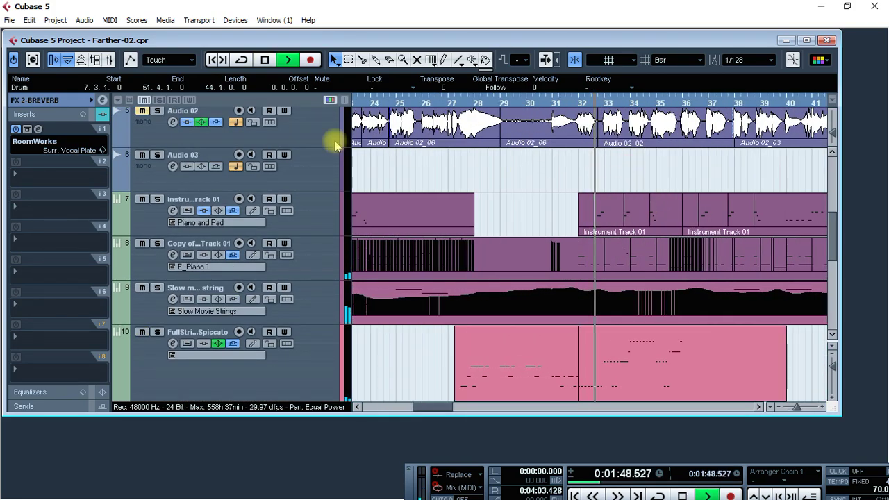
{"action": "scroll", "coordinate": [429, 168], "scroll_direction": "up", "scroll_amount": 1}
{"action": "left_click", "coordinate": [142, 171]}
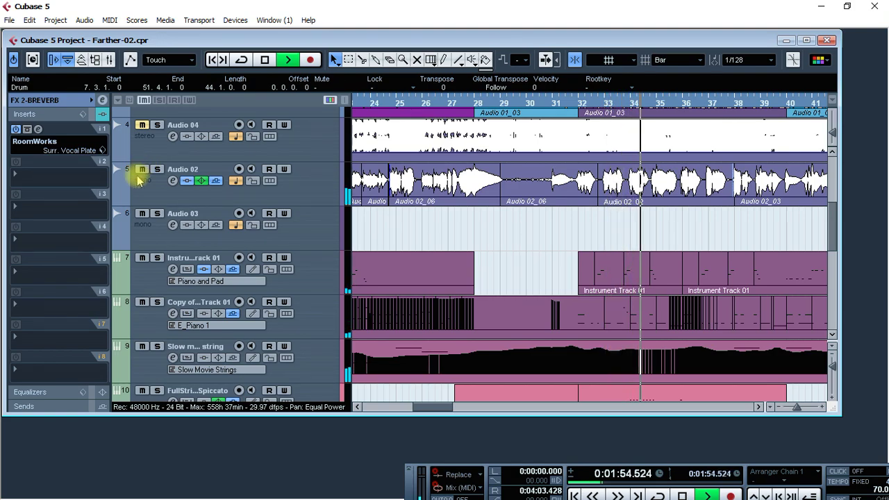
{"action": "left_click", "coordinate": [141, 168]}
{"action": "key", "text": "g"}
{"action": "key", "text": "g"}
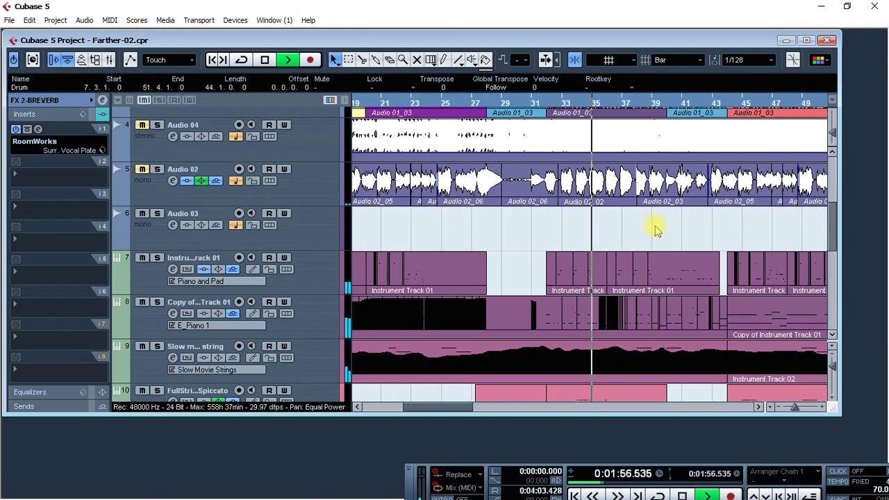
{"action": "key", "text": "space"}
- Select the Audio 02 track and audition Audio 04 solo from bar 32
{"action": "left_click", "coordinate": [293, 193]}
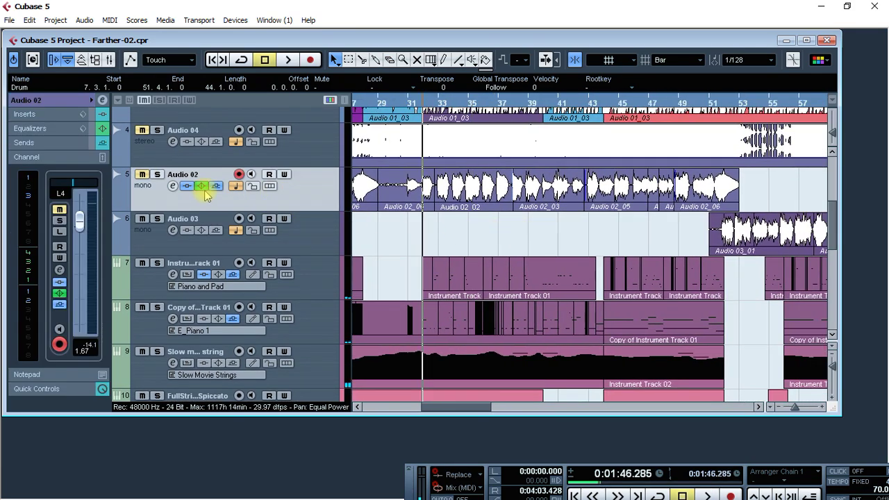
{"action": "left_click", "coordinate": [156, 132]}
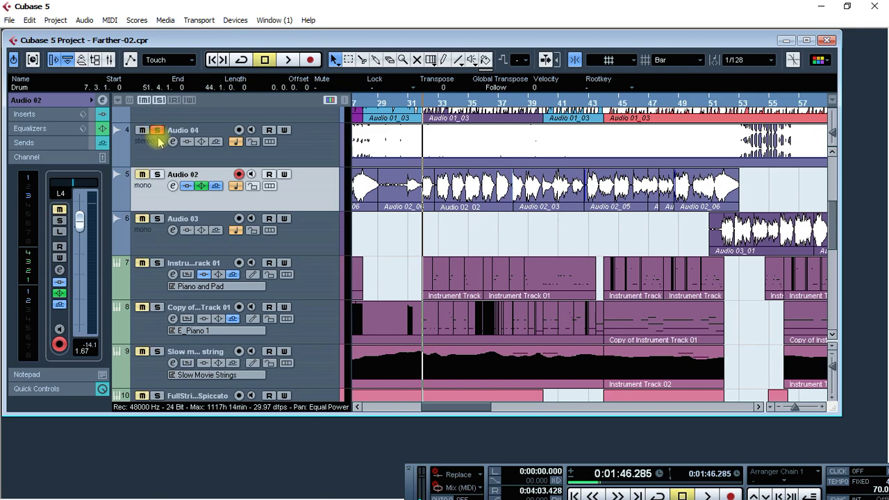
{"action": "key", "text": "space"}
{"action": "left_click", "coordinate": [156, 131]}
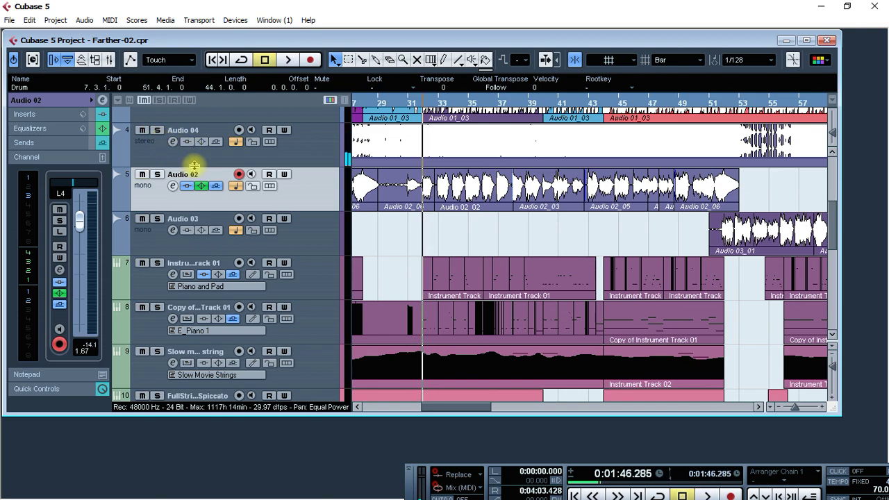
- Audition the Hollow track solo from bar 32, and again together with Audio 02
{"action": "scroll", "coordinate": [175, 182], "scroll_direction": "up", "scroll_amount": 3}
{"action": "left_click", "coordinate": [157, 203]}
{"action": "key", "text": "space"}
{"action": "key", "text": "space"}
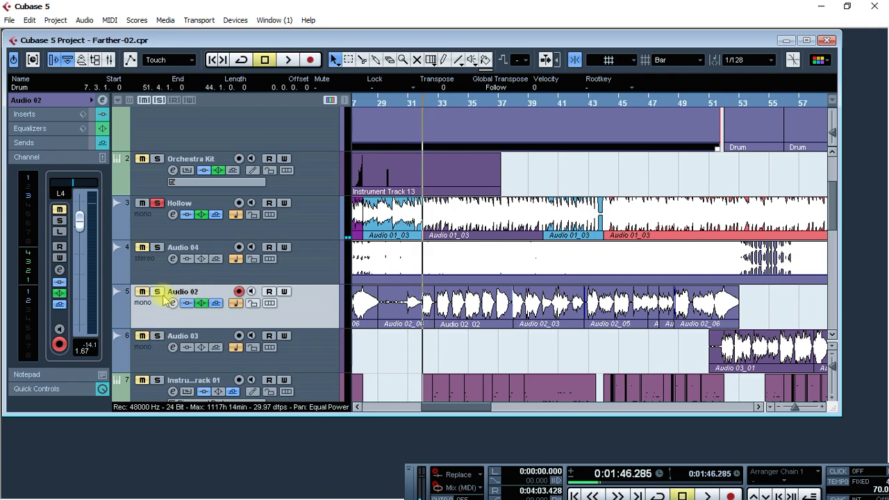
{"action": "key", "text": "space"}
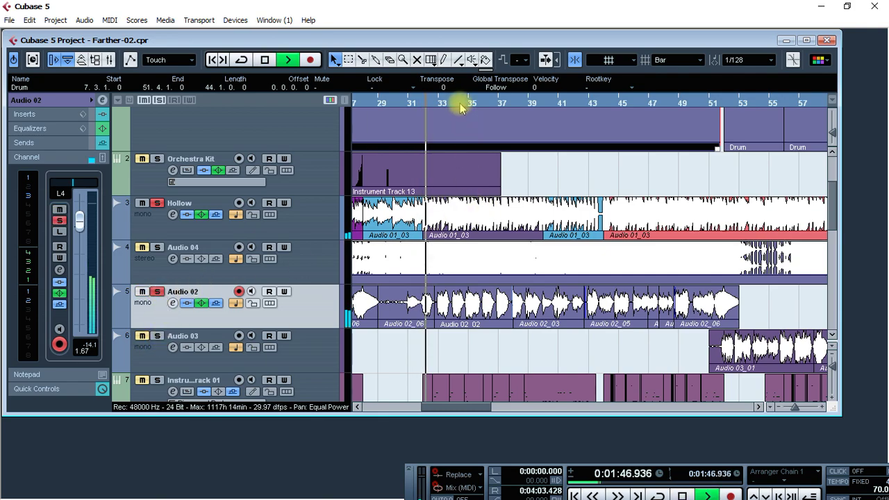
{"action": "key", "text": "g"}
{"action": "key", "text": "g"}
{"action": "key", "text": "g"}
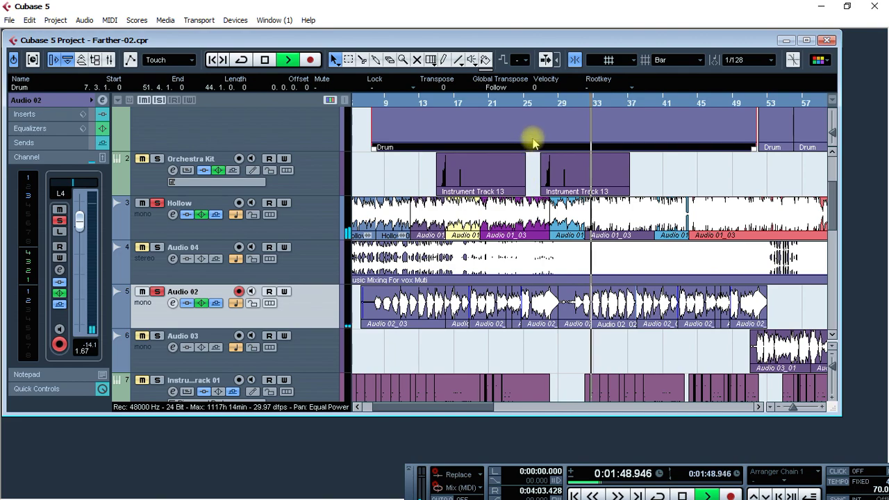
- Audition Hollow and Audio 02 together from bar 24, clear their solos and place the playhead at bar 21
{"action": "key", "text": "space"}
{"action": "left_click", "coordinate": [516, 102]}
{"action": "key", "text": "space"}
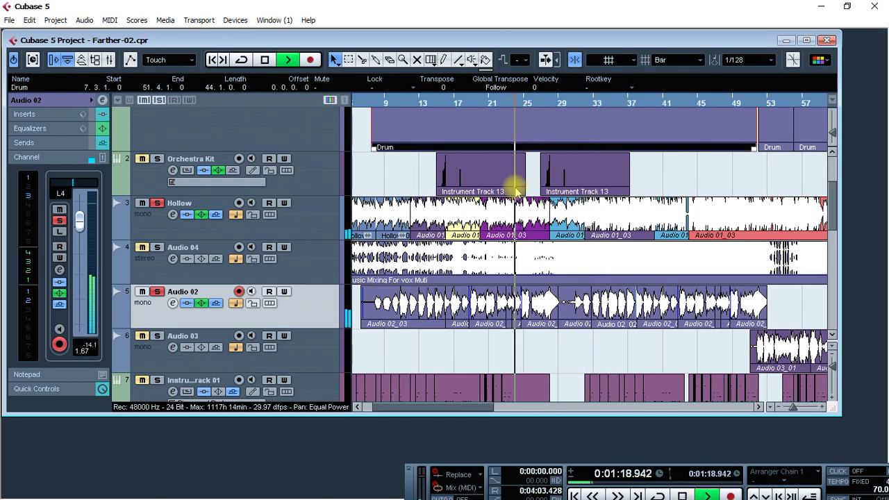
{"action": "key", "text": "space"}
{"action": "left_click", "coordinate": [491, 102]}
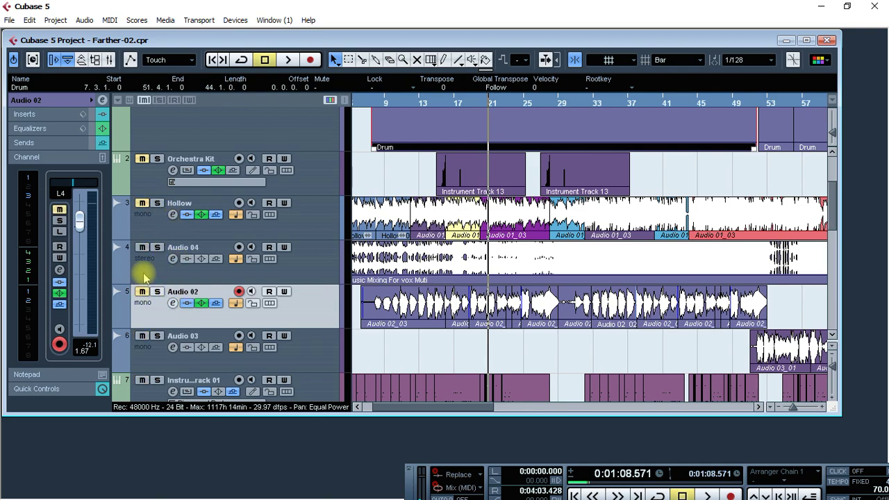
- View the instrument tracks across the whole song and audition the Slow movie string track solo from bar 21
{"action": "scroll", "coordinate": [472, 270], "scroll_direction": "down", "scroll_amount": 2}
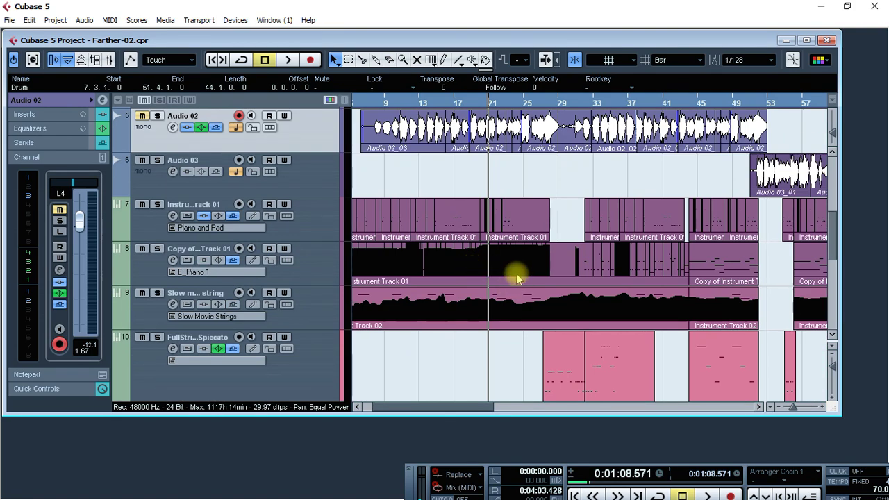
{"action": "key", "text": "g"}
{"action": "key", "text": "g"}
{"action": "key", "text": "g"}
{"action": "left_click", "coordinate": [316, 260]}
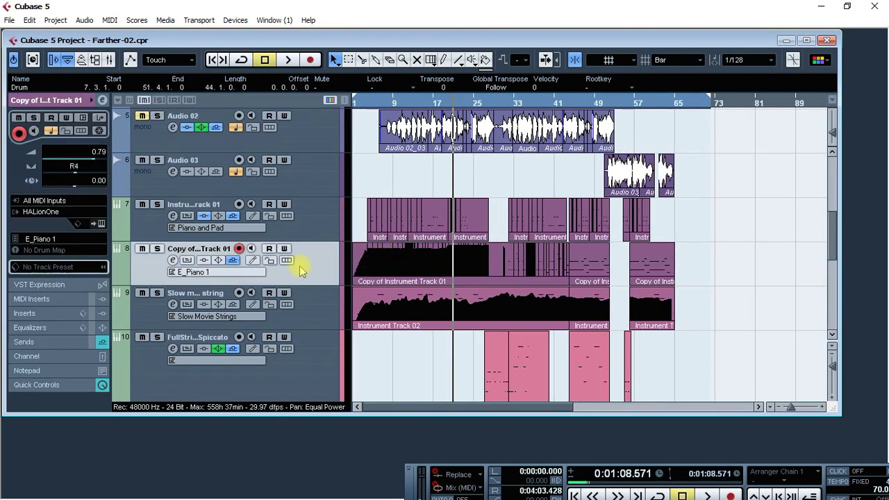
{"action": "key", "text": "h"}
{"action": "key", "text": "h"}
{"action": "key", "text": "h"}
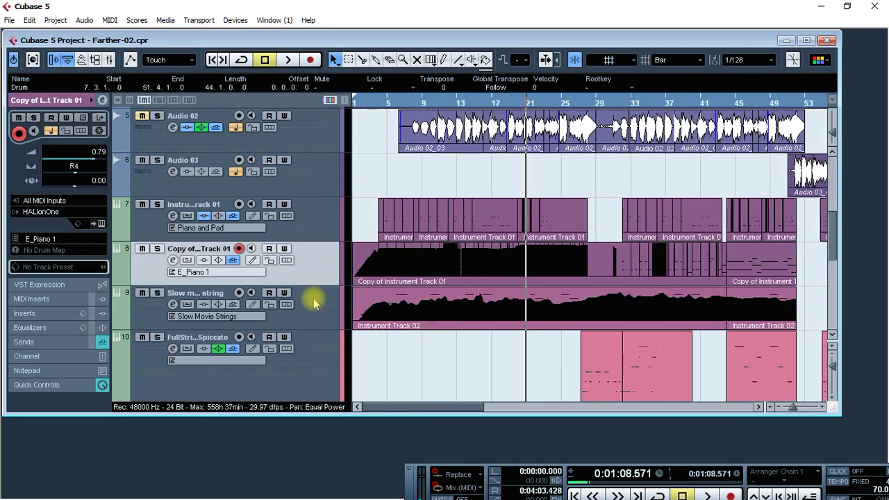
{"action": "left_click", "coordinate": [292, 314]}
{"action": "left_click", "coordinate": [157, 293]}
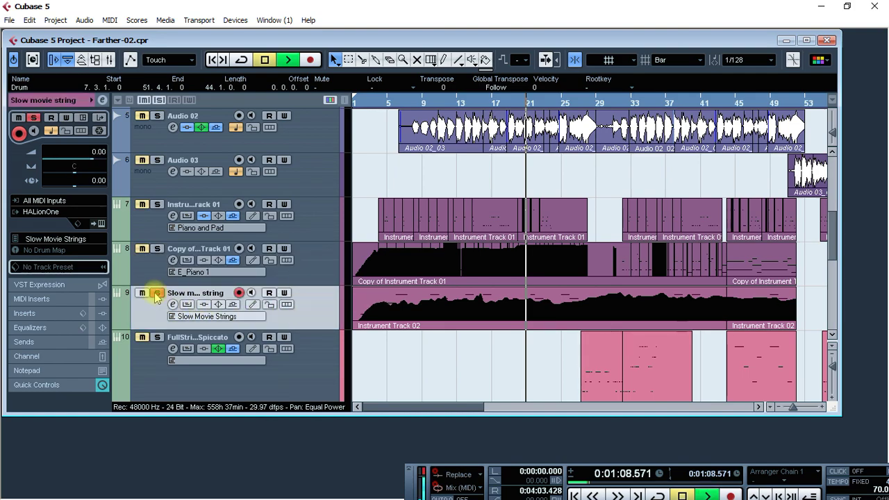
- Play the full mix from bar 27 and again from about bar 20, returning to the Audio 02 track
{"action": "scroll", "coordinate": [452, 278], "scroll_direction": "down", "scroll_amount": 5}
{"action": "key", "text": "g"}
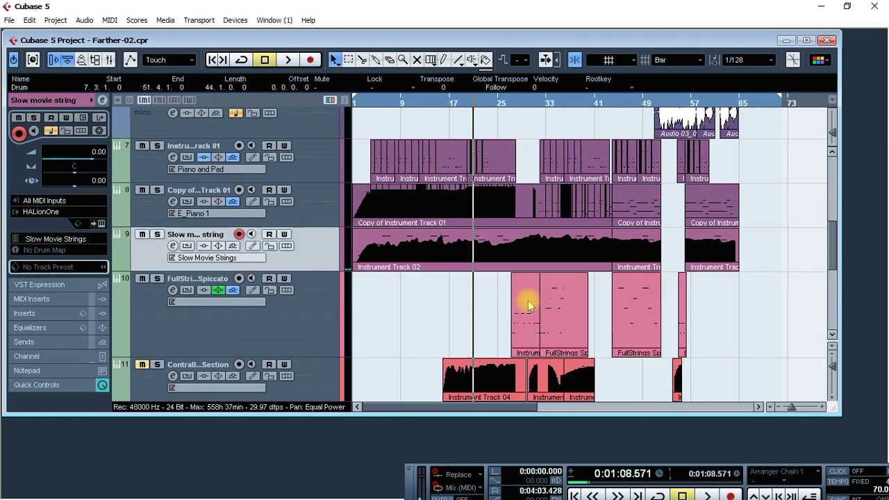
{"action": "left_click", "coordinate": [511, 104]}
{"action": "key", "text": "h"}
{"action": "key", "text": "space"}
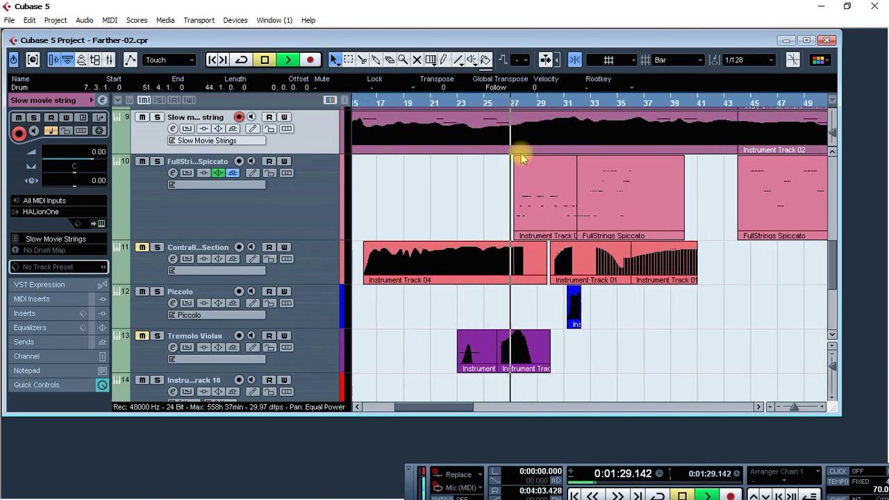
{"action": "left_click", "coordinate": [418, 104]}
{"action": "scroll", "coordinate": [389, 208], "scroll_direction": "up", "scroll_amount": 7}
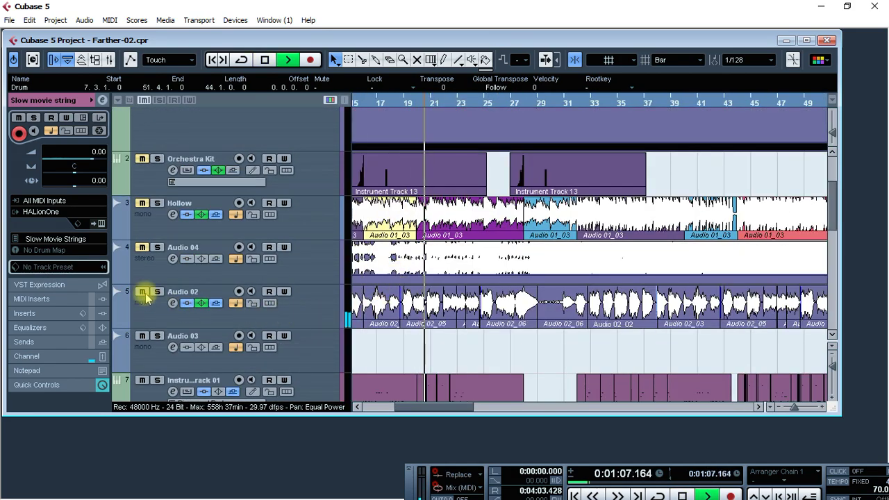
- Lower the Audio 02 track's volume to -3.77 dB while the mix plays
{"action": "left_click", "coordinate": [148, 300]}
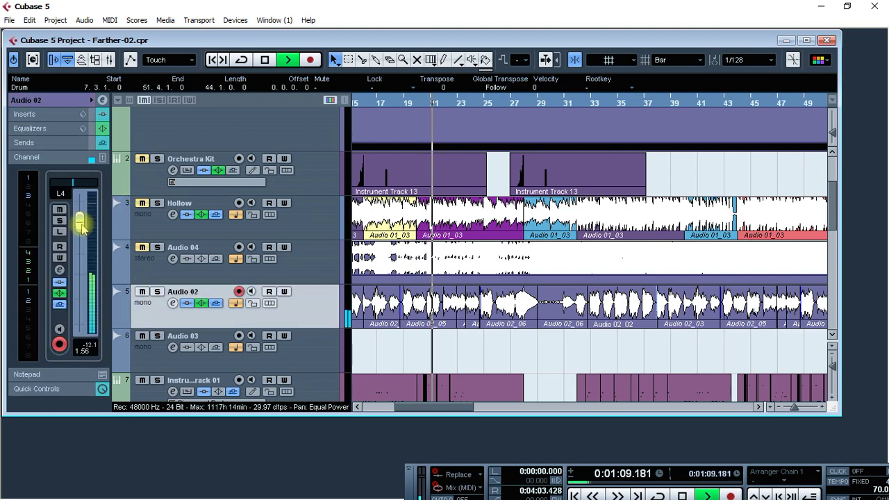
{"action": "left_click_drag", "start_coordinate": [81, 224], "coordinate": [81, 251]}
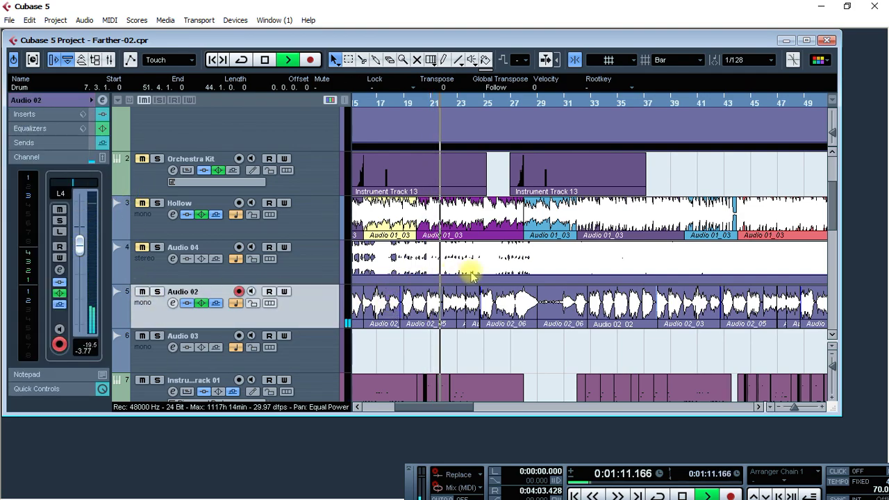
- Look over the arrangement from the Drum track down to the FX channels while the mix plays
{"action": "scroll", "coordinate": [471, 271], "scroll_direction": "up", "scroll_amount": 3}
{"action": "scroll", "coordinate": [471, 277], "scroll_direction": "down", "scroll_amount": 4}
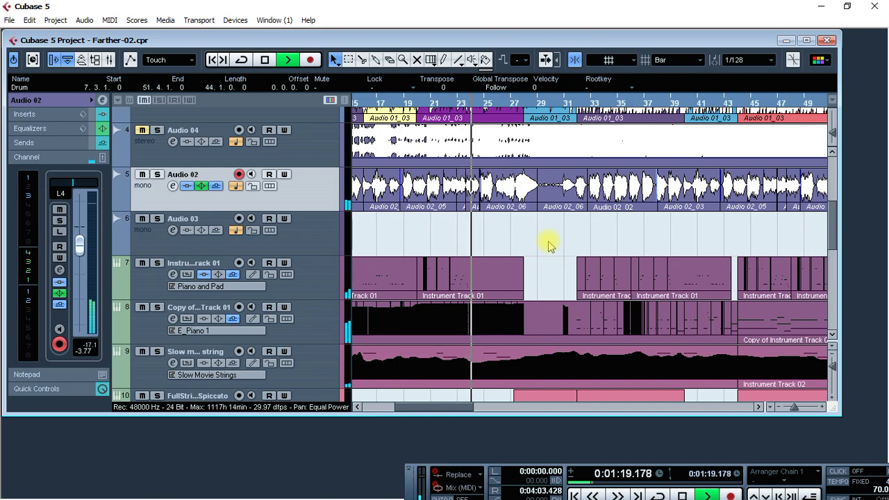
{"action": "scroll", "coordinate": [548, 244], "scroll_direction": "down", "scroll_amount": 3}
{"action": "scroll", "coordinate": [547, 245], "scroll_direction": "up", "scroll_amount": 3}
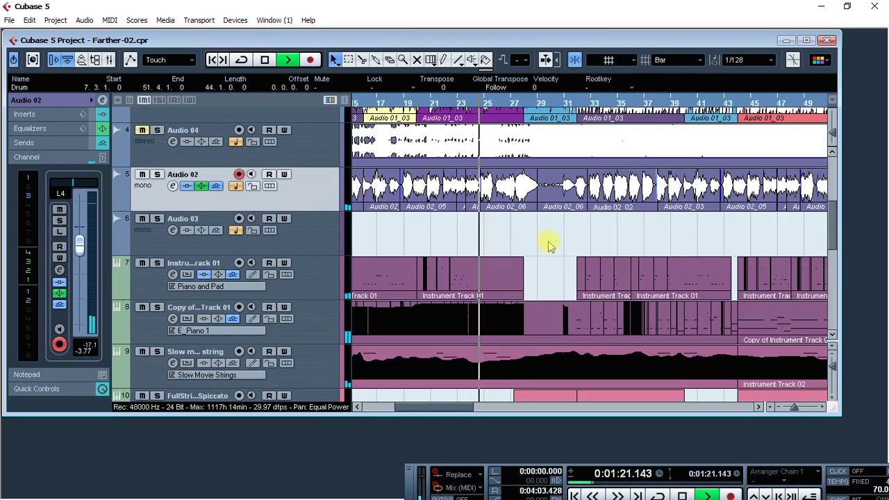
{"action": "scroll", "coordinate": [548, 244], "scroll_direction": "up", "scroll_amount": 3}
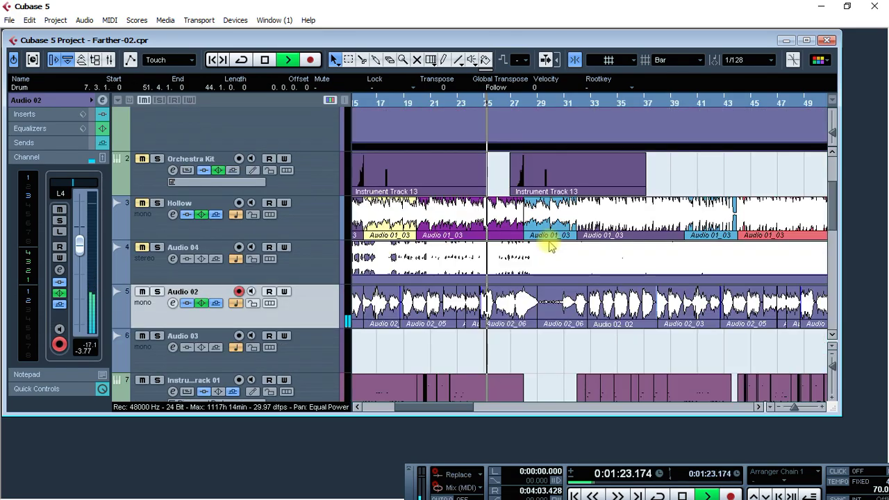
{"action": "key", "text": "g"}
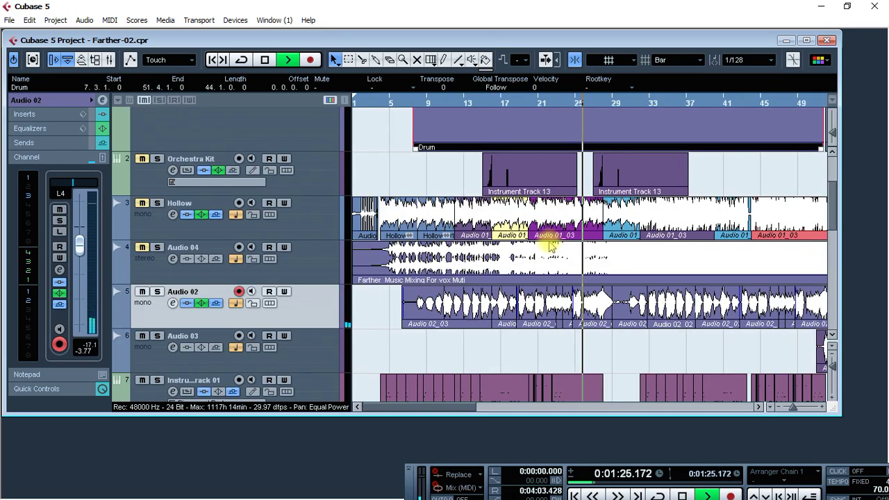
{"action": "scroll", "coordinate": [549, 246], "scroll_direction": "up", "scroll_amount": 1}
{"action": "scroll", "coordinate": [549, 245], "scroll_direction": "down", "scroll_amount": 6}
{"action": "scroll", "coordinate": [549, 245], "scroll_direction": "down", "scroll_amount": 4}
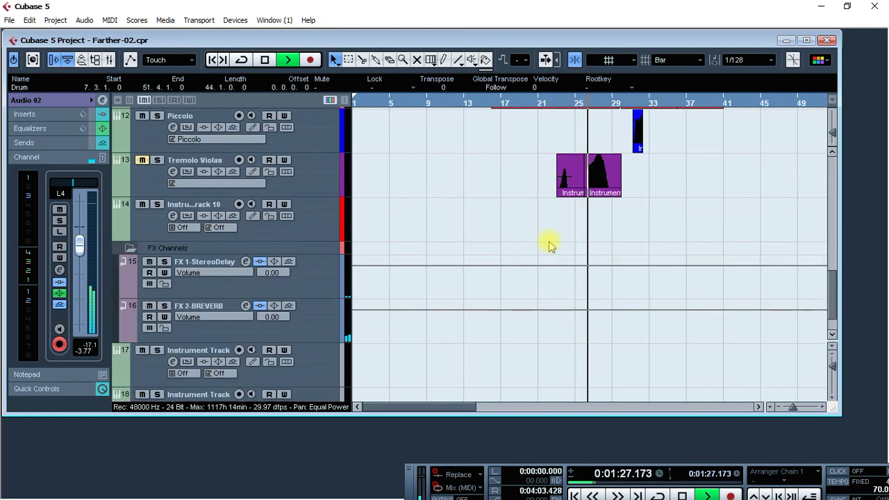
{"action": "scroll", "coordinate": [549, 245], "scroll_direction": "up", "scroll_amount": 10}
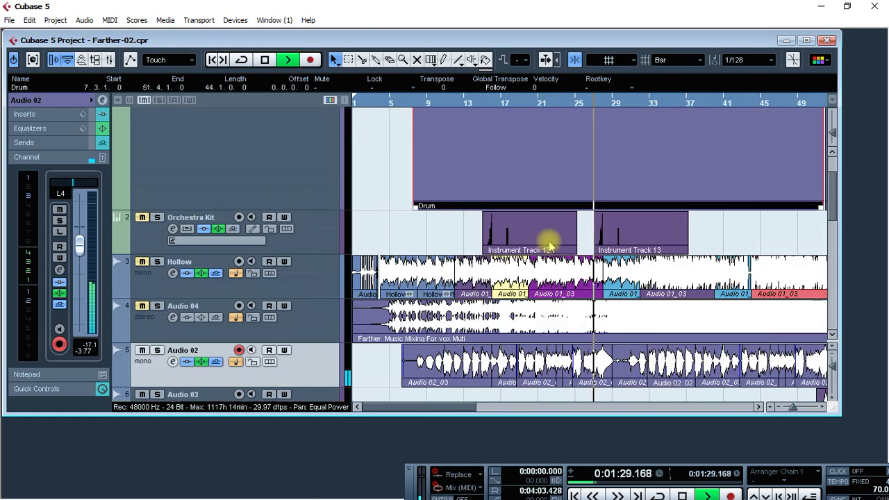
{"action": "scroll", "coordinate": [550, 246], "scroll_direction": "up", "scroll_amount": 2}
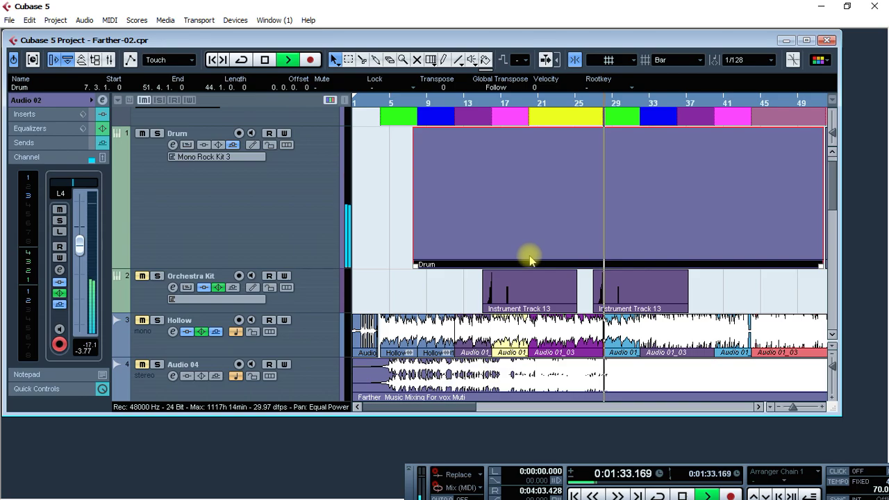
- Stop playback, place the playhead at bar 15 and unmute the Orchestra Kit track
{"action": "scroll", "coordinate": [552, 238], "scroll_direction": "down", "scroll_amount": 1}
{"action": "key", "text": "space"}
{"action": "left_click_drag", "start_coordinate": [484, 106], "coordinate": [494, 216]}
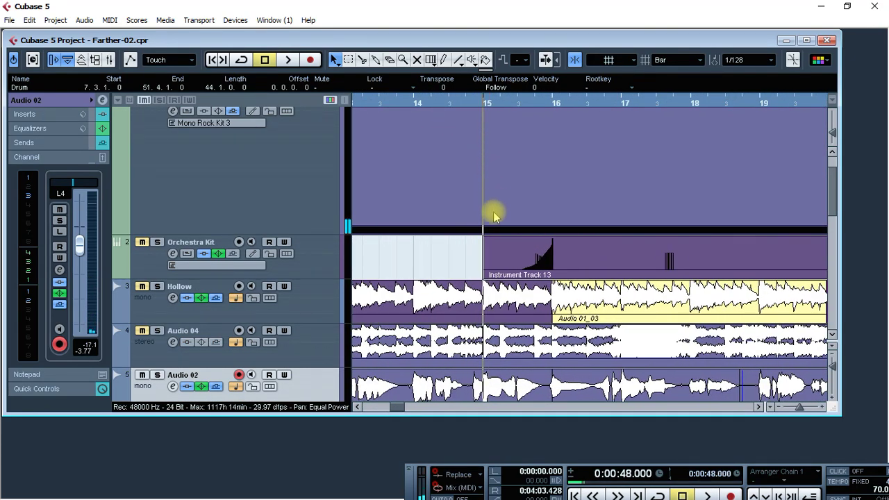
{"action": "left_click", "coordinate": [144, 262]}
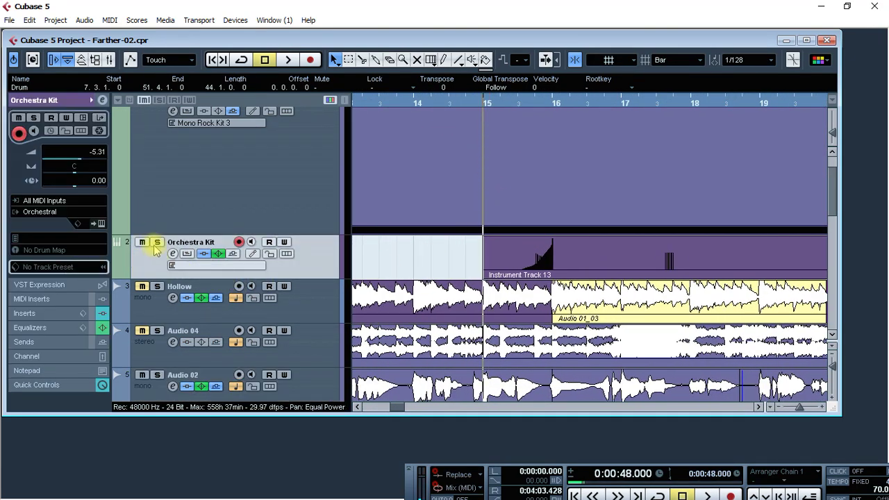
- Load the Orchestra Kit patch into part 1 of the track's Edirol Orchestral instrument and close the instrument
{"action": "left_click", "coordinate": [100, 224]}
{"action": "left_click", "coordinate": [411, 293]}
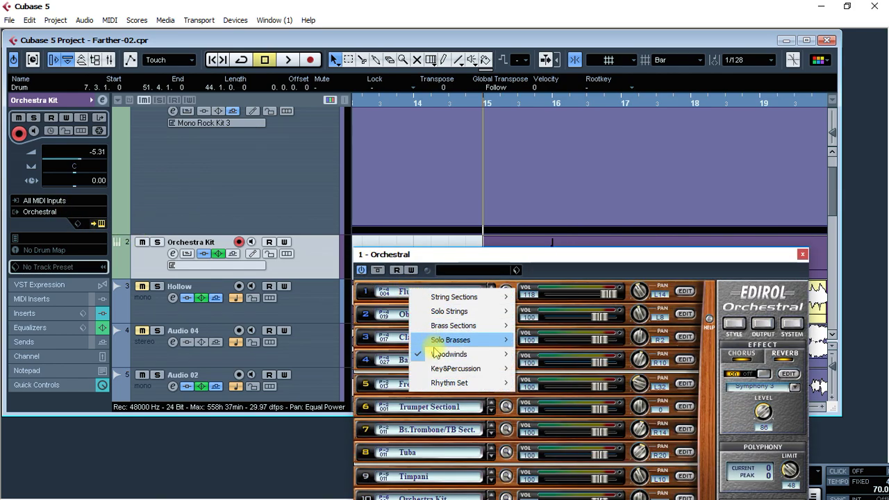
{"action": "mouse_move", "coordinate": [448, 382]}
{"action": "left_click", "coordinate": [587, 60]}
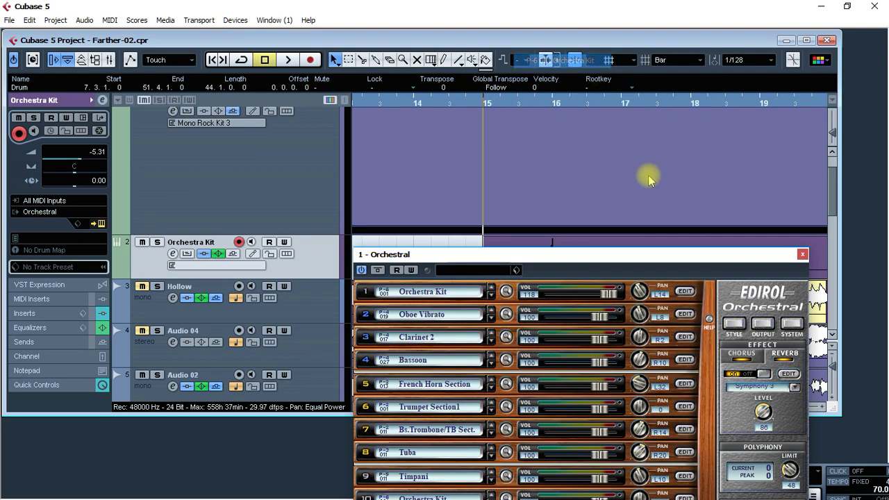
{"action": "left_click", "coordinate": [802, 254]}
- Play the Orchestra Kit track from bar 15, first in the mix and again soloed
{"action": "key", "text": "space"}
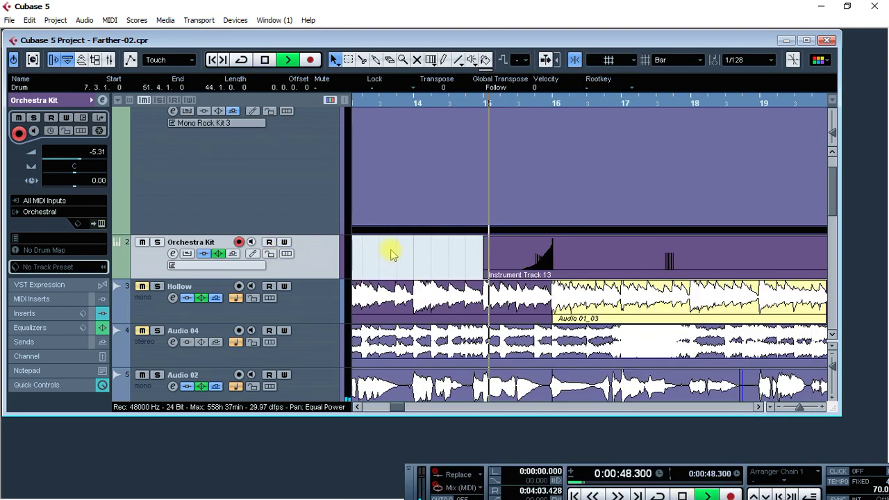
{"action": "left_click", "coordinate": [157, 242]}
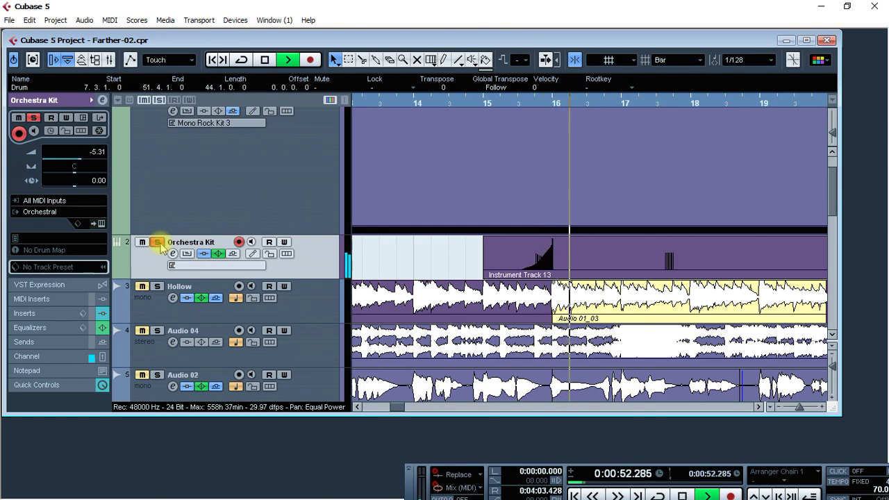
{"action": "key", "text": "space"}
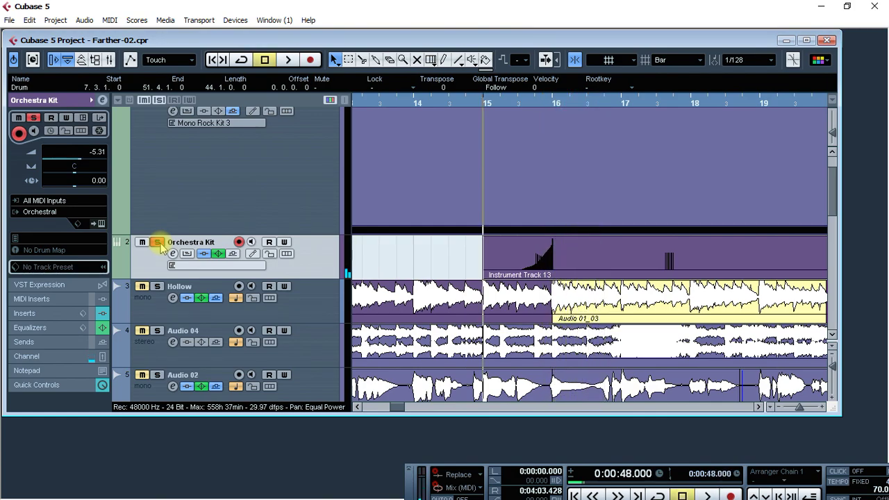
- Raise the Orchestra Kit track's volume to -0.83 dB while playing the full mix from bar 15, and stop playback
{"action": "key", "text": "space"}
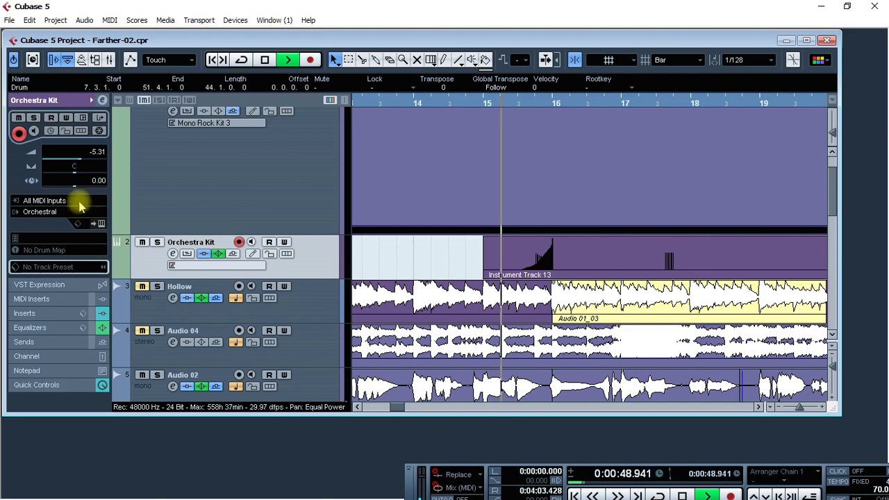
{"action": "left_click_drag", "start_coordinate": [78, 162], "coordinate": [90, 164]}
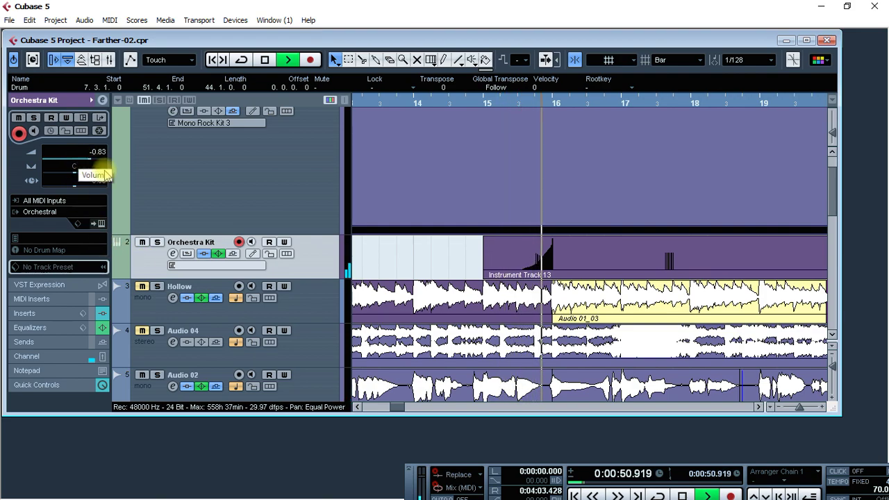
{"action": "key", "text": "g"}
{"action": "key", "text": "g"}
{"action": "key", "text": "g"}
{"action": "key", "text": "g"}
{"action": "key", "text": "g"}
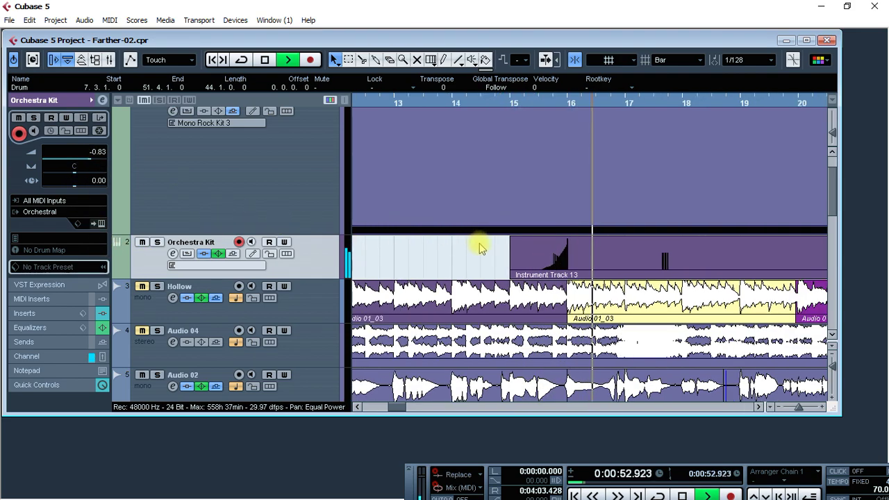
{"action": "key", "text": "h"}
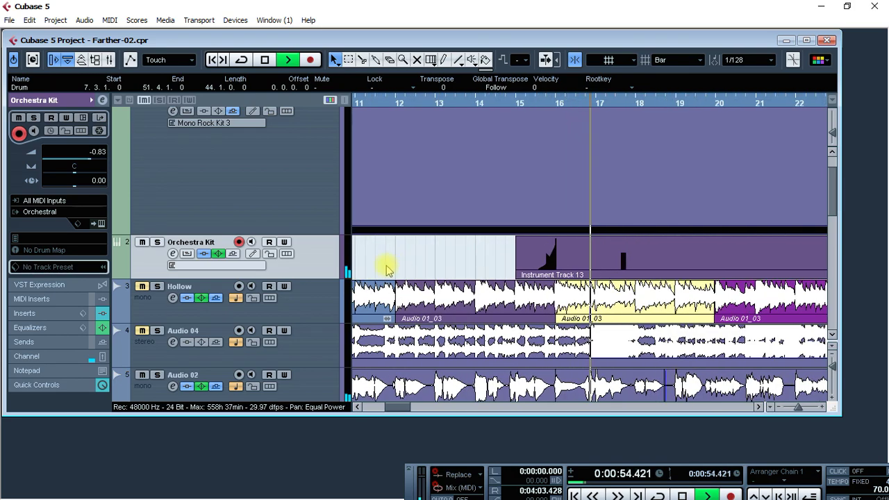
{"action": "key", "text": "space"}
- Try to show the Orchestra Kit track's volume automation and its used automation
{"action": "right_click", "coordinate": [303, 261]}
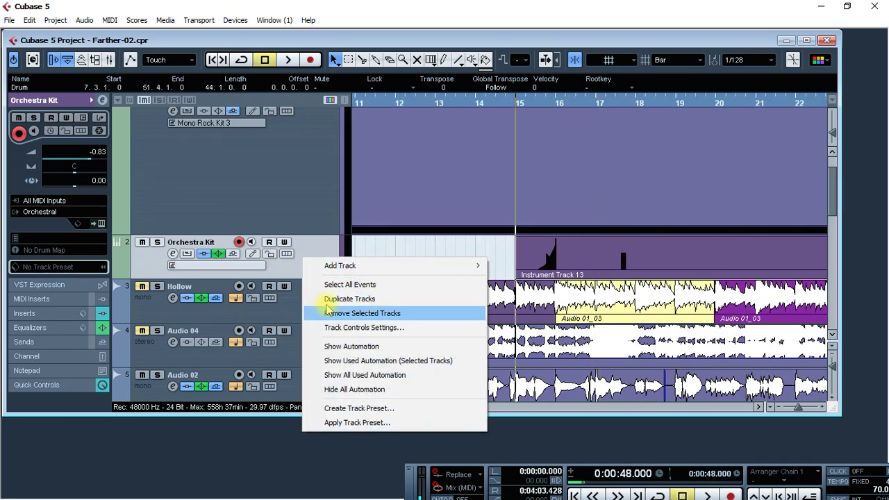
{"action": "left_click", "coordinate": [351, 350]}
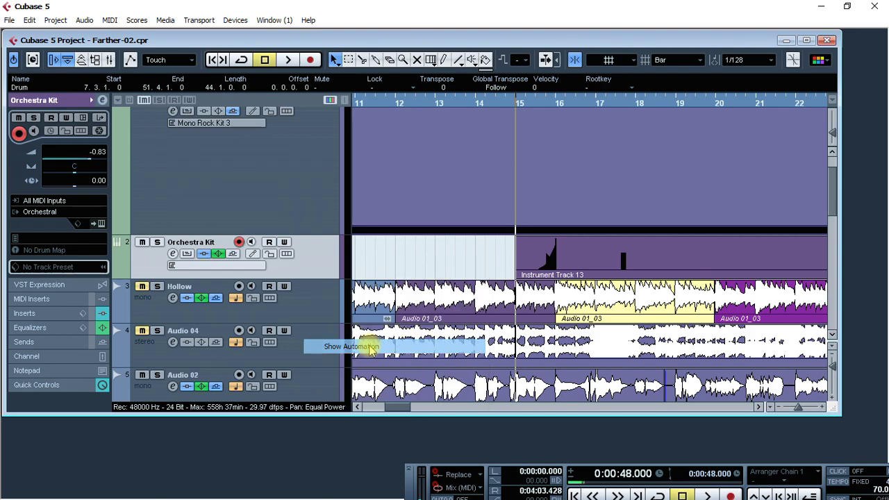
{"action": "right_click", "coordinate": [302, 271]}
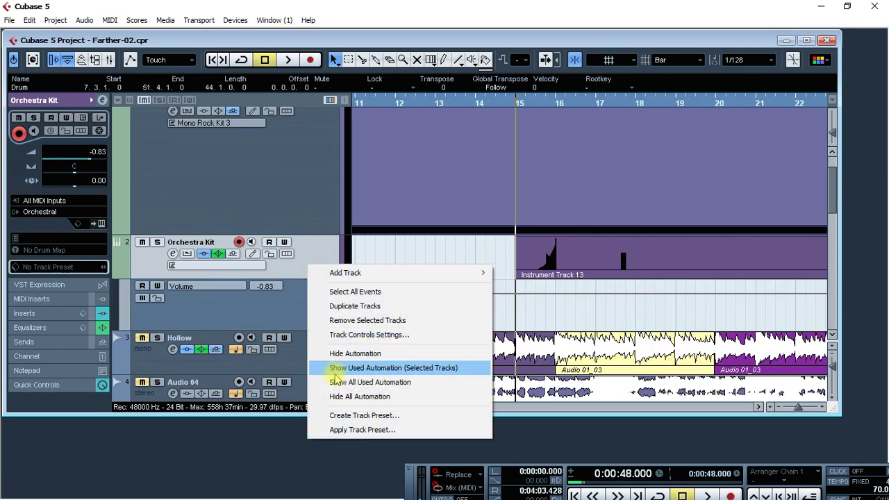
{"action": "left_click", "coordinate": [366, 383]}
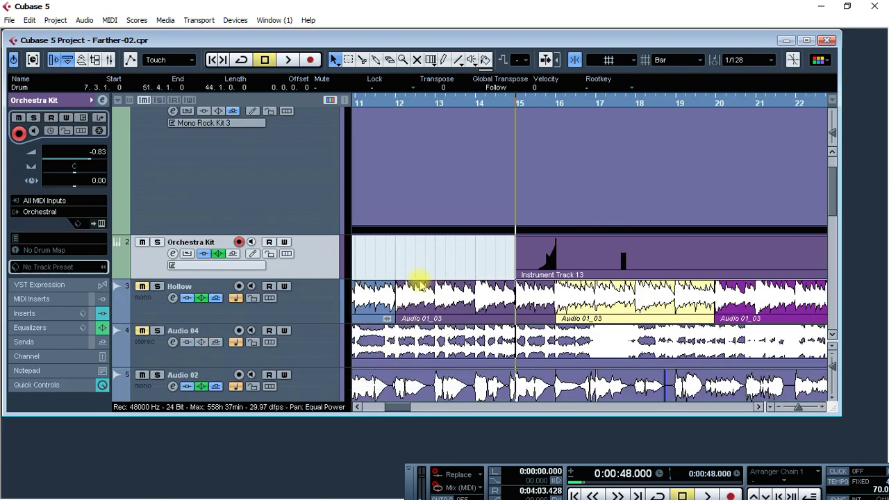
{"action": "right_click", "coordinate": [309, 258]}
{"action": "left_click", "coordinate": [359, 368]}
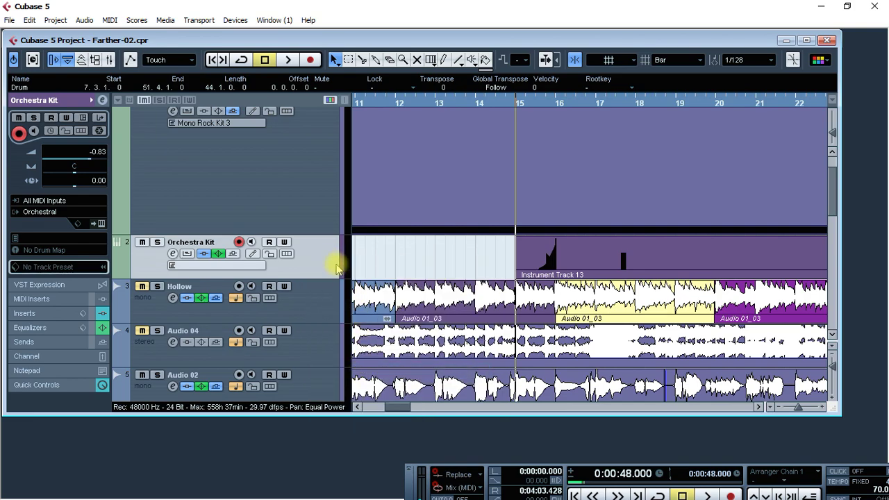
- Open the Orchestra Kit channel settings and audition the track from bar 15 with its equalizer on
{"action": "left_click", "coordinate": [173, 254]}
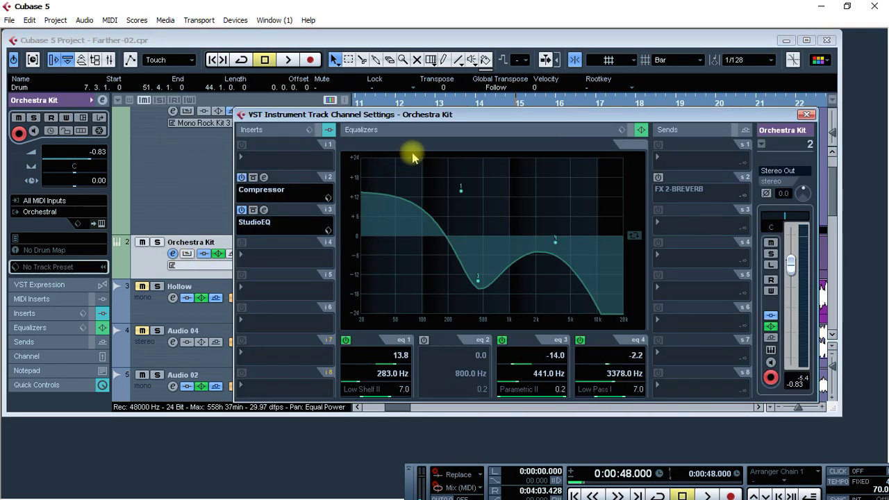
{"action": "left_click_drag", "start_coordinate": [428, 118], "coordinate": [351, 103]}
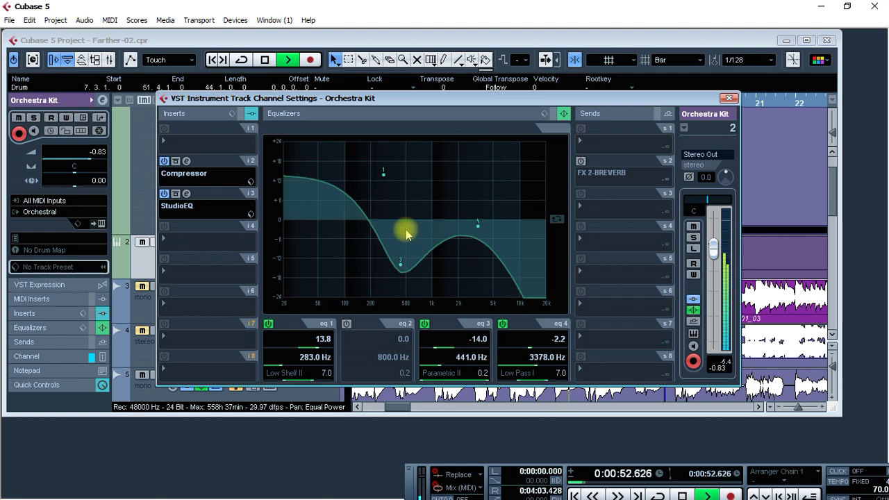
{"action": "key", "text": "space"}
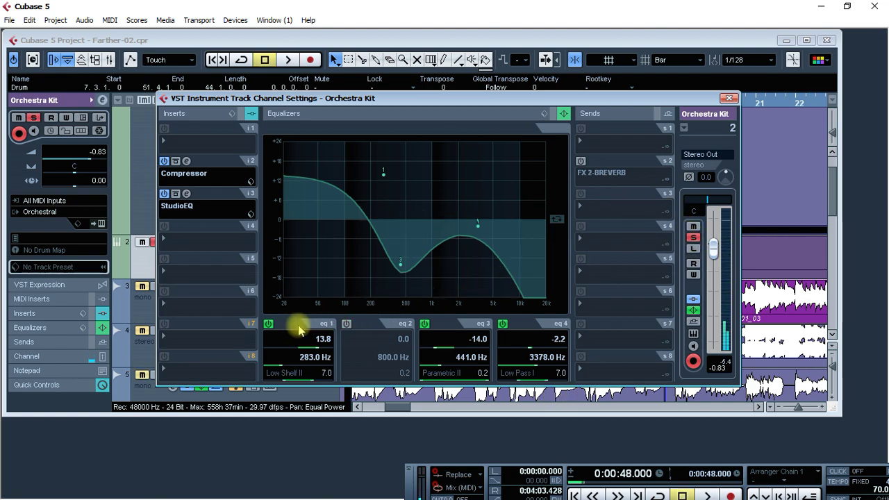
- Switch off EQ bands 1, 3 and 4 on Orchestra Kit and audition the track solo from bar 15
{"action": "left_click", "coordinate": [268, 324]}
{"action": "left_click", "coordinate": [425, 325]}
{"action": "left_click", "coordinate": [502, 324]}
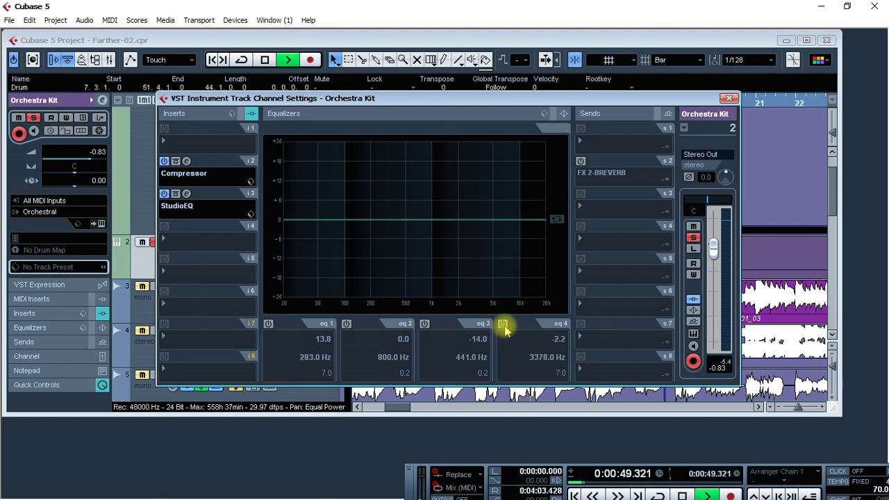
{"action": "mouse_move", "coordinate": [492, 95]}
{"action": "left_mouse_down"}
{"action": "mouse_move", "coordinate": [503, 350]}
{"action": "mouse_move", "coordinate": [477, 156]}
{"action": "mouse_move", "coordinate": [480, 107]}
{"action": "left_mouse_up"}
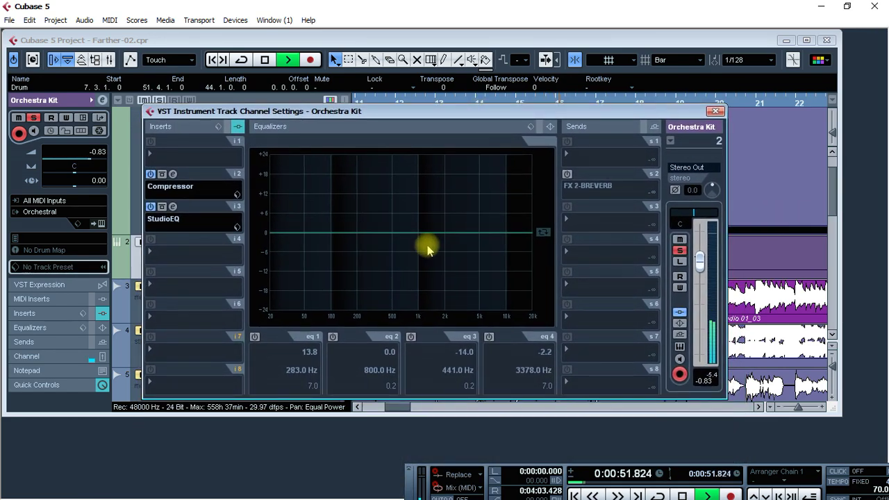
{"action": "left_click", "coordinate": [680, 251]}
{"action": "key", "text": "space"}
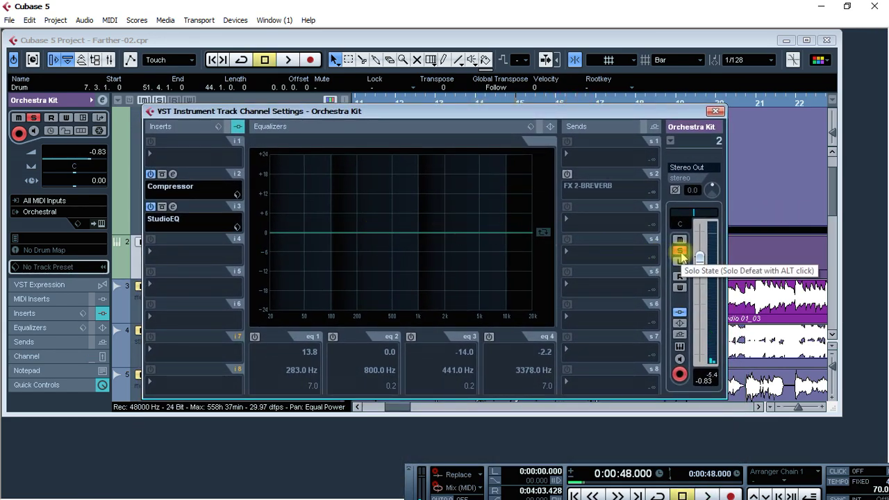
- Switch on all four EQ bands of the Orchestra Kit channel
{"action": "left_click", "coordinate": [255, 339]}
{"action": "left_click", "coordinate": [333, 338]}
{"action": "left_click", "coordinate": [411, 337]}
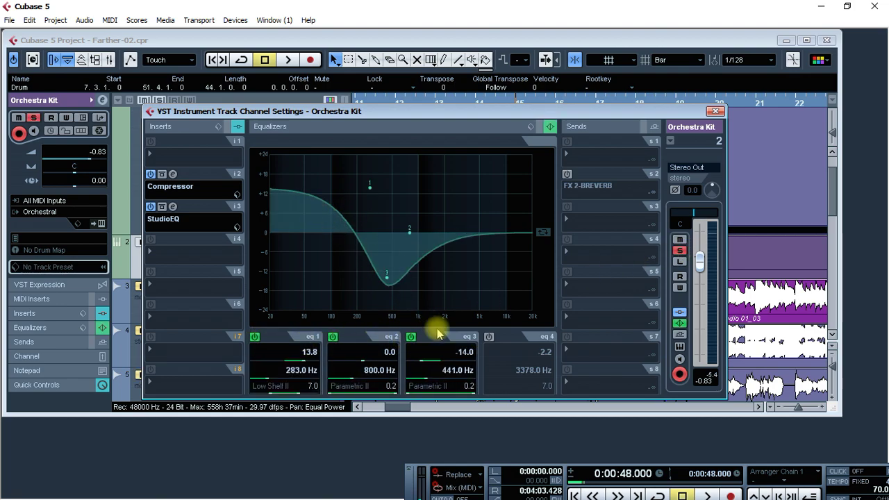
{"action": "left_click", "coordinate": [490, 338]}
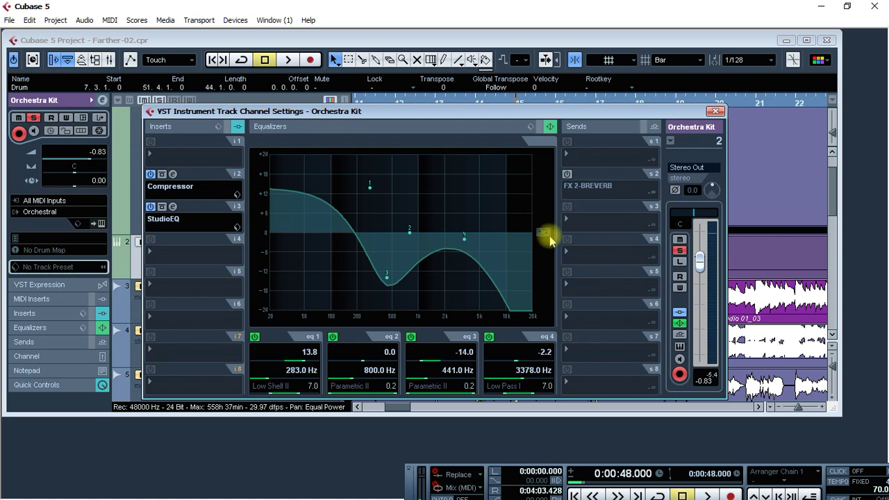
- Close the Orchestra Kit channel settings with its solo cleared and play the full mix from bar 15
{"action": "left_click", "coordinate": [680, 252]}
{"action": "left_click", "coordinate": [716, 113]}
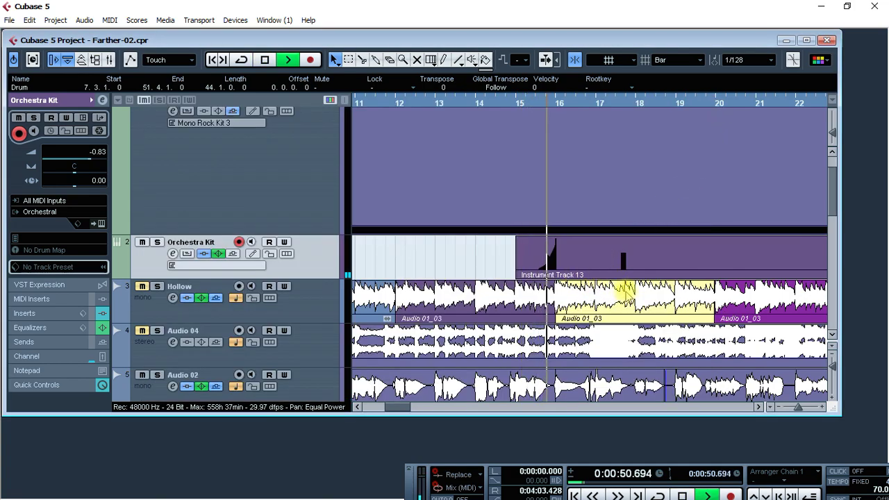
{"action": "key", "text": "g"}
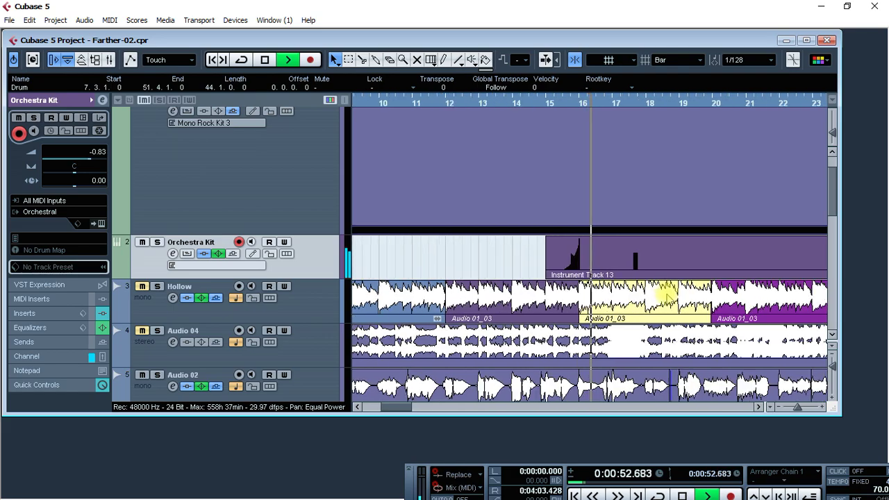
- Follow the full-mix playback across the Drum, Orchestra Kit, audio and piano tracks around bars 14 to 20
{"action": "key", "text": "h"}
{"action": "key", "text": "g"}
{"action": "key", "text": "g"}
{"action": "key", "text": "g"}
{"action": "key", "text": "g"}
{"action": "key", "text": "g"}
{"action": "key", "text": "g"}
{"action": "key", "text": "g"}
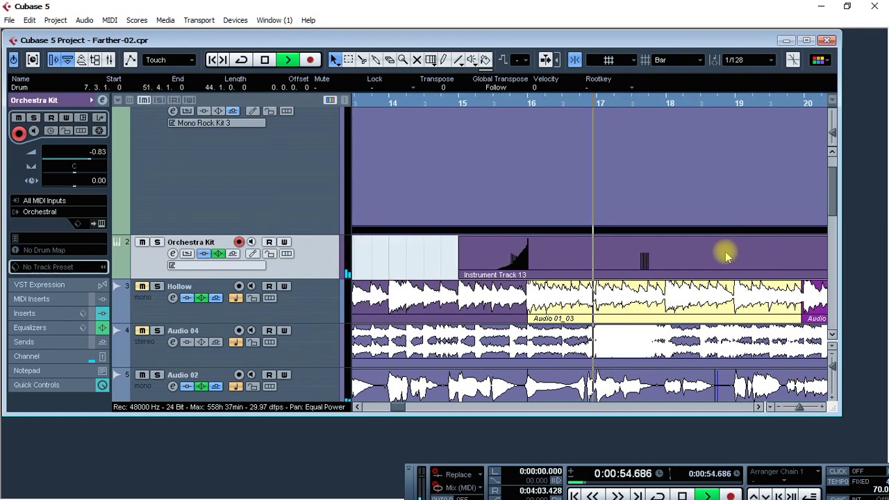
{"action": "scroll", "coordinate": [726, 256], "scroll_direction": "down", "scroll_amount": 3}
{"action": "left_click_drag", "start_coordinate": [723, 252], "coordinate": [616, 255]}
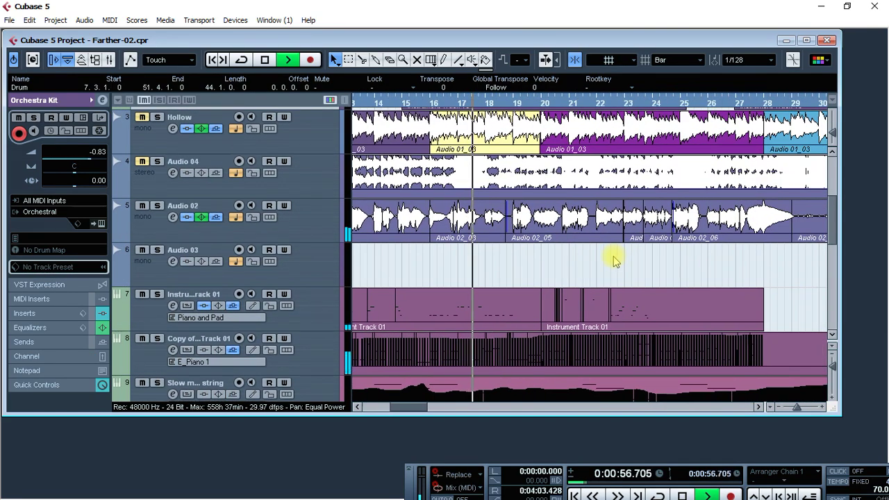
{"action": "scroll", "coordinate": [615, 254], "scroll_direction": "down", "scroll_amount": 3}
{"action": "scroll", "coordinate": [616, 254], "scroll_direction": "up", "scroll_amount": 7}
{"action": "key", "text": "h"}
{"action": "key", "text": "h"}
{"action": "key", "text": "h"}
{"action": "key", "text": "h"}
{"action": "key", "text": "h"}
{"action": "key", "text": "h"}
{"action": "key", "text": "h"}
{"action": "key", "text": "h"}
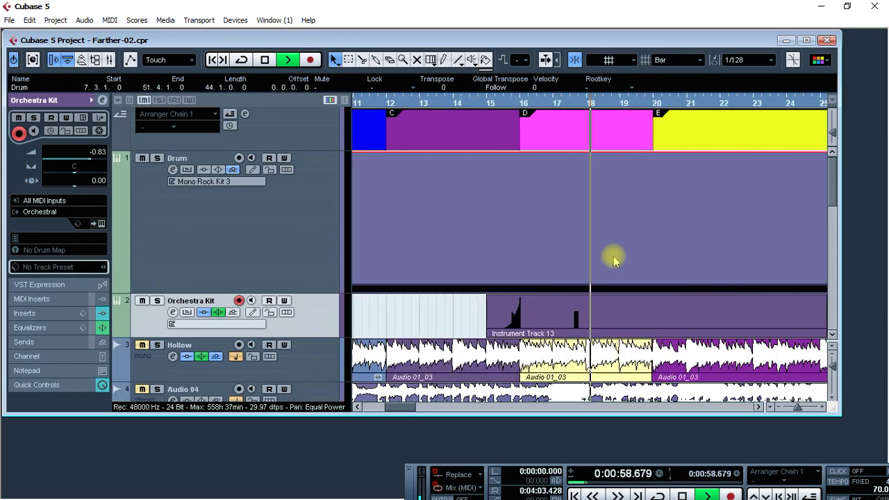
- Compare the Orchestra Kit parts with the rest of the arrangement, down to the strings, ContraBass Section and Piccolo tracks
{"action": "scroll", "coordinate": [616, 258], "scroll_direction": "down", "scroll_amount": 3}
{"action": "key", "text": "g"}
{"action": "scroll", "coordinate": [618, 258], "scroll_direction": "up", "scroll_amount": 1}
{"action": "scroll", "coordinate": [619, 258], "scroll_direction": "up", "scroll_amount": 2}
{"action": "key", "text": "g"}
{"action": "key", "text": "g"}
{"action": "key", "text": "g"}
{"action": "key", "text": "g"}
{"action": "key", "text": "g"}
{"action": "key", "text": "g"}
{"action": "key", "text": "g"}
{"action": "key", "text": "g"}
{"action": "key", "text": "g"}
{"action": "key", "text": "g"}
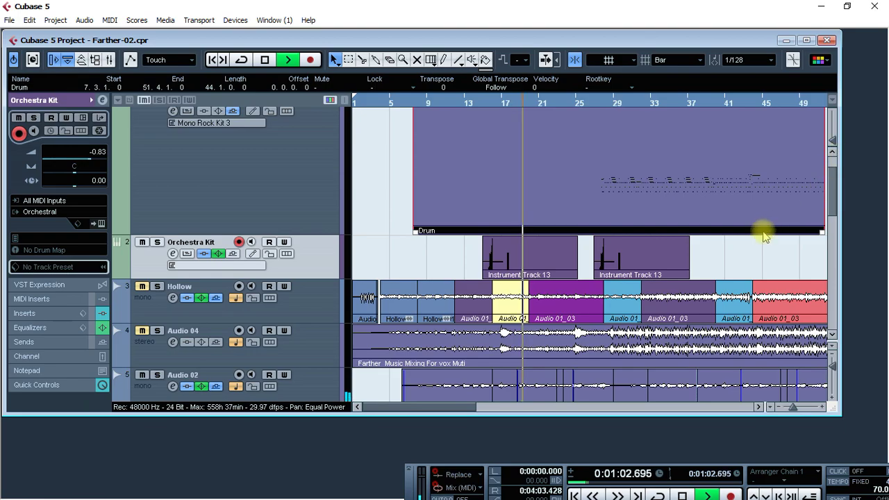
{"action": "left_click_drag", "start_coordinate": [734, 247], "coordinate": [615, 248]}
{"action": "scroll", "coordinate": [344, 213], "scroll_direction": "down", "scroll_amount": 2}
{"action": "scroll", "coordinate": [512, 258], "scroll_direction": "down", "scroll_amount": 6}
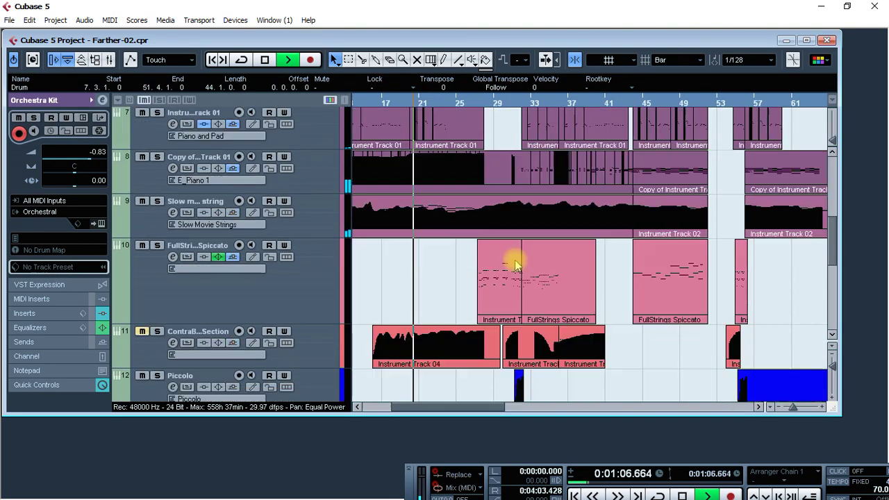
{"action": "scroll", "coordinate": [512, 269], "scroll_direction": "up", "scroll_amount": 4}
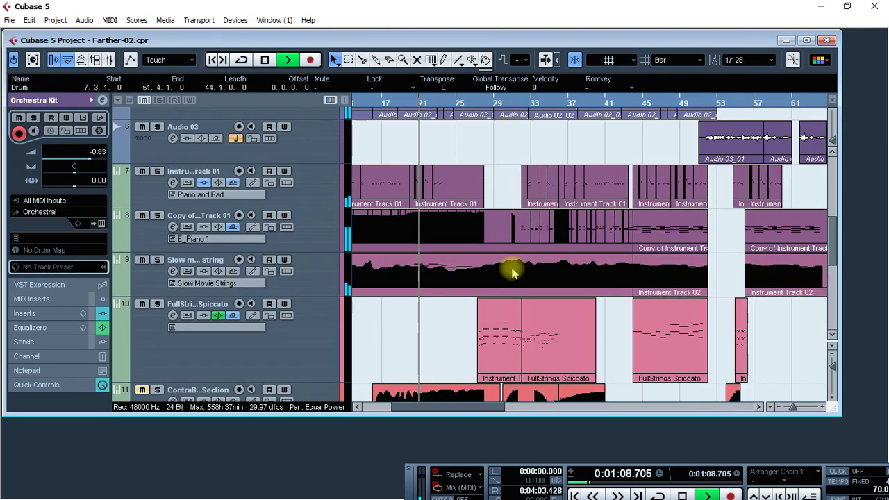
- Audition the Piano and Pad track solo around bar 22, and return to the full mix
{"action": "key", "text": "h"}
{"action": "key", "text": "h"}
{"action": "key", "text": "h"}
{"action": "key", "text": "h"}
{"action": "key", "text": "h"}
{"action": "key", "text": "h"}
{"action": "key", "text": "h"}
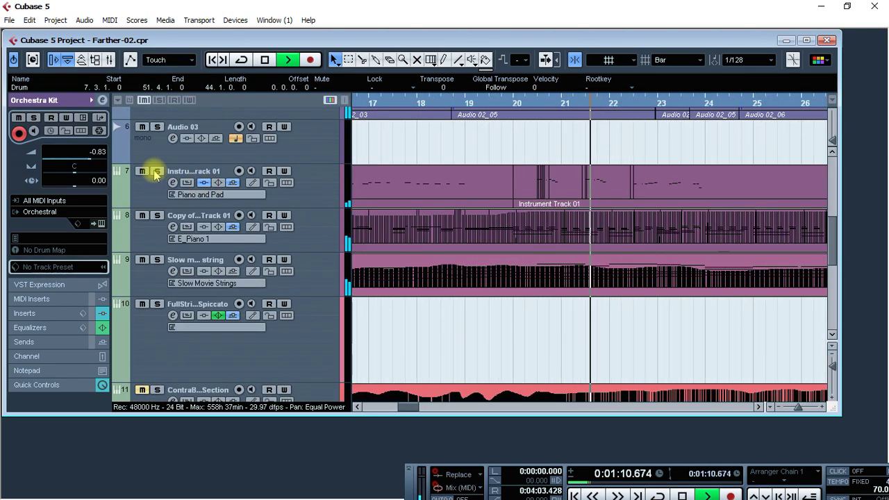
{"action": "left_click", "coordinate": [156, 171]}
{"action": "left_click", "coordinate": [157, 171]}
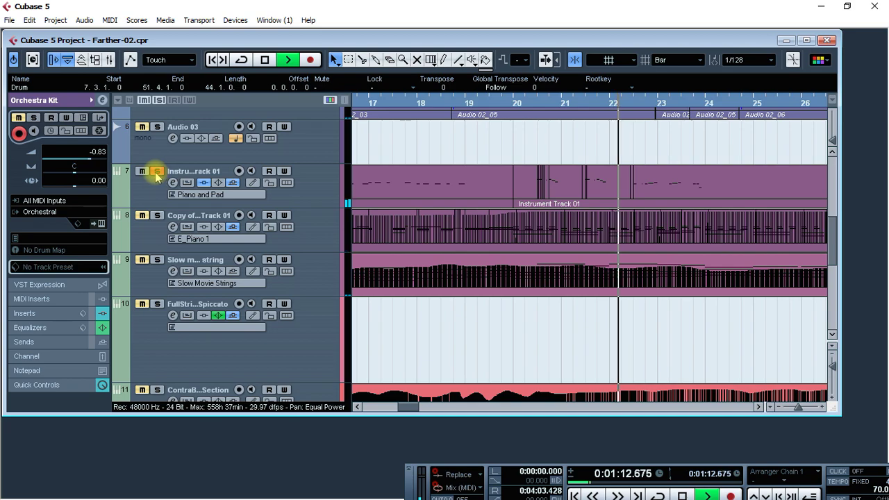
- Enlarge the Piano and Pad track's height and briefly inspect its part starting at bar 20 in the Key Editor
{"action": "left_click_drag", "start_coordinate": [319, 207], "coordinate": [327, 290]}
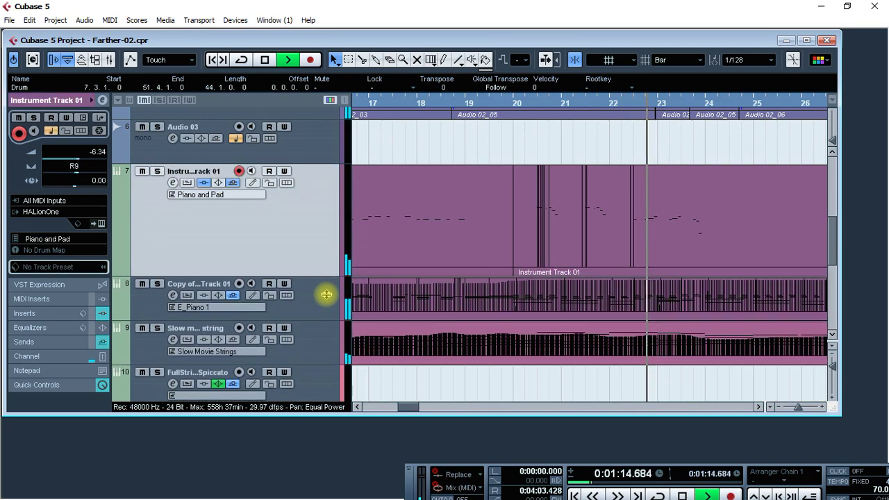
{"action": "double_click", "coordinate": [589, 238]}
{"action": "scroll", "coordinate": [389, 200], "scroll_direction": "down", "scroll_amount": 3}
{"action": "left_click", "coordinate": [846, 85]}
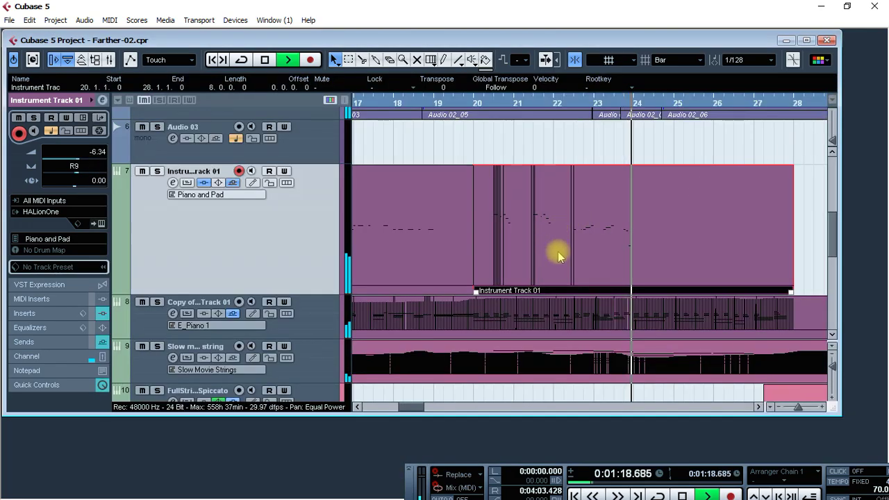
- Examine the Piano and Pad, FullStrings Spiccato, ContraBass Section and Tremolo Violas parts as playback approaches bar 28
{"action": "scroll", "coordinate": [547, 248], "scroll_direction": "down", "scroll_amount": 5}
{"action": "key", "text": "g"}
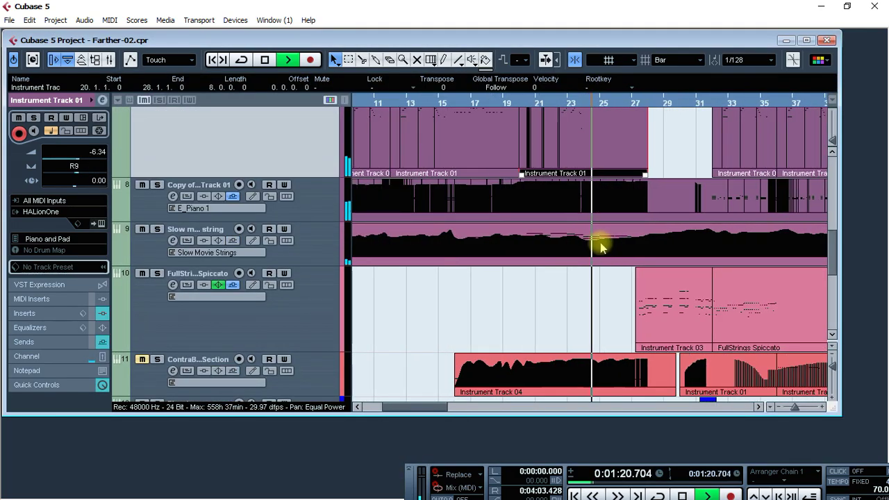
{"action": "scroll", "coordinate": [601, 247], "scroll_direction": "up", "scroll_amount": 3}
{"action": "key", "text": "g"}
{"action": "scroll", "coordinate": [623, 252], "scroll_direction": "down", "scroll_amount": 3}
{"action": "scroll", "coordinate": [525, 294], "scroll_direction": "up", "scroll_amount": 5}
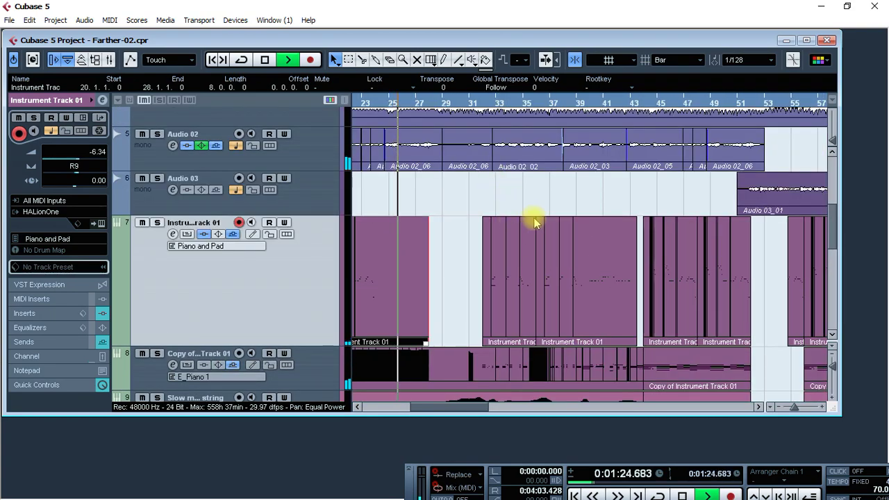
{"action": "scroll", "coordinate": [533, 223], "scroll_direction": "down", "scroll_amount": 5}
{"action": "scroll", "coordinate": [534, 223], "scroll_direction": "down", "scroll_amount": 1}
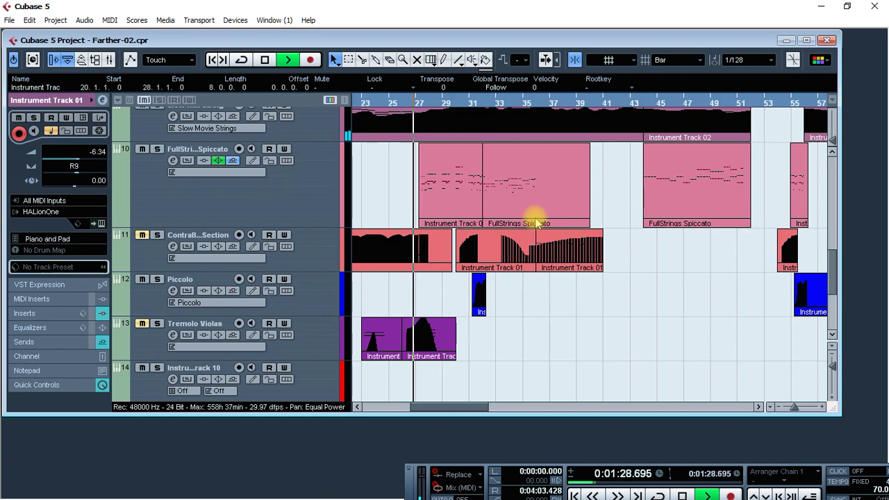
{"action": "scroll", "coordinate": [535, 222], "scroll_direction": "up", "scroll_amount": 3}
{"action": "scroll", "coordinate": [542, 222], "scroll_direction": "up", "scroll_amount": 3}
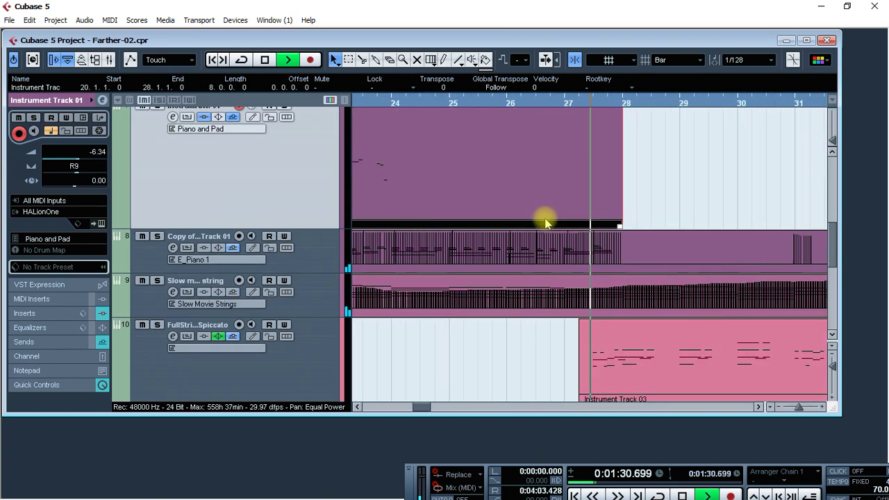
{"action": "scroll", "coordinate": [562, 229], "scroll_direction": "up", "scroll_amount": 1}
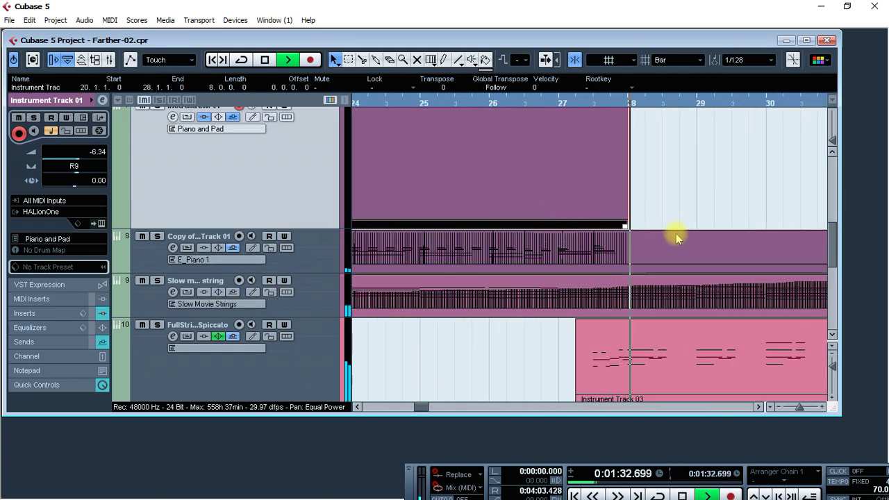
- Review the tracks from Orchestra Kit down to Piccolo around bars 28 to 36 while the mix plays
{"action": "scroll", "coordinate": [691, 237], "scroll_direction": "down", "scroll_amount": 3}
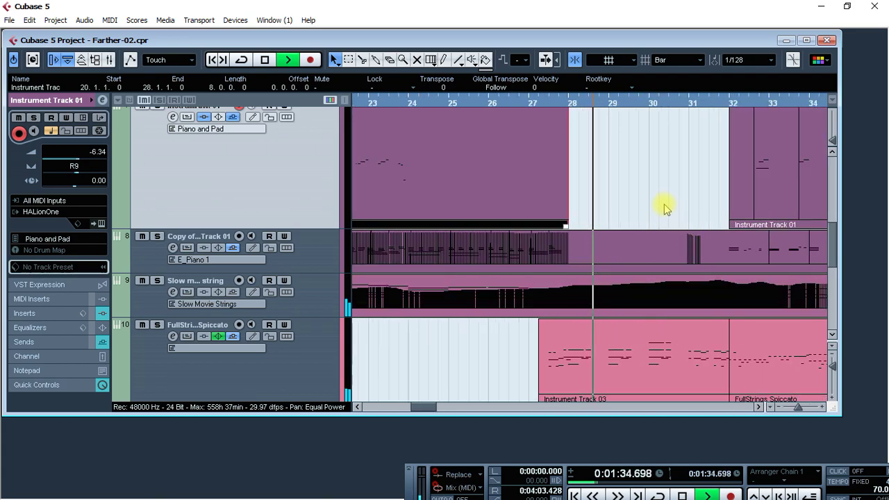
{"action": "scroll", "coordinate": [664, 211], "scroll_direction": "up", "scroll_amount": 5}
{"action": "left_click_drag", "start_coordinate": [703, 286], "coordinate": [617, 299]}
{"action": "scroll", "coordinate": [617, 296], "scroll_direction": "up", "scroll_amount": 2}
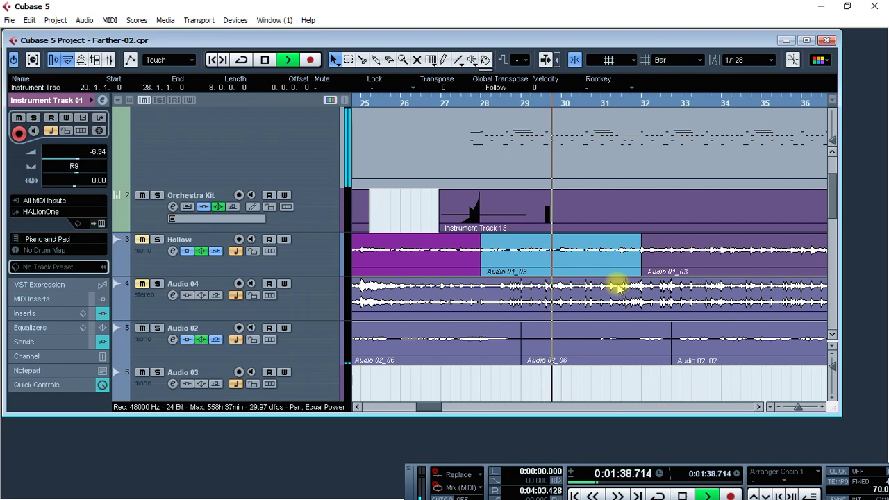
{"action": "scroll", "coordinate": [617, 287], "scroll_direction": "down", "scroll_amount": 8}
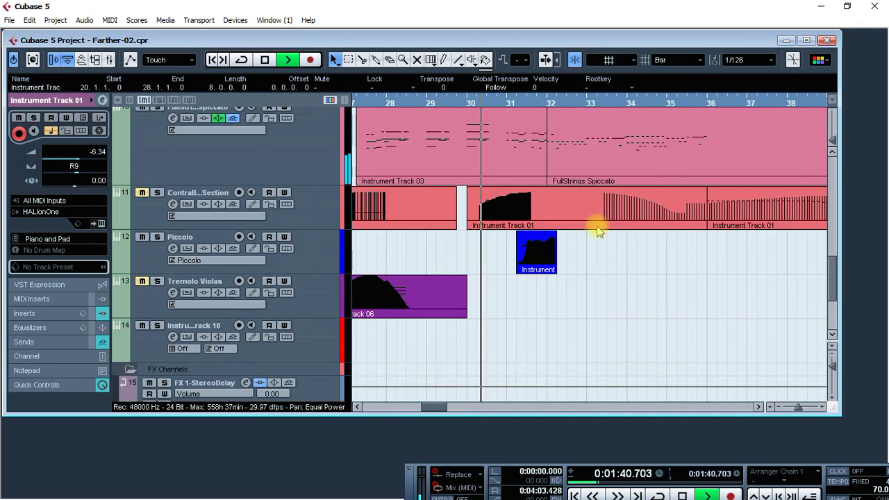
{"action": "scroll", "coordinate": [593, 221], "scroll_direction": "up", "scroll_amount": 5}
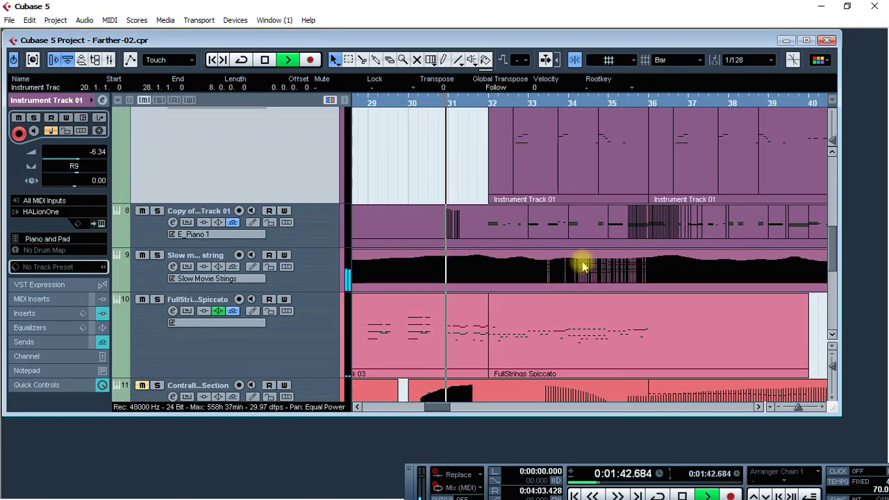
{"action": "scroll", "coordinate": [584, 265], "scroll_direction": "down", "scroll_amount": 5, "text": "ctrl"}
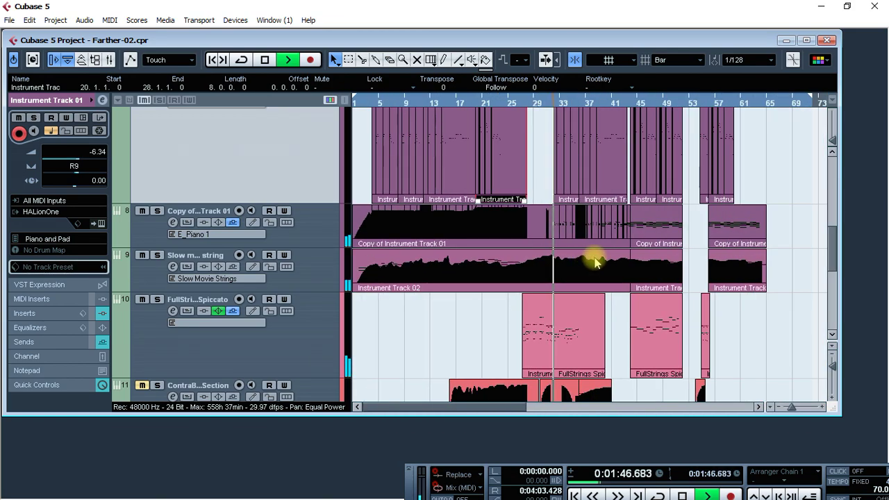
- Look over the whole song arrangement, from the FX channels up to the arranger sections and the Drum track
{"action": "scroll", "coordinate": [594, 263], "scroll_direction": "down", "scroll_amount": 5}
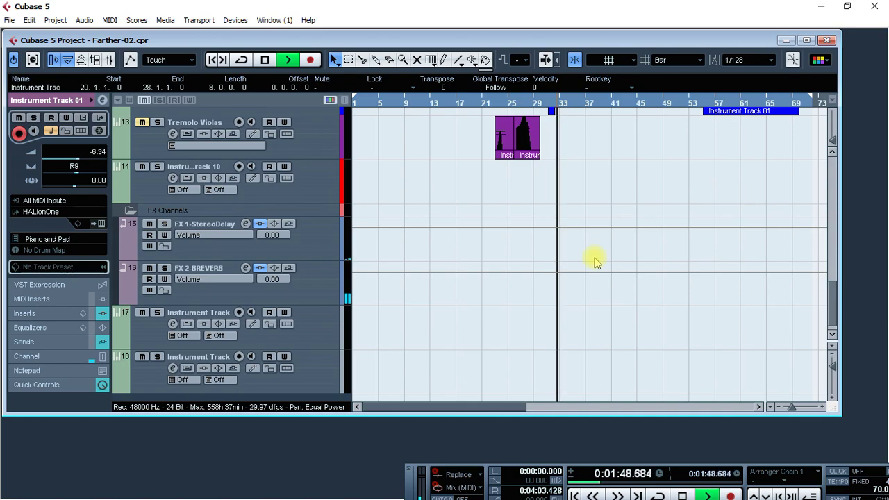
{"action": "scroll", "coordinate": [595, 263], "scroll_direction": "up", "scroll_amount": 3}
{"action": "scroll", "coordinate": [596, 258], "scroll_direction": "up", "scroll_amount": 3}
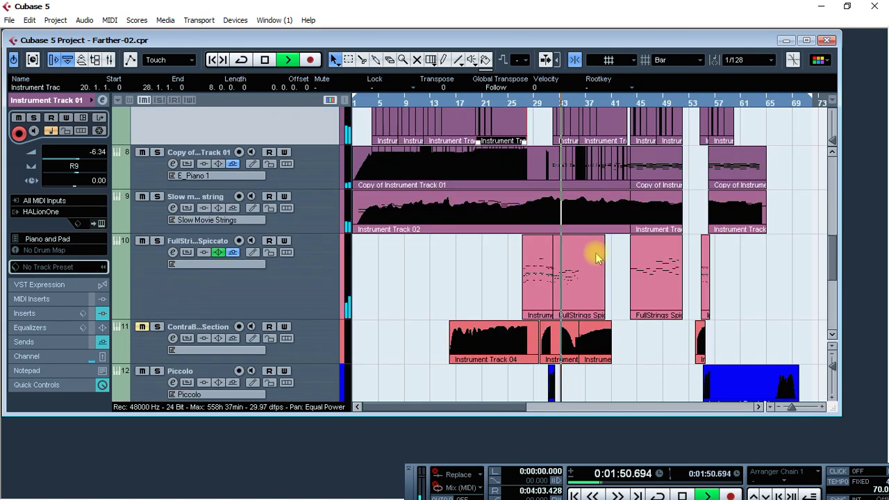
{"action": "scroll", "coordinate": [596, 258], "scroll_direction": "up", "scroll_amount": 6}
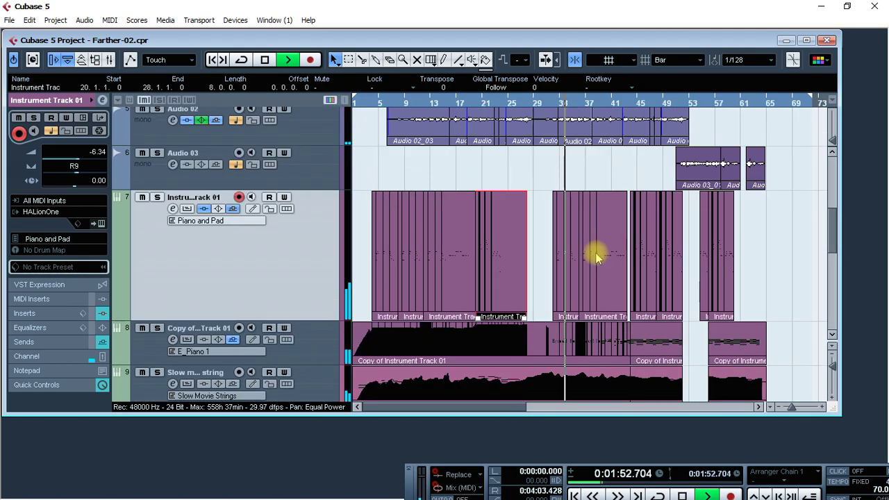
{"action": "scroll", "coordinate": [596, 255], "scroll_direction": "up", "scroll_amount": 3}
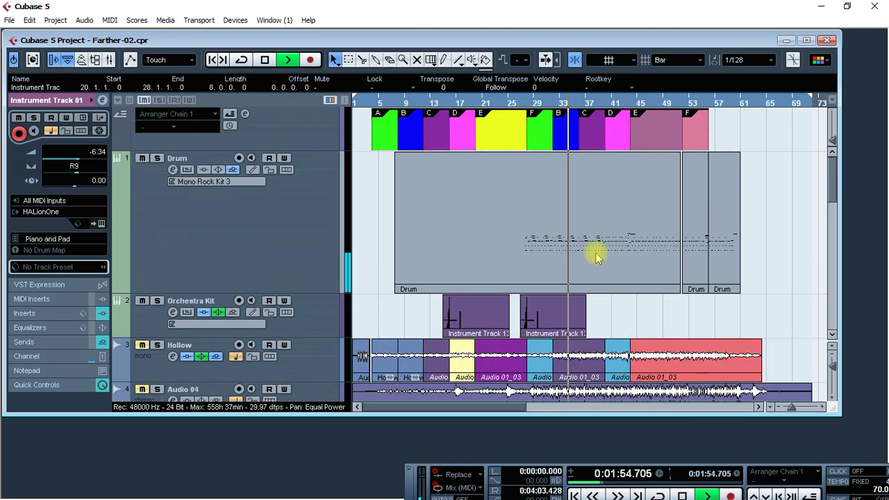
{"action": "scroll", "coordinate": [595, 256], "scroll_direction": "down", "scroll_amount": 3}
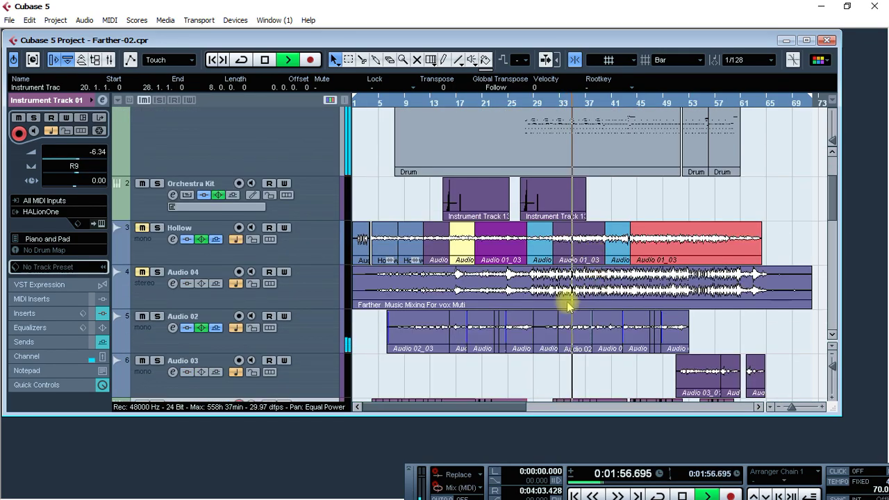
{"action": "scroll", "coordinate": [576, 264], "scroll_direction": "down", "scroll_amount": 3}
{"action": "scroll", "coordinate": [576, 264], "scroll_direction": "right", "scroll_amount": 4}
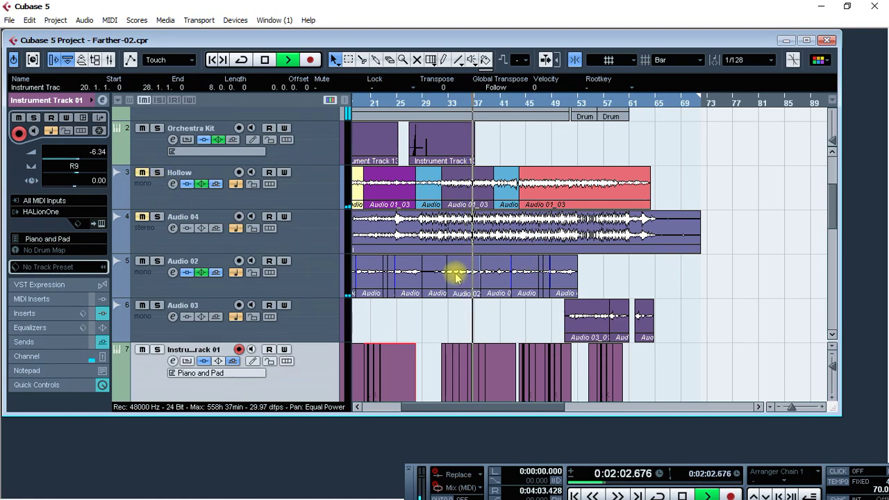
- Jump playback to about bar 39 and mute the Audio 02 track
{"action": "left_click", "coordinate": [487, 101]}
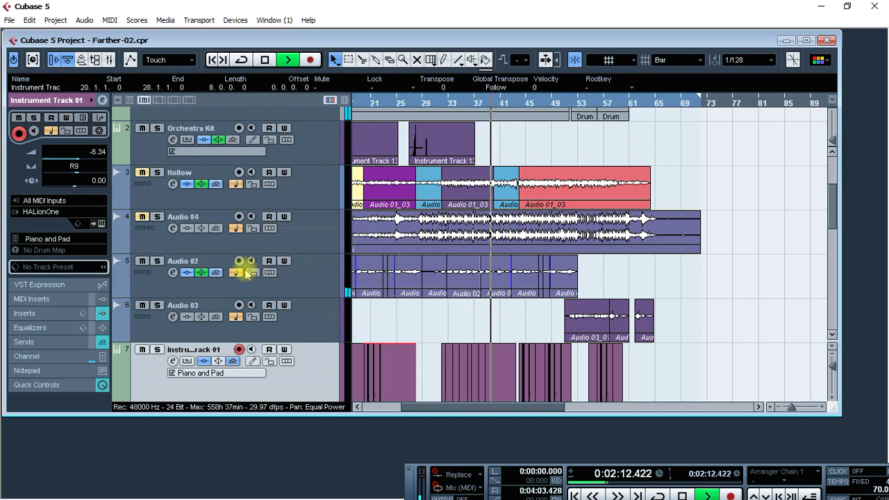
{"action": "left_click", "coordinate": [153, 281]}
{"action": "left_click", "coordinate": [145, 264]}
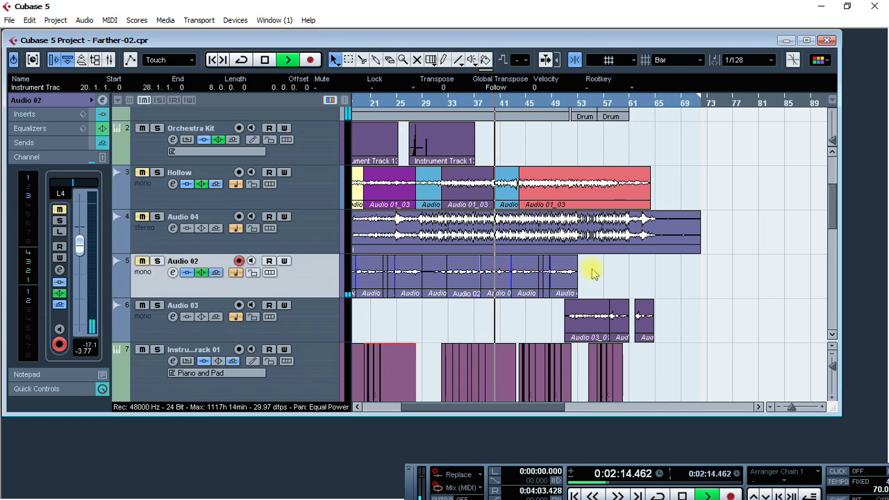
- Open the long Drum part in the Key Editor from around bar 41
{"action": "scroll", "coordinate": [592, 270], "scroll_direction": "down", "scroll_amount": 3}
{"action": "key", "text": "h"}
{"action": "key", "text": "h"}
{"action": "key", "text": "h"}
{"action": "key", "text": "h"}
{"action": "key", "text": "h"}
{"action": "key", "text": "h"}
{"action": "key", "text": "h"}
{"action": "key", "text": "h"}
{"action": "key", "text": "h"}
{"action": "key", "text": "h"}
{"action": "key", "text": "h"}
{"action": "key", "text": "h"}
{"action": "scroll", "coordinate": [622, 257], "scroll_direction": "up", "scroll_amount": 6}
{"action": "double_click", "coordinate": [602, 207]}
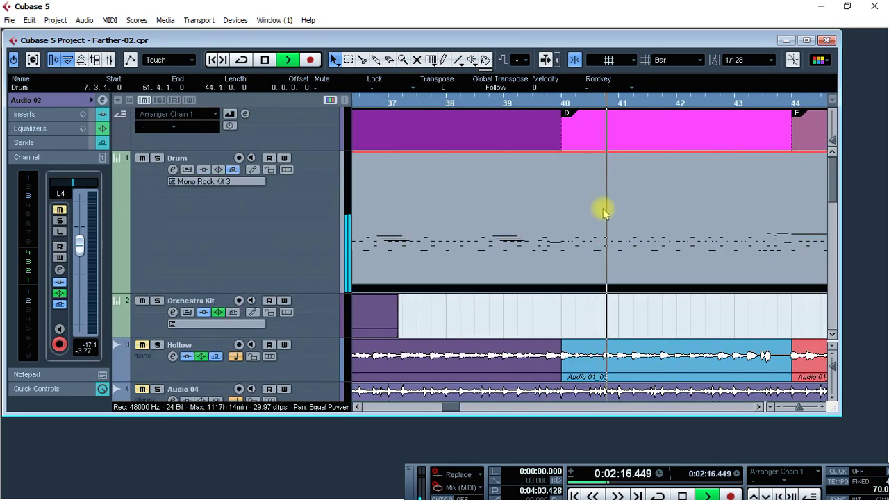
{"action": "key", "text": "h"}
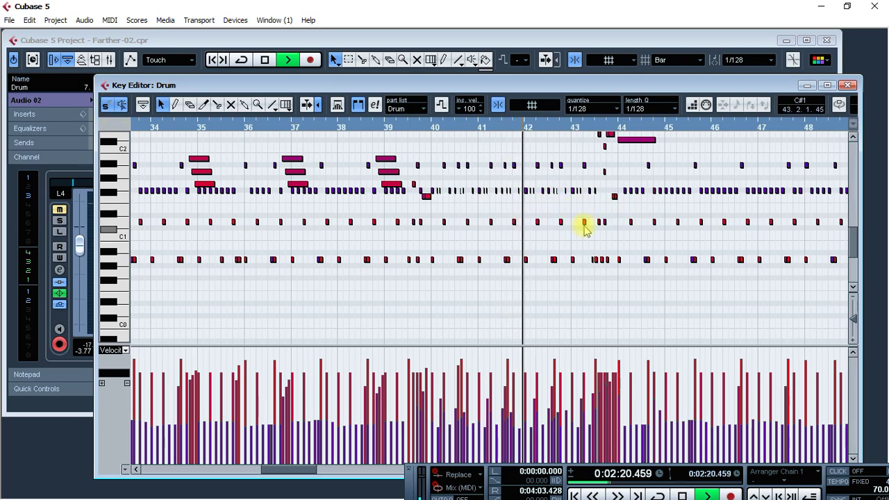
- Examine the drum notes and velocities closely in bars 42 to 44, and close the Key Editor
{"action": "scroll", "coordinate": [591, 228], "scroll_direction": "up", "scroll_amount": 4}
{"action": "scroll", "coordinate": [621, 225], "scroll_direction": "down", "scroll_amount": 2}
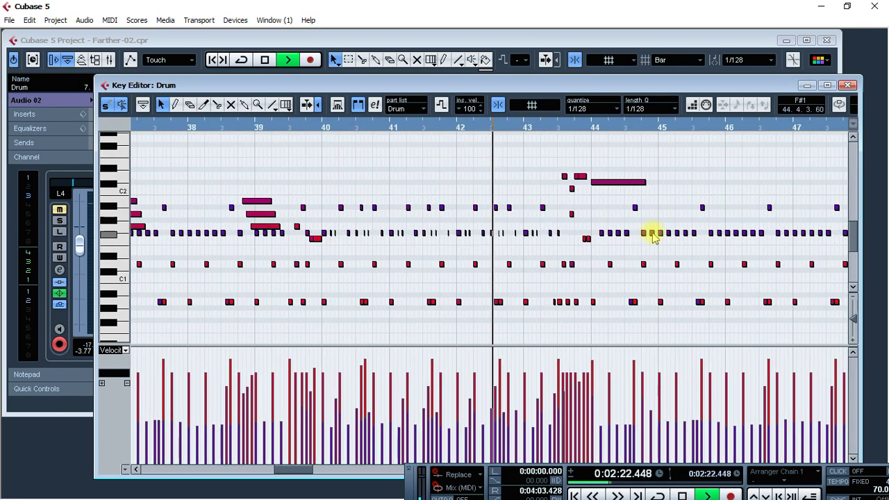
{"action": "key", "text": "h"}
{"action": "key", "text": "h"}
{"action": "key", "text": "h"}
{"action": "key", "text": "h"}
{"action": "key", "text": "h"}
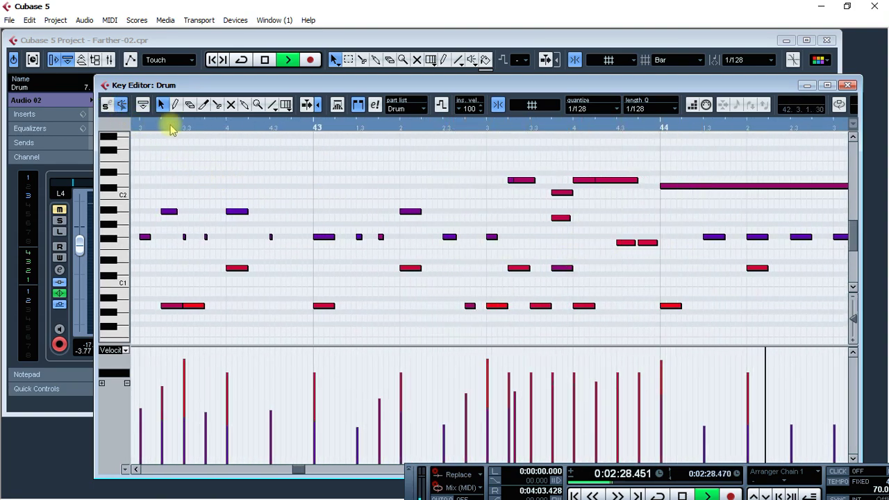
{"action": "left_click", "coordinate": [847, 85]}
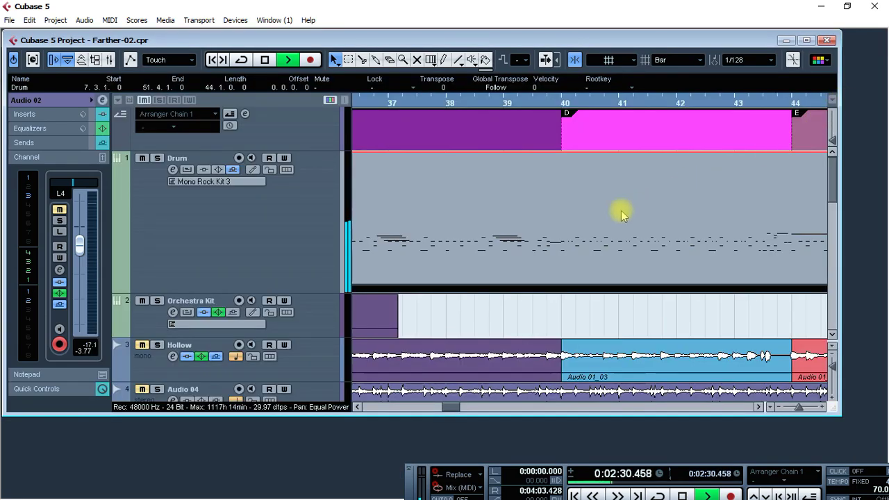
- Review the full-length arrangement from Orchestra Kit down to the Slow Movie Strings track during playback
{"action": "scroll", "coordinate": [625, 208], "scroll_direction": "down", "scroll_amount": 3}
{"action": "key", "text": "g"}
{"action": "scroll", "coordinate": [626, 218], "scroll_direction": "up", "scroll_amount": 2}
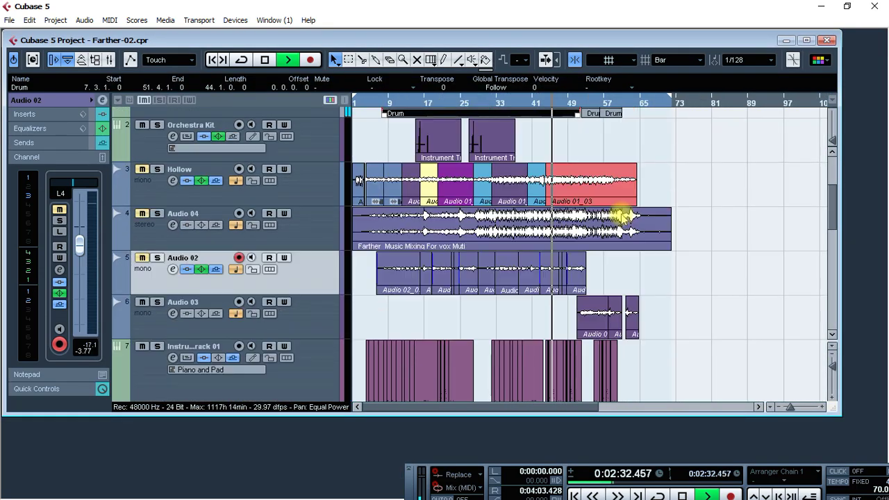
{"action": "scroll", "coordinate": [613, 249], "scroll_direction": "down", "scroll_amount": 3}
{"action": "scroll", "coordinate": [593, 243], "scroll_direction": "down", "scroll_amount": 4}
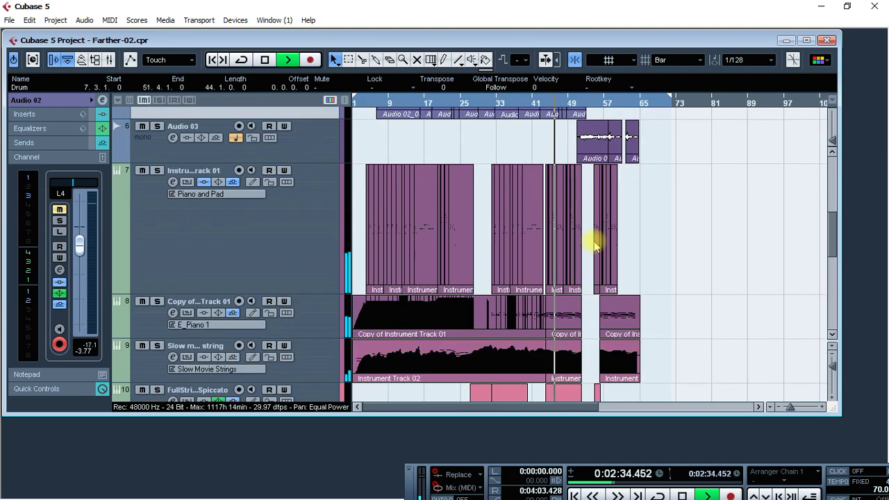
- Open the Slow Movie Strings part in the Key Editor, examine its notes and volume curve, and set the playback position to about bar 36
{"action": "double_click", "coordinate": [477, 237]}
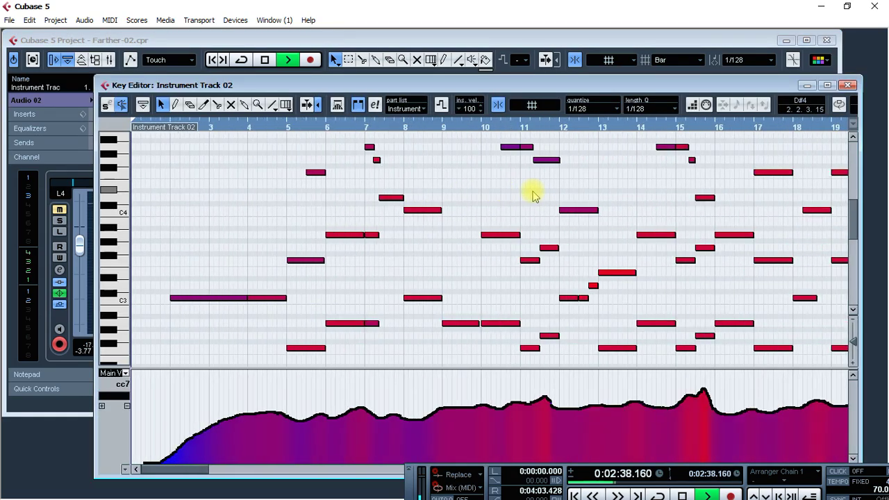
{"action": "scroll", "coordinate": [548, 200], "scroll_direction": "down", "scroll_amount": 6}
{"action": "scroll", "coordinate": [583, 210], "scroll_direction": "up", "scroll_amount": 3}
{"action": "scroll", "coordinate": [584, 210], "scroll_direction": "down", "scroll_amount": 2}
{"action": "scroll", "coordinate": [584, 208], "scroll_direction": "up", "scroll_amount": 2}
{"action": "key", "text": "space"}
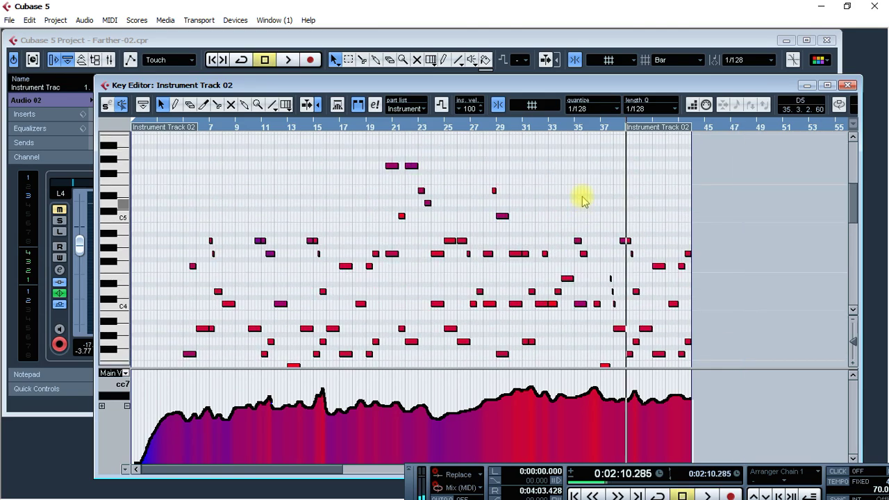
{"action": "left_click", "coordinate": [587, 128]}
{"action": "scroll", "coordinate": [621, 170], "scroll_direction": "down", "scroll_amount": 3}
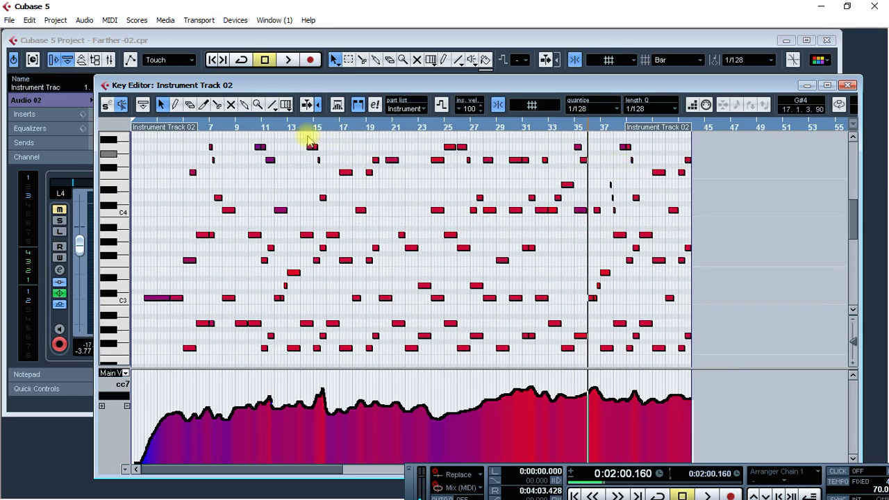
- View the strings part as a score from bar 36 during playback, and close the score and the Key Editor
{"action": "left_click", "coordinate": [137, 21]}
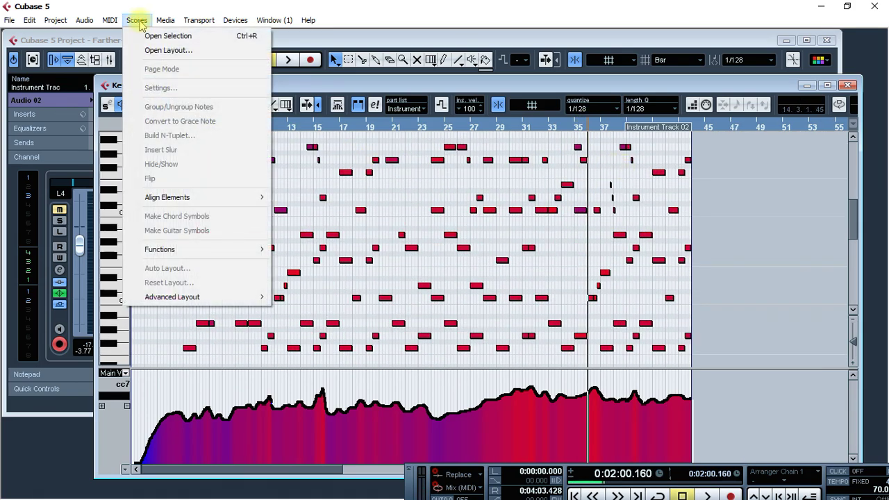
{"action": "left_click", "coordinate": [176, 38]}
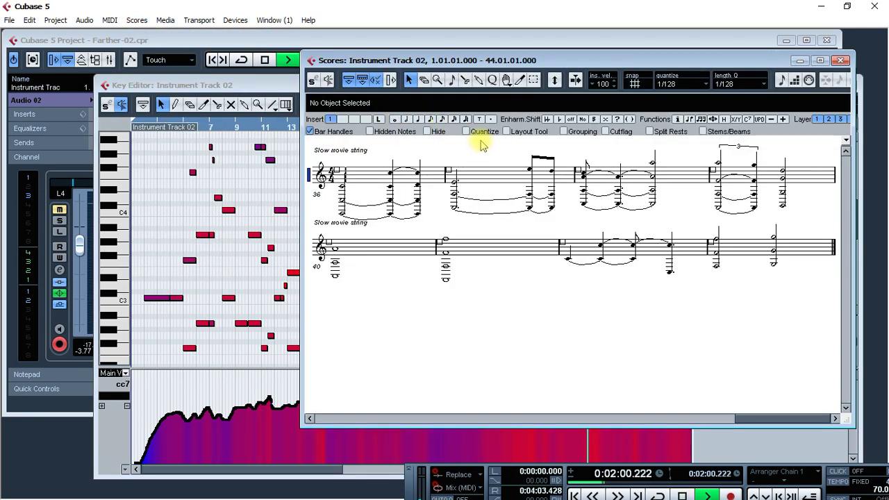
{"action": "left_click_drag", "start_coordinate": [463, 64], "coordinate": [382, 64]}
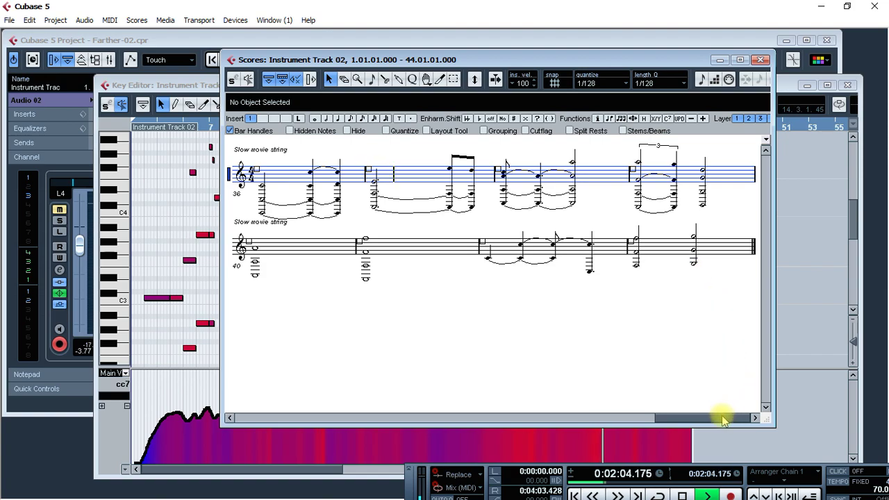
{"action": "left_click", "coordinate": [761, 60]}
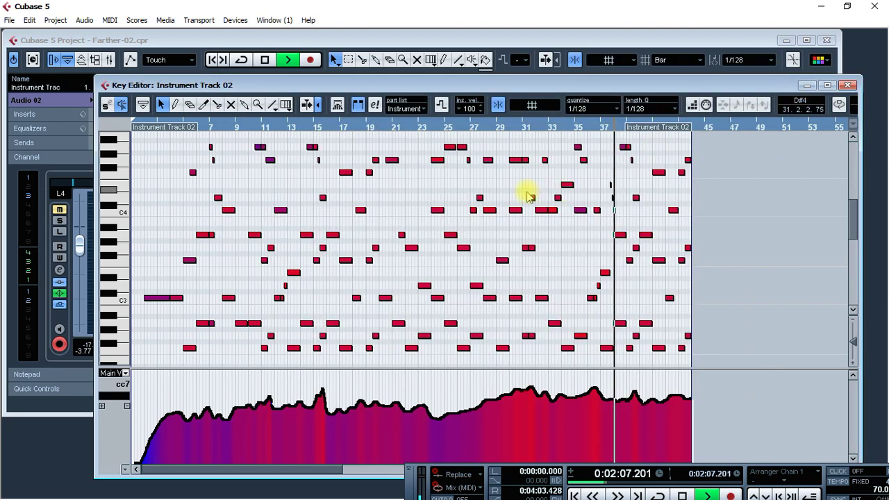
{"action": "left_click", "coordinate": [846, 84]}
{"action": "key", "text": "g"}
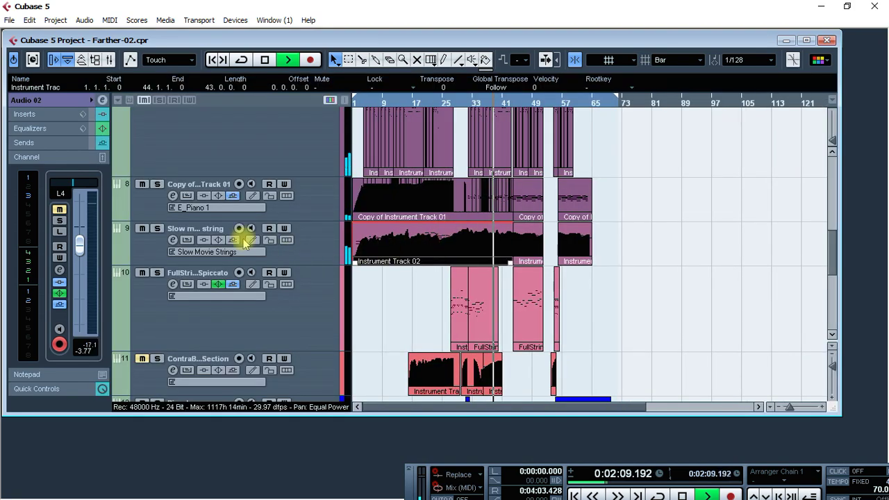
- Audition the E_Piano 1 track in solo and open its long part as a score
{"action": "left_click", "coordinate": [302, 201]}
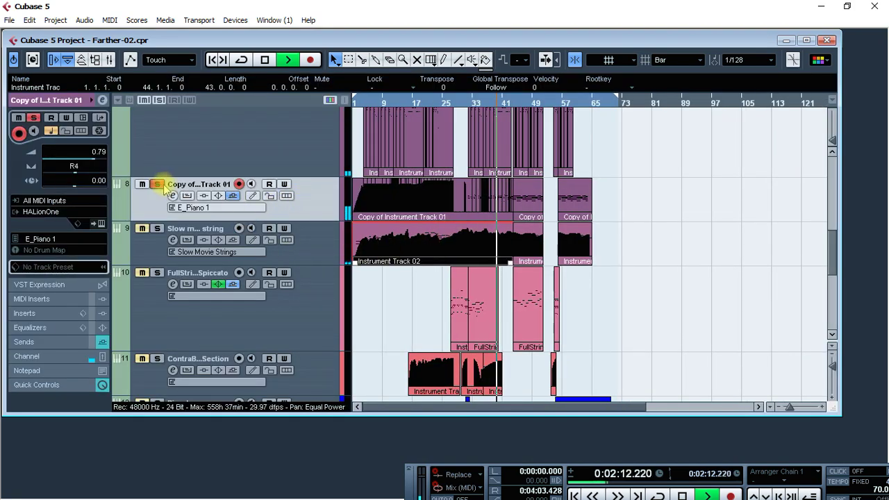
{"action": "left_click", "coordinate": [504, 194]}
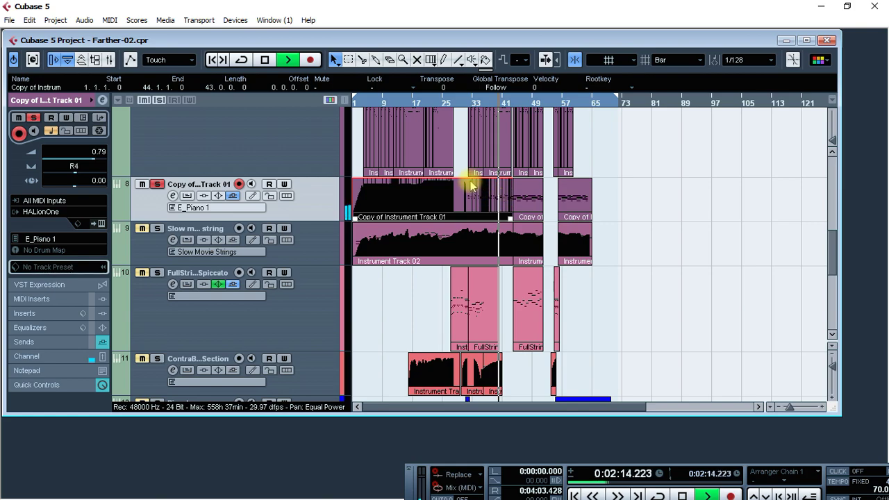
{"action": "key", "text": "space"}
{"action": "left_click", "coordinate": [137, 20]}
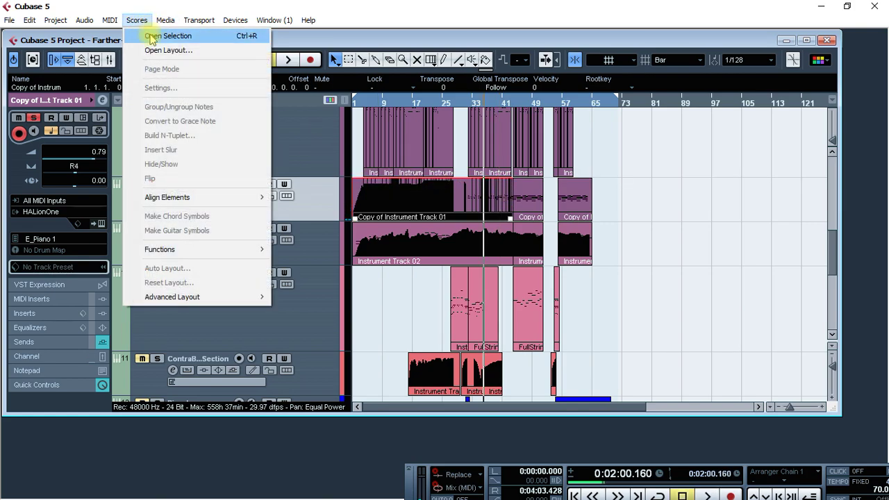
{"action": "left_click", "coordinate": [154, 36]}
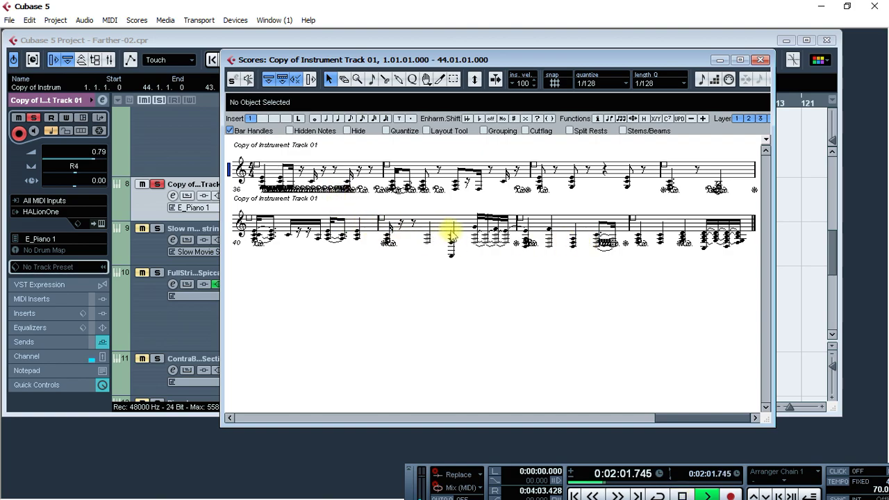
- Enlarge the score window, read the E_Piano notation from about bar 23 to 43, and close the score
{"action": "left_click_drag", "start_coordinate": [710, 422], "coordinate": [523, 408]}
{"action": "left_click_drag", "start_coordinate": [766, 419], "coordinate": [810, 457]}
{"action": "left_click_drag", "start_coordinate": [549, 64], "coordinate": [449, 50]}
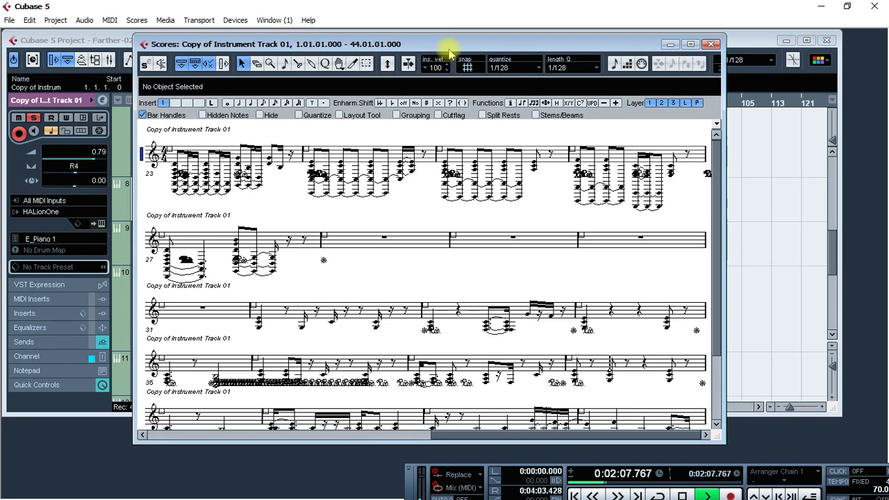
{"action": "scroll", "coordinate": [644, 340], "scroll_direction": "down", "scroll_amount": 3}
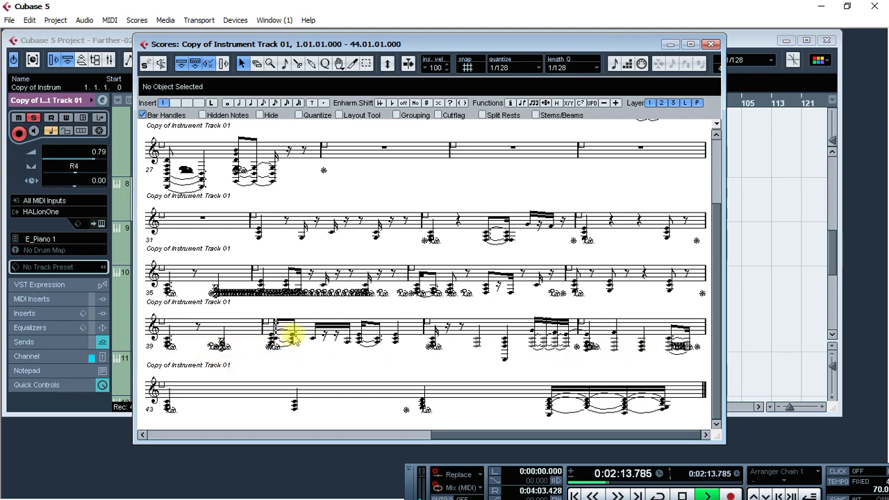
{"action": "left_click", "coordinate": [710, 45]}
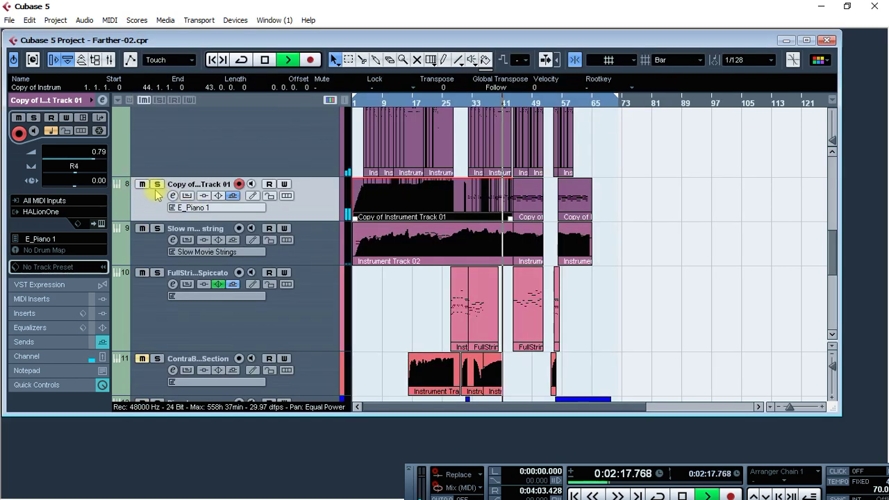
- Review the arrangement from the FX channels up to the arranger sections and Drum track during playback
{"action": "scroll", "coordinate": [601, 207], "scroll_direction": "down", "scroll_amount": 3}
{"action": "scroll", "coordinate": [592, 209], "scroll_direction": "down", "scroll_amount": 4}
{"action": "scroll", "coordinate": [592, 211], "scroll_direction": "up", "scroll_amount": 5}
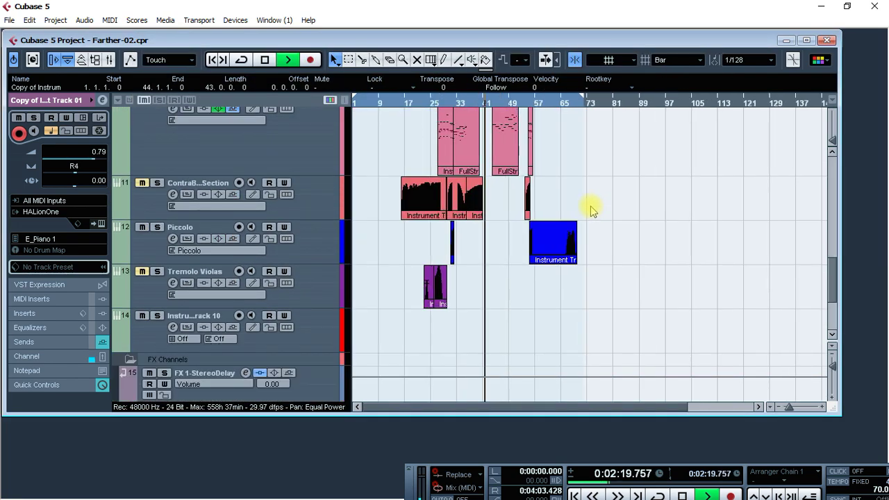
{"action": "scroll", "coordinate": [592, 210], "scroll_direction": "up", "scroll_amount": 10}
{"action": "scroll", "coordinate": [591, 210], "scroll_direction": "down", "scroll_amount": 3}
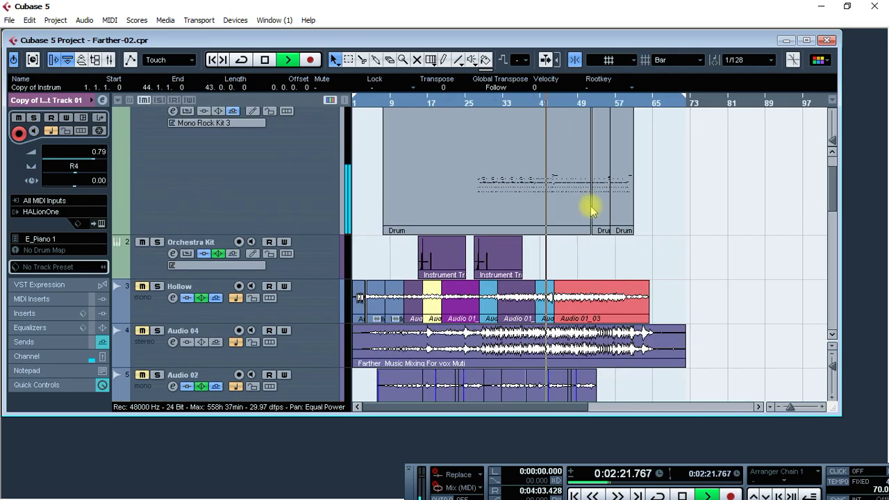
{"action": "scroll", "coordinate": [592, 210], "scroll_direction": "up", "scroll_amount": 2}
{"action": "scroll", "coordinate": [591, 210], "scroll_direction": "down", "scroll_amount": 3}
{"action": "scroll", "coordinate": [592, 211], "scroll_direction": "up", "scroll_amount": 3}
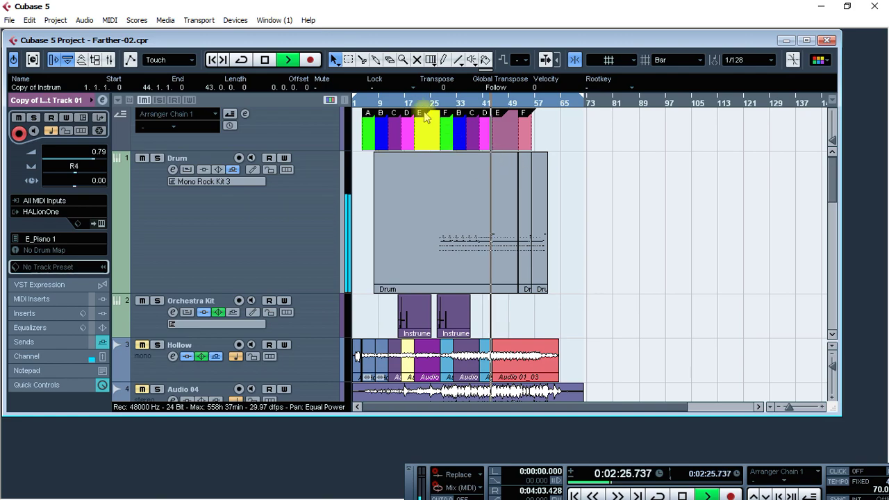
- Examine the Drum and Hollow tracks closely at the section change around bar 44
{"action": "scroll", "coordinate": [538, 199], "scroll_direction": "up", "scroll_amount": 6}
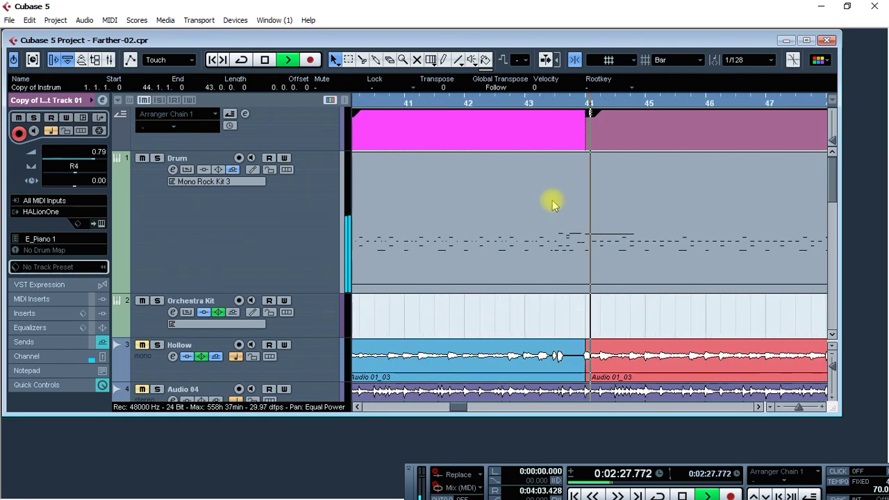
{"action": "scroll", "coordinate": [591, 210], "scroll_direction": "up", "scroll_amount": 2}
{"action": "scroll", "coordinate": [604, 212], "scroll_direction": "up", "scroll_amount": 2}
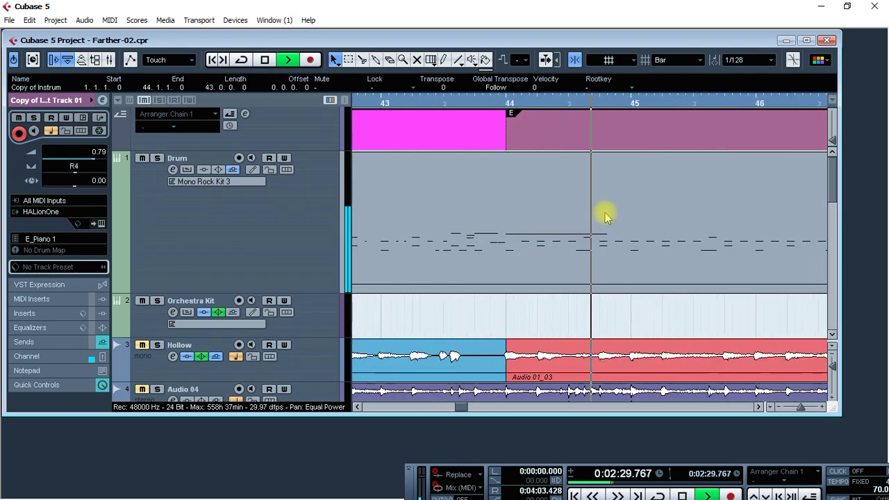
{"action": "scroll", "coordinate": [584, 208], "scroll_direction": "down", "scroll_amount": 4}
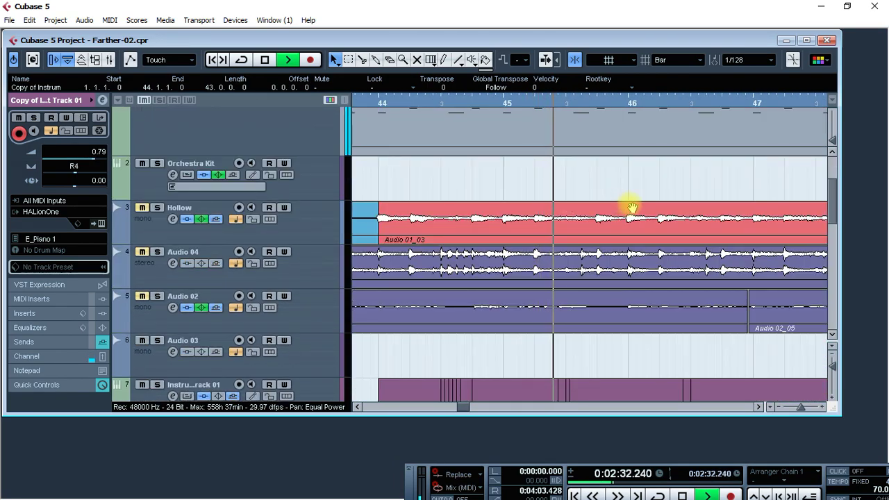
- Review the string, contrabass, piccolo and viola tracks across the song, ending on the parts from about bar 43 onward
{"action": "left_click_drag", "start_coordinate": [632, 207], "coordinate": [559, 188]}
{"action": "scroll", "coordinate": [631, 208], "scroll_direction": "down", "scroll_amount": 5}
{"action": "scroll", "coordinate": [559, 188], "scroll_direction": "down", "scroll_amount": 5}
{"action": "scroll", "coordinate": [559, 189], "scroll_direction": "down", "scroll_amount": 1}
{"action": "scroll", "coordinate": [559, 189], "scroll_direction": "down", "scroll_amount": 6}
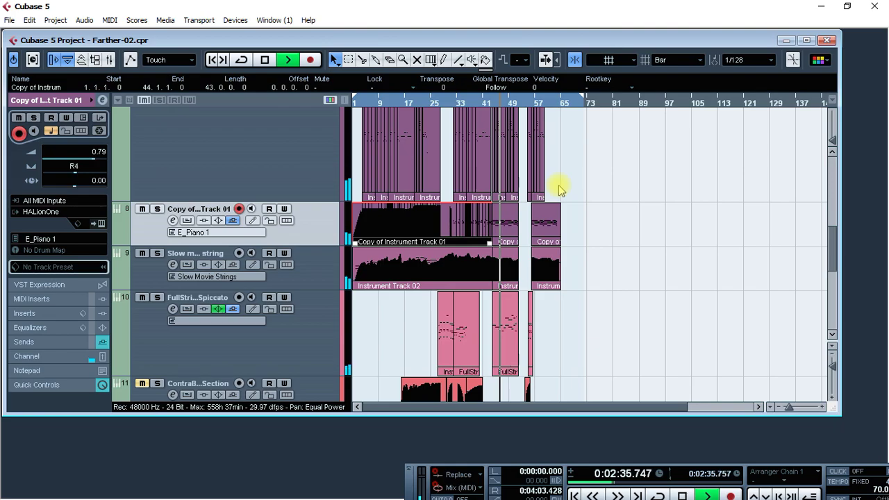
{"action": "scroll", "coordinate": [561, 190], "scroll_direction": "down", "scroll_amount": 2}
{"action": "scroll", "coordinate": [573, 202], "scroll_direction": "up", "scroll_amount": 6}
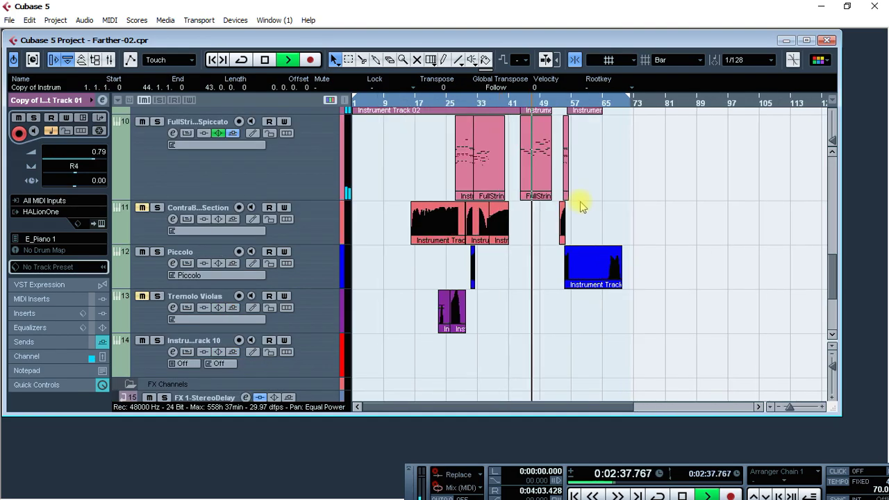
{"action": "scroll", "coordinate": [695, 215], "scroll_direction": "up", "scroll_amount": 5}
{"action": "scroll", "coordinate": [529, 236], "scroll_direction": "down", "scroll_amount": 5}
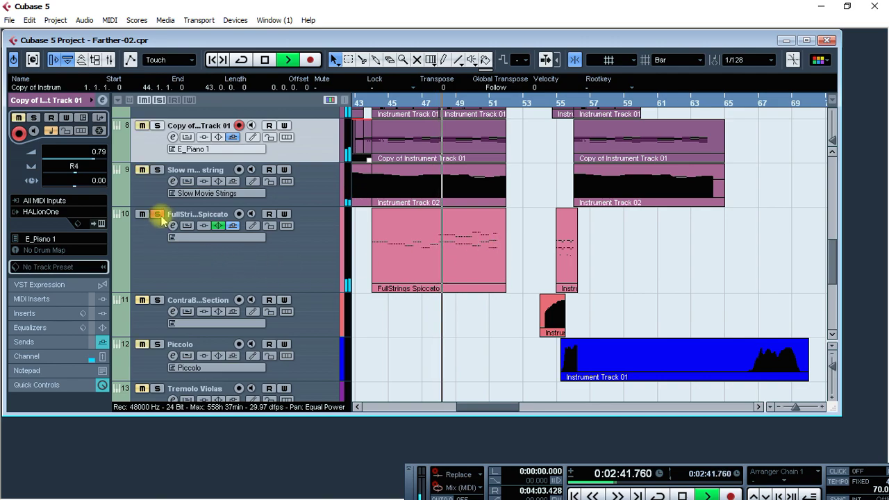
- Open the FullStrings Spiccato part starting at bar 44, inspect its notes and velocities around bars 48 and 49, stop playback and close the Key Editor
{"action": "double_click", "coordinate": [440, 240]}
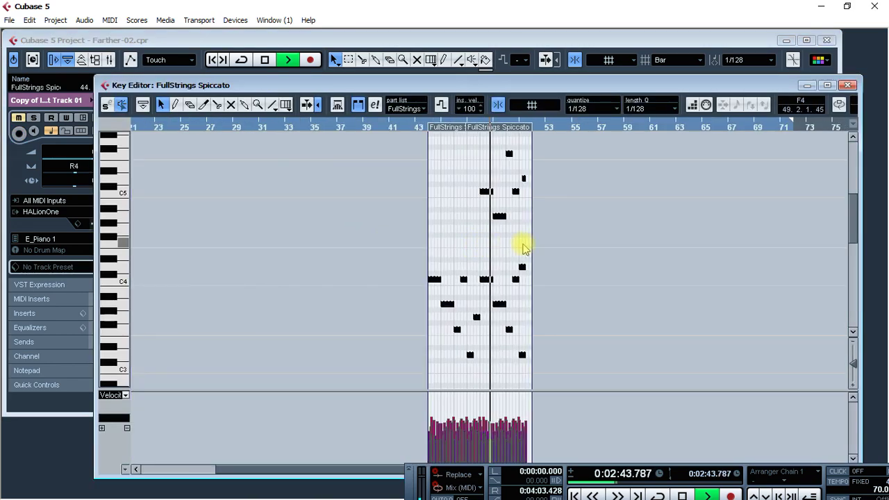
{"action": "key", "text": "h"}
{"action": "key", "text": "h"}
{"action": "key", "text": "h"}
{"action": "key", "text": "h"}
{"action": "key", "text": "h"}
{"action": "key", "text": "space"}
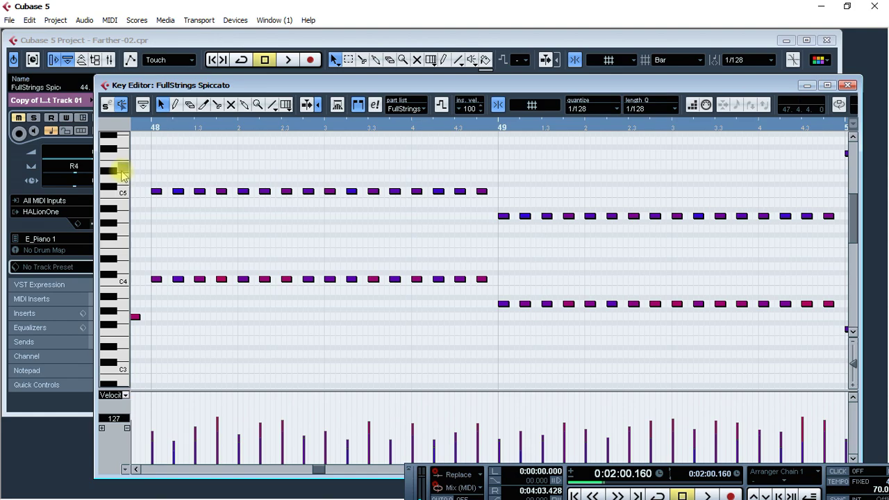
{"action": "left_click", "coordinate": [848, 85]}
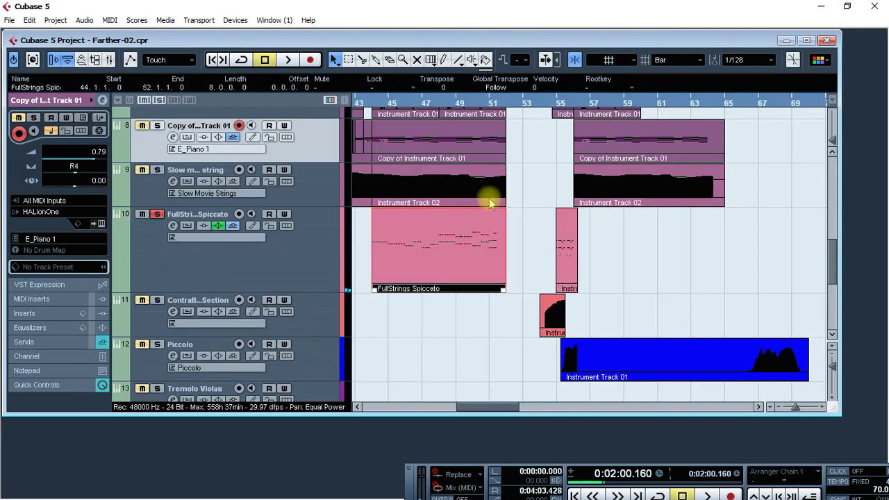
- Play from bar 48 in the full mix, and audition the Slow movie string track in solo
{"action": "left_click_drag", "start_coordinate": [433, 103], "coordinate": [475, 154]}
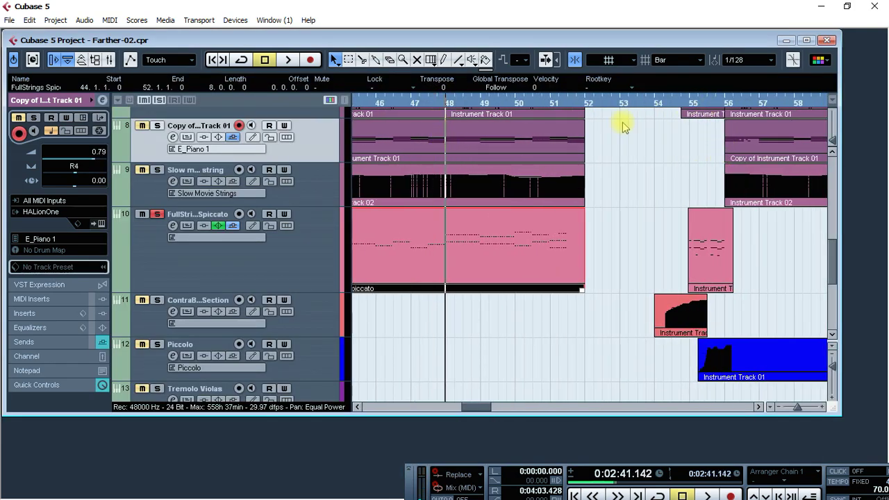
{"action": "key", "text": "space"}
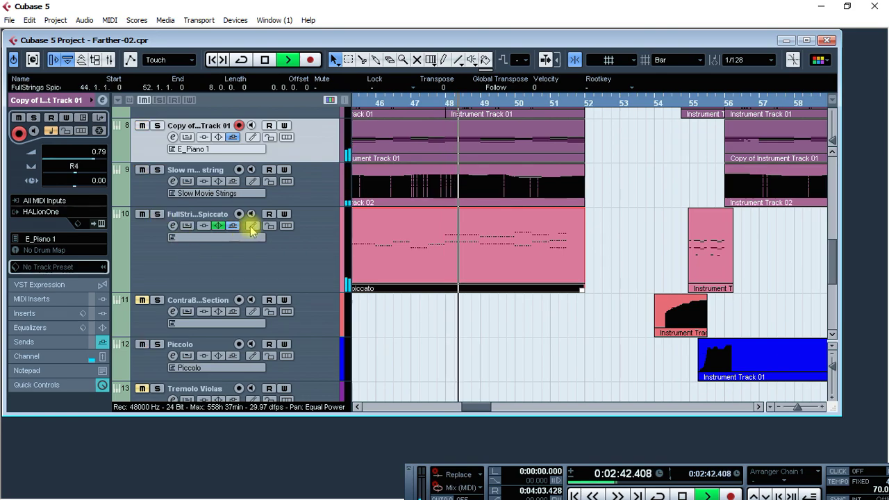
{"action": "left_click", "coordinate": [308, 195]}
{"action": "left_click", "coordinate": [156, 170]}
{"action": "key", "text": "space"}
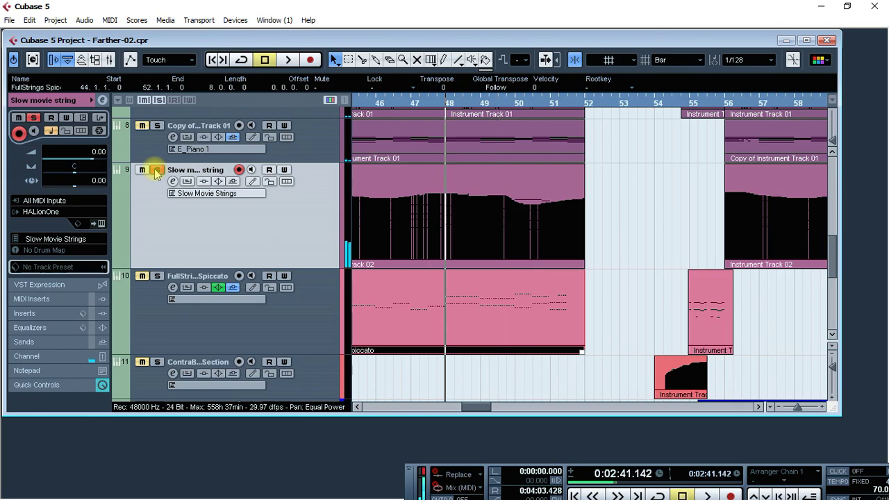
{"action": "left_click", "coordinate": [156, 172]}
- Review the full-length arrangement from the Slow movie string track up to the Orchestra Kit track
{"action": "scroll", "coordinate": [480, 212], "scroll_direction": "up", "scroll_amount": 3}
{"action": "key", "text": "space"}
{"action": "key", "text": "g"}
{"action": "key", "text": "g"}
{"action": "key", "text": "g"}
{"action": "key", "text": "g"}
{"action": "key", "text": "g"}
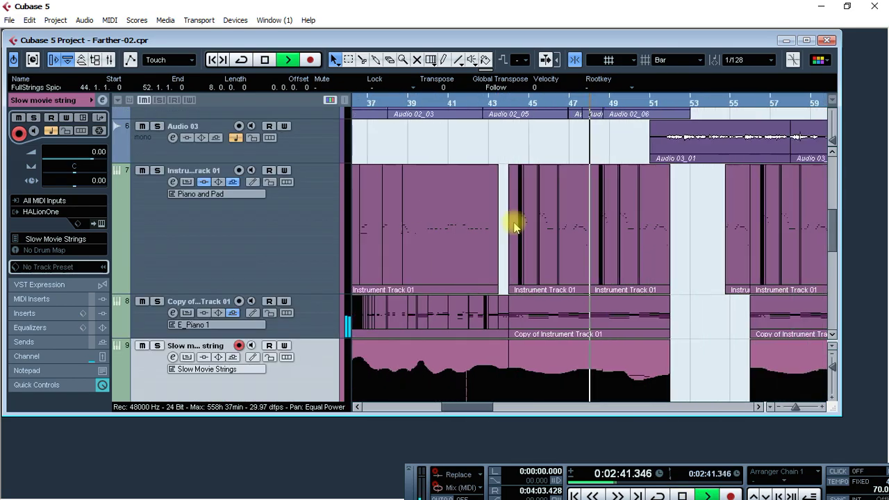
{"action": "scroll", "coordinate": [519, 222], "scroll_direction": "up", "scroll_amount": 3}
{"action": "scroll", "coordinate": [520, 222], "scroll_direction": "up", "scroll_amount": 1}
{"action": "key", "text": "space"}
{"action": "key", "text": "g"}
{"action": "key", "text": "g"}
{"action": "key", "text": "g"}
{"action": "key", "text": "g"}
{"action": "scroll", "coordinate": [598, 268], "scroll_direction": "down", "scroll_amount": 1}
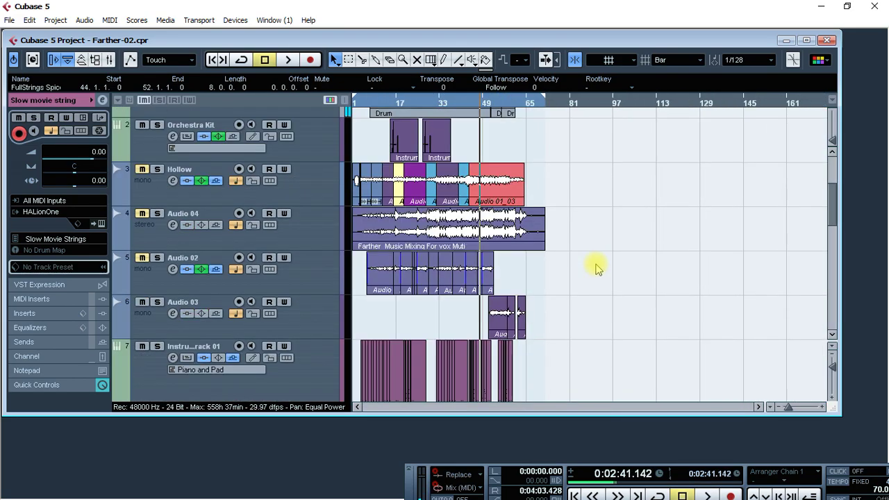
- Resume playback from bar 48 and look over the tracks below Orchestra Kit down to the FX channels and empty instrument tracks
{"action": "left_click_drag", "start_coordinate": [427, 143], "coordinate": [415, 154]}
{"action": "key", "text": "space"}
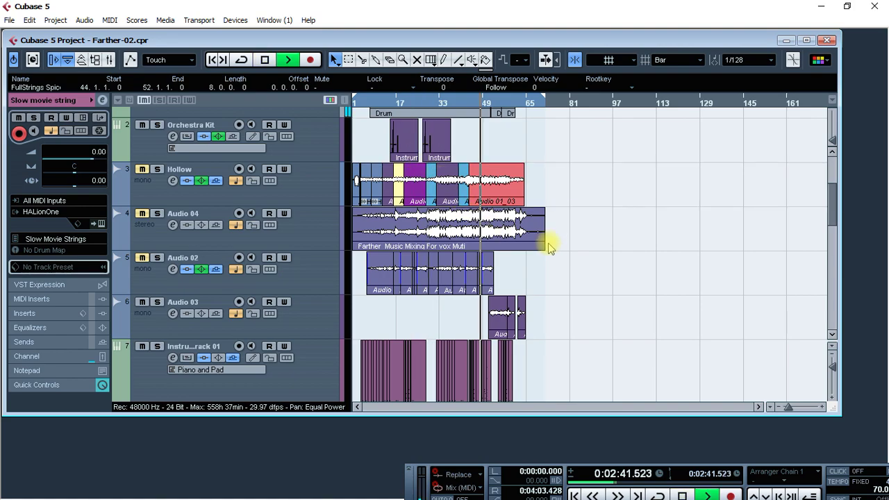
{"action": "scroll", "coordinate": [549, 243], "scroll_direction": "down", "scroll_amount": 6}
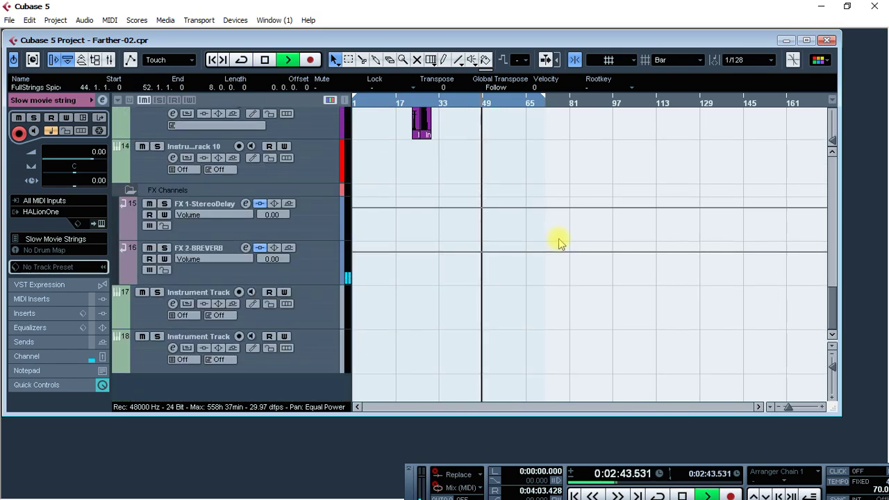
{"action": "scroll", "coordinate": [559, 241], "scroll_direction": "up", "scroll_amount": 5}
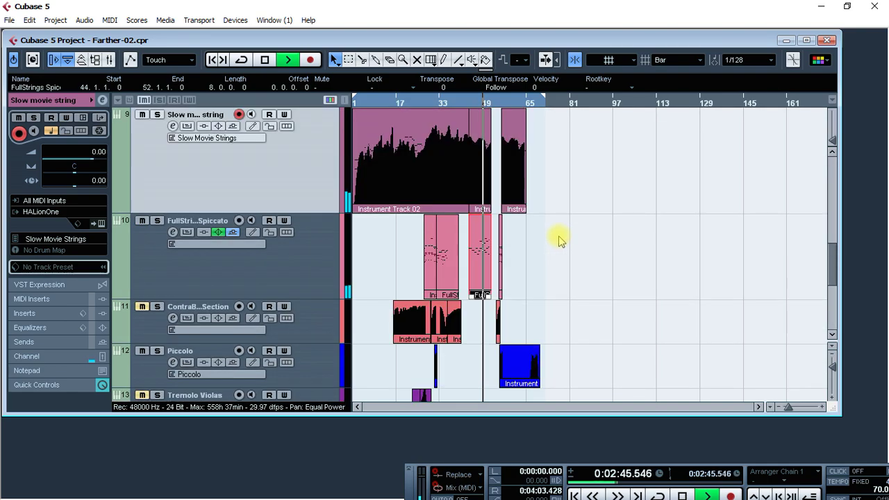
- Maximize the project window during playback to give the arrangement from the audio tracks to the Slow movie string track more room
{"action": "scroll", "coordinate": [559, 241], "scroll_direction": "up", "scroll_amount": 2}
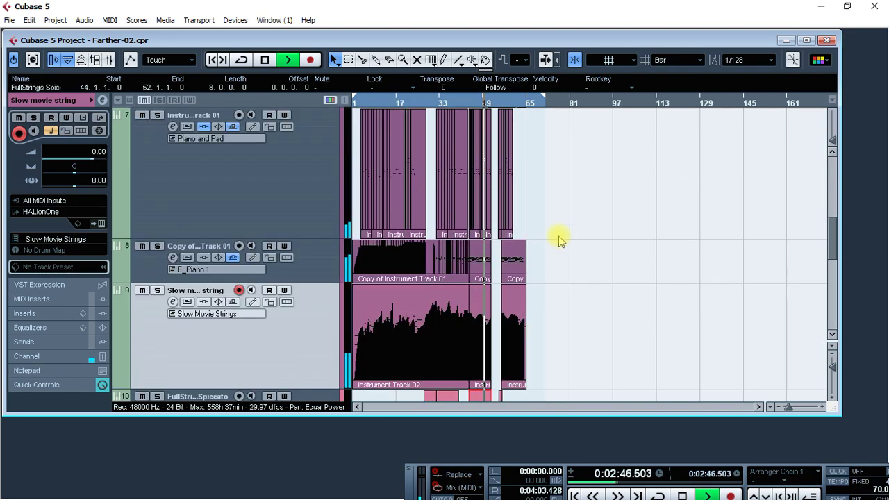
{"action": "left_click", "coordinate": [805, 40]}
{"action": "scroll", "coordinate": [671, 200], "scroll_direction": "up", "scroll_amount": 5}
{"action": "scroll", "coordinate": [637, 200], "scroll_direction": "down", "scroll_amount": 4}
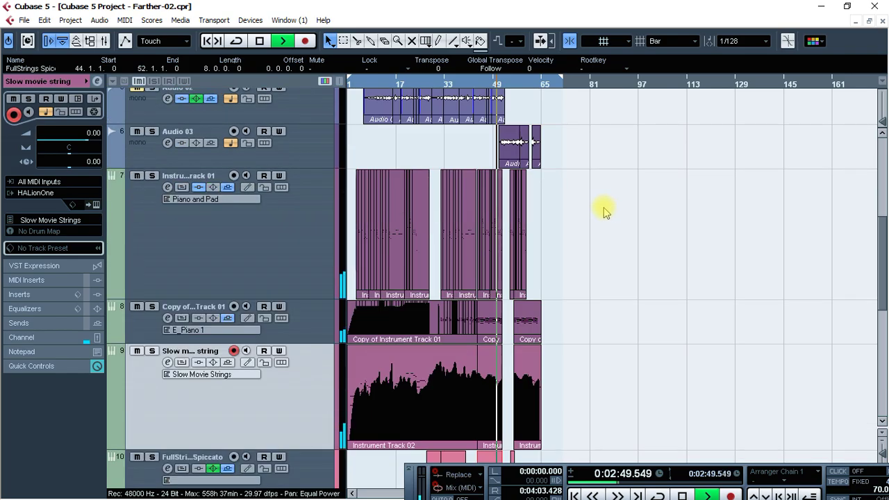
- Inspect the arrangement around bars 49 to 58 up to the Drum track, stop playback, and mute and select the Audio 03 track
{"action": "scroll", "coordinate": [604, 213], "scroll_direction": "up", "scroll_amount": 8, "text": "ctrl"}
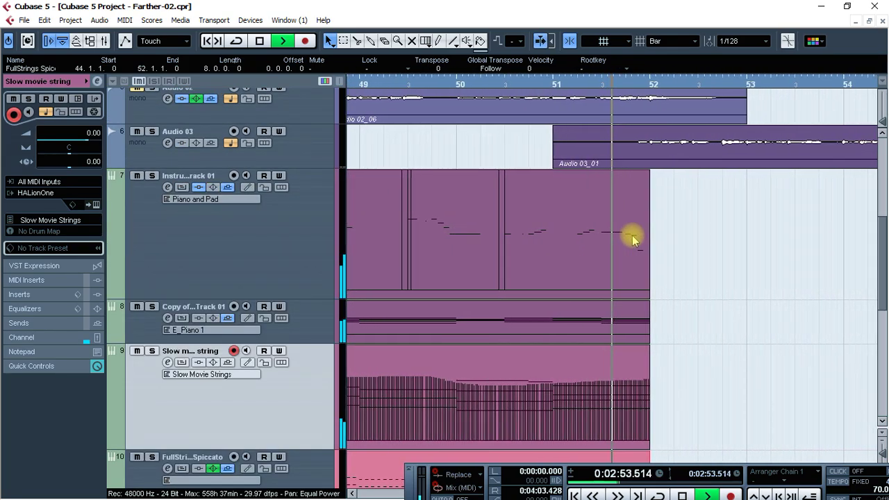
{"action": "scroll", "coordinate": [650, 243], "scroll_direction": "up", "scroll_amount": 8}
{"action": "scroll", "coordinate": [653, 243], "scroll_direction": "down", "scroll_amount": 4, "text": "ctrl"}
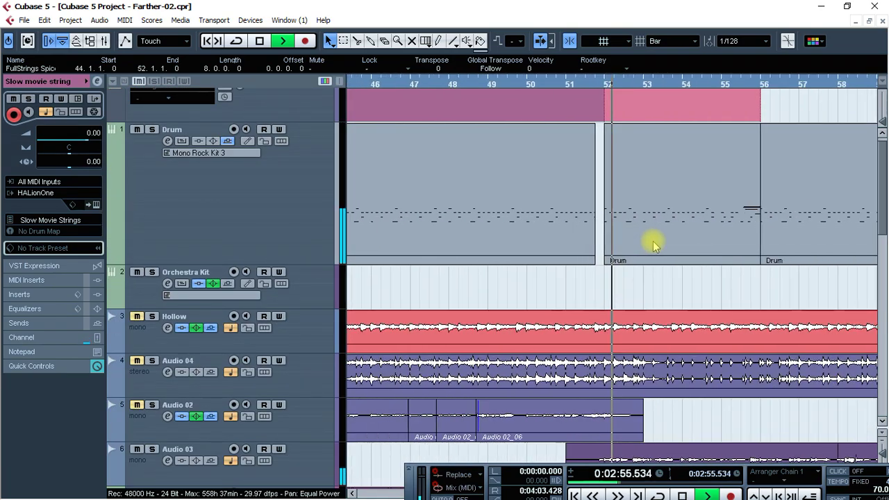
{"action": "scroll", "coordinate": [653, 243], "scroll_direction": "down", "scroll_amount": 4}
{"action": "scroll", "coordinate": [655, 263], "scroll_direction": "down", "scroll_amount": 5, "text": "ctrl"}
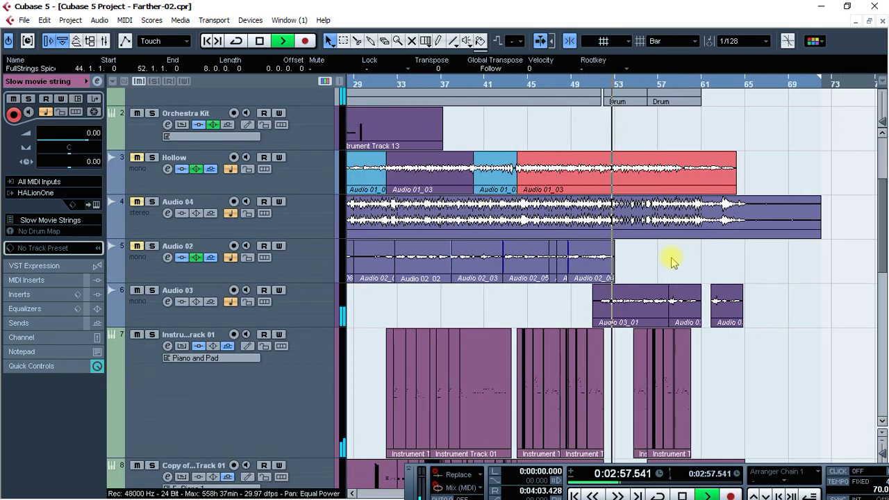
{"action": "key", "text": "space"}
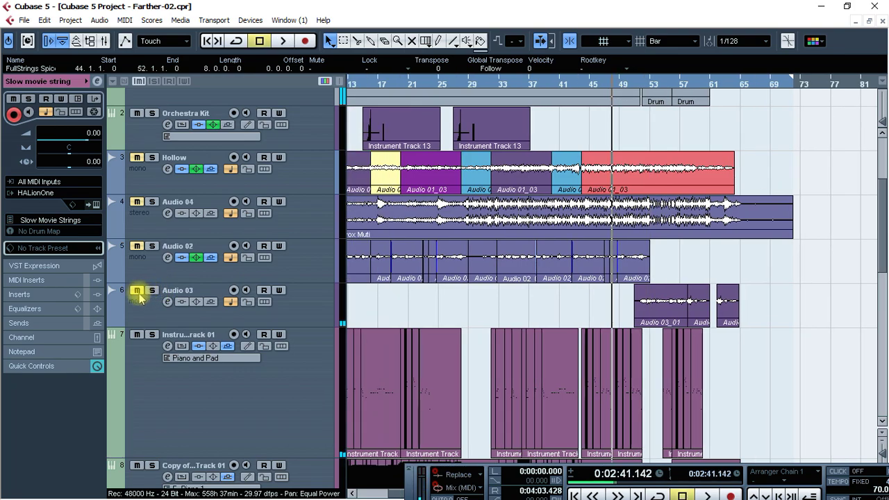
{"action": "left_click", "coordinate": [151, 311]}
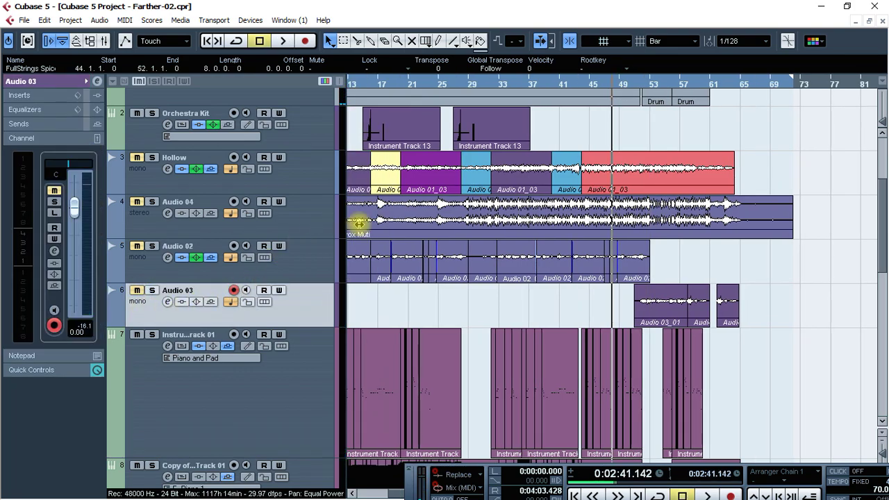